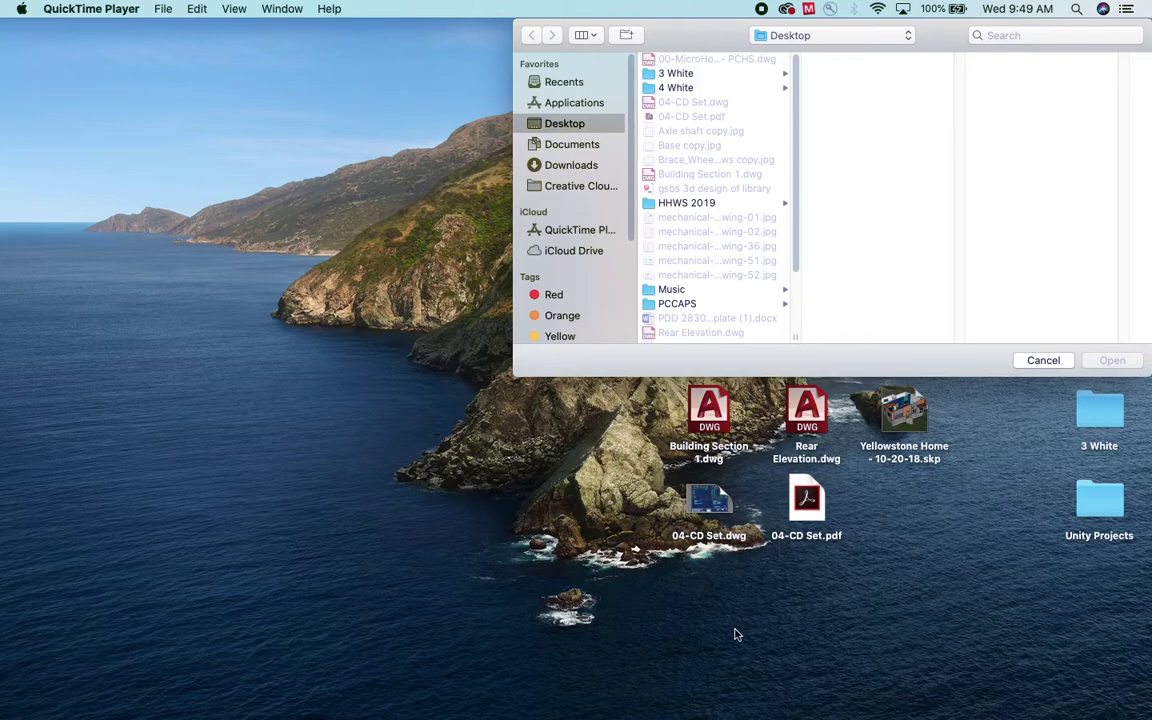
Switch to the Chrome course page and download the 00-MicroHome Set - PCHS file from the AutoCAD Templates list.
{"action": "mouse_move", "coordinate": [700, 716]}
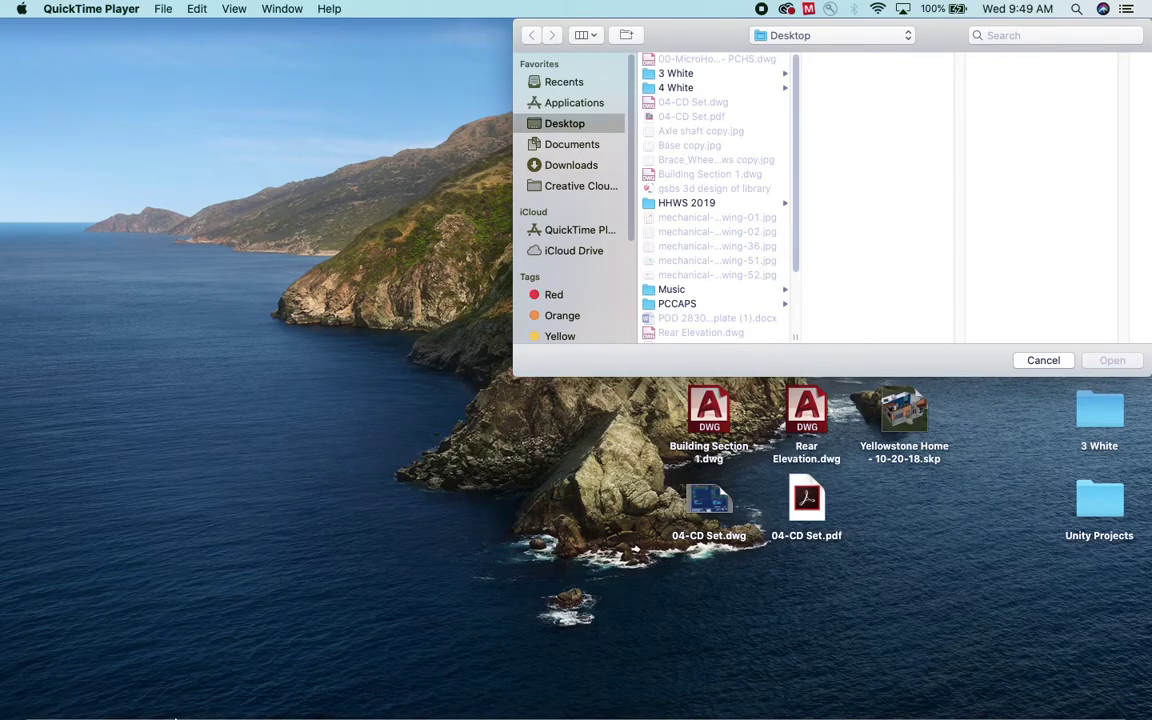
{"action": "left_click", "coordinate": [146, 708]}
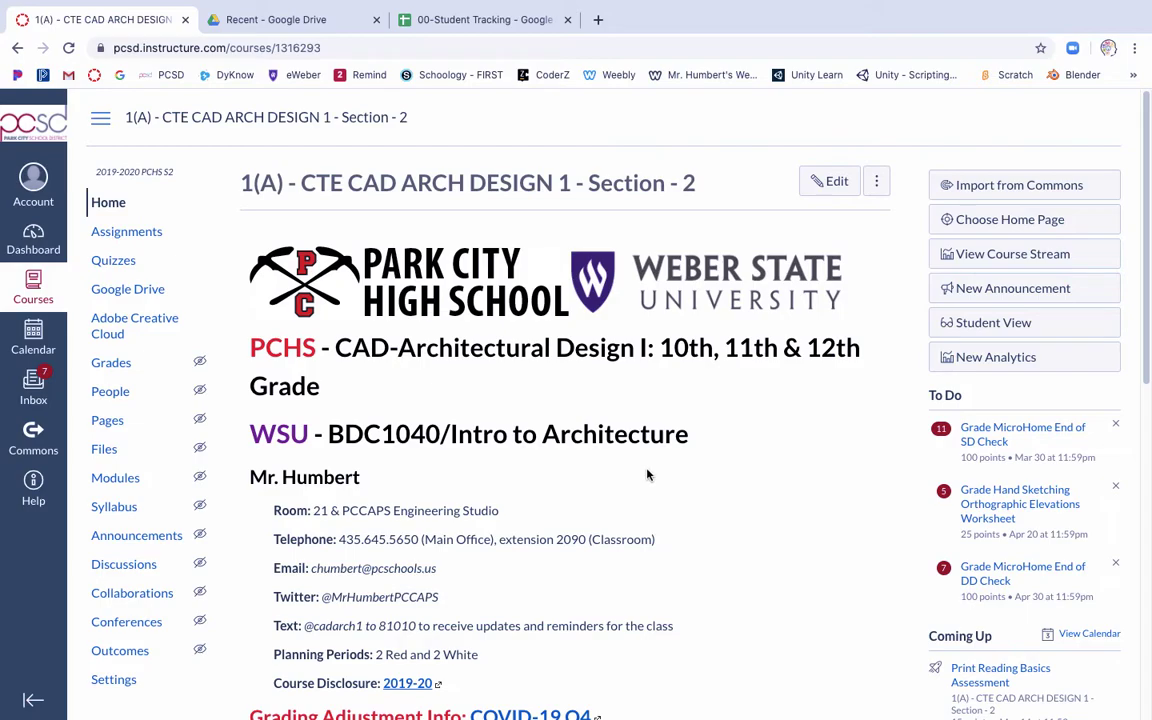
{"action": "scroll", "coordinate": [647, 475], "scroll_direction": "down", "scroll_amount": 5}
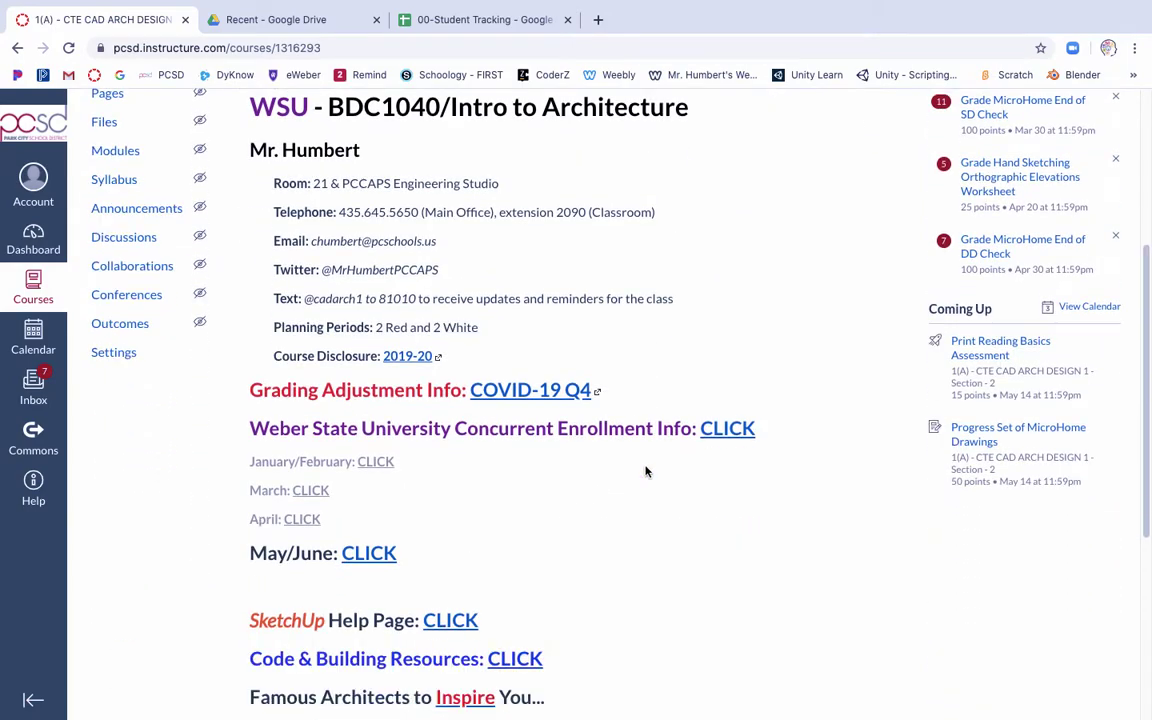
{"action": "scroll", "coordinate": [645, 471], "scroll_direction": "down", "scroll_amount": 4}
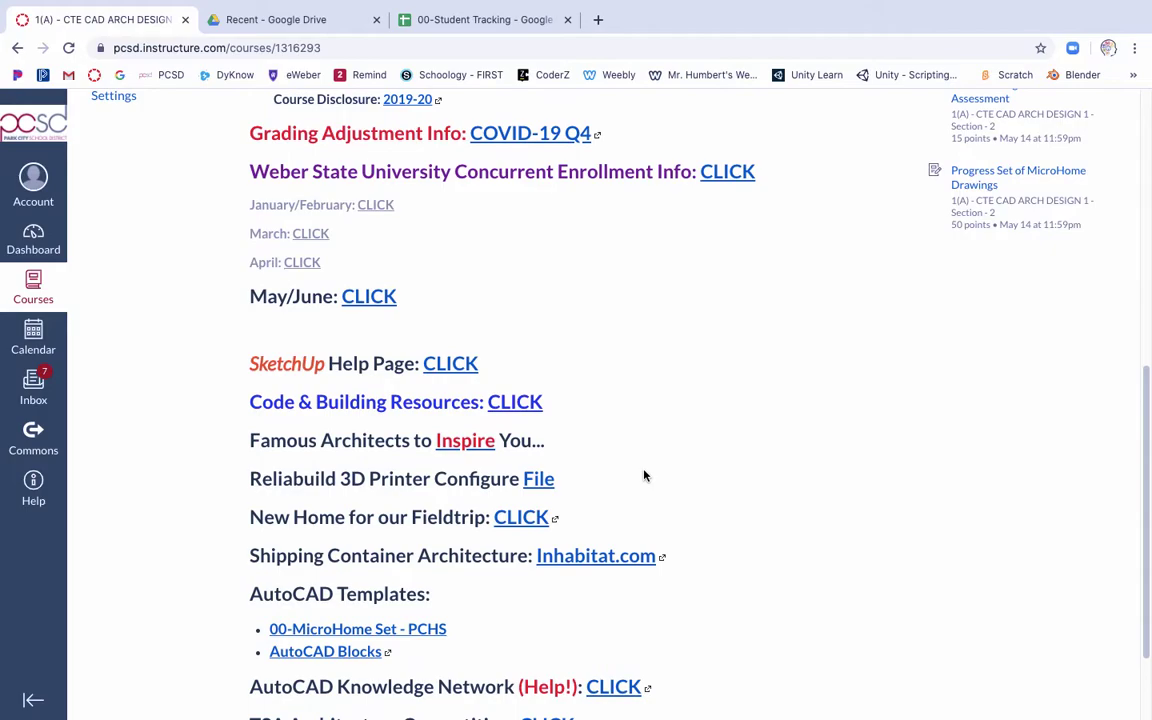
{"action": "scroll", "coordinate": [645, 476], "scroll_direction": "down", "scroll_amount": 1}
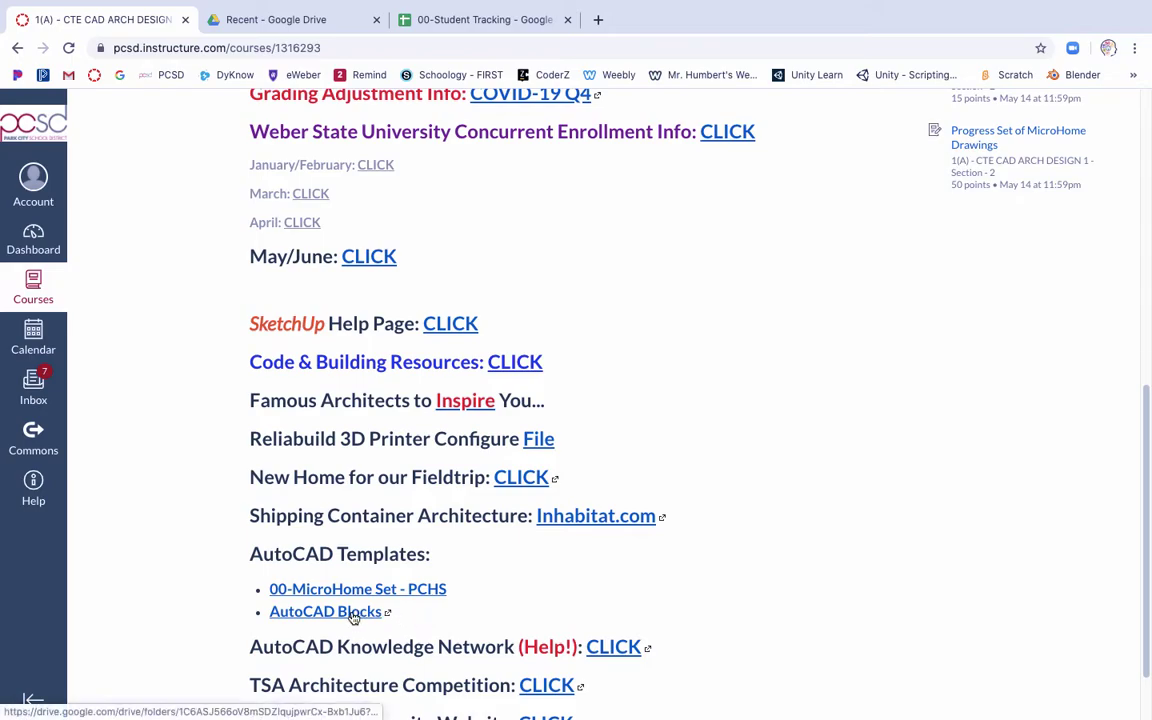
{"action": "left_click", "coordinate": [415, 592]}
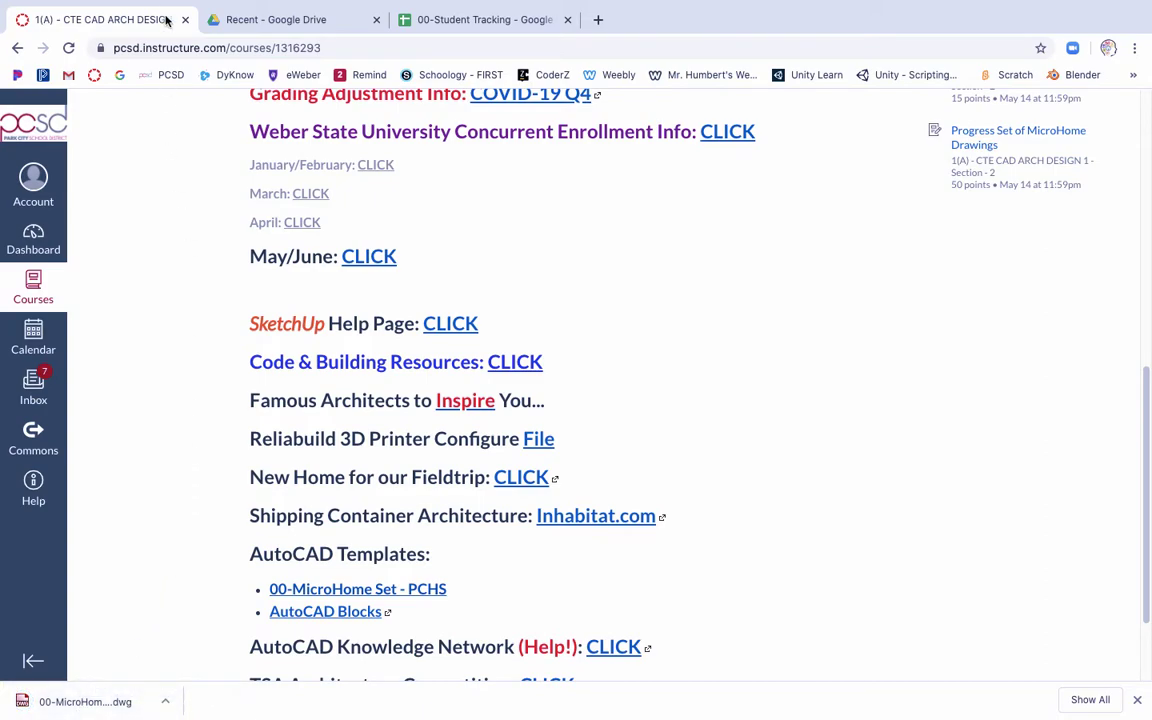
Take the browser out of full screen, place the downloaded MicroHome drawing on the desktop and put the browser window away.
{"action": "mouse_move", "coordinate": [150, 5]}
{"action": "left_click", "coordinate": [48, 27]}
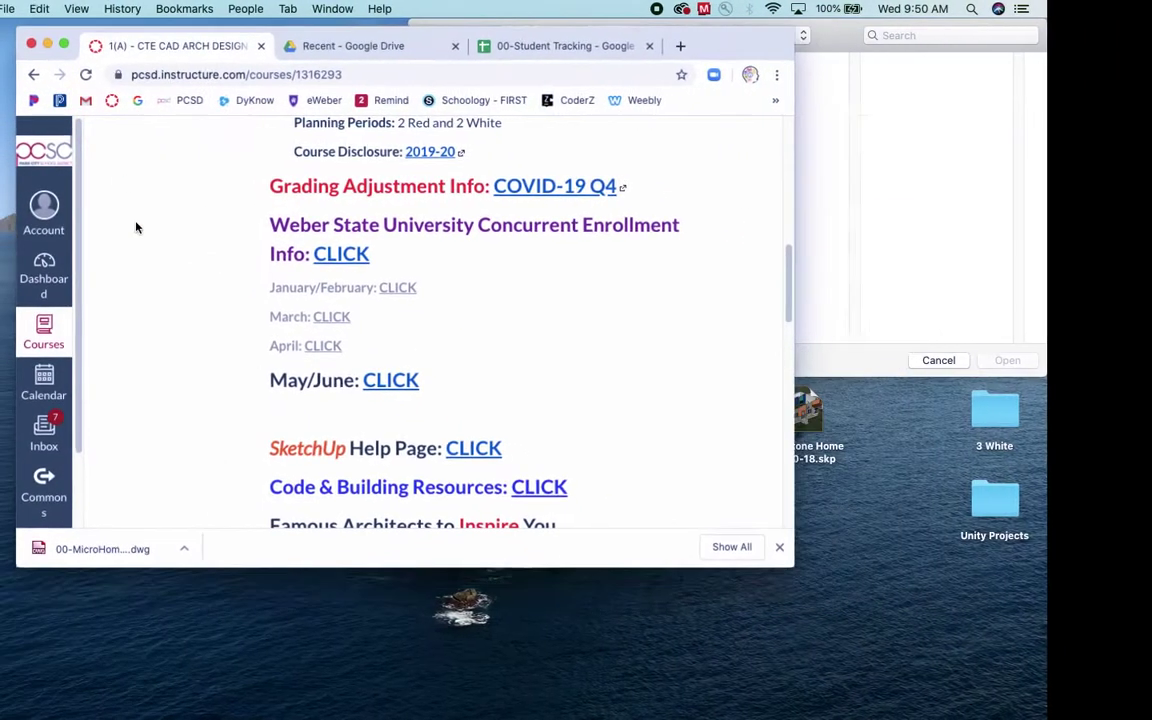
{"action": "left_click_drag", "start_coordinate": [90, 547], "coordinate": [735, 675]}
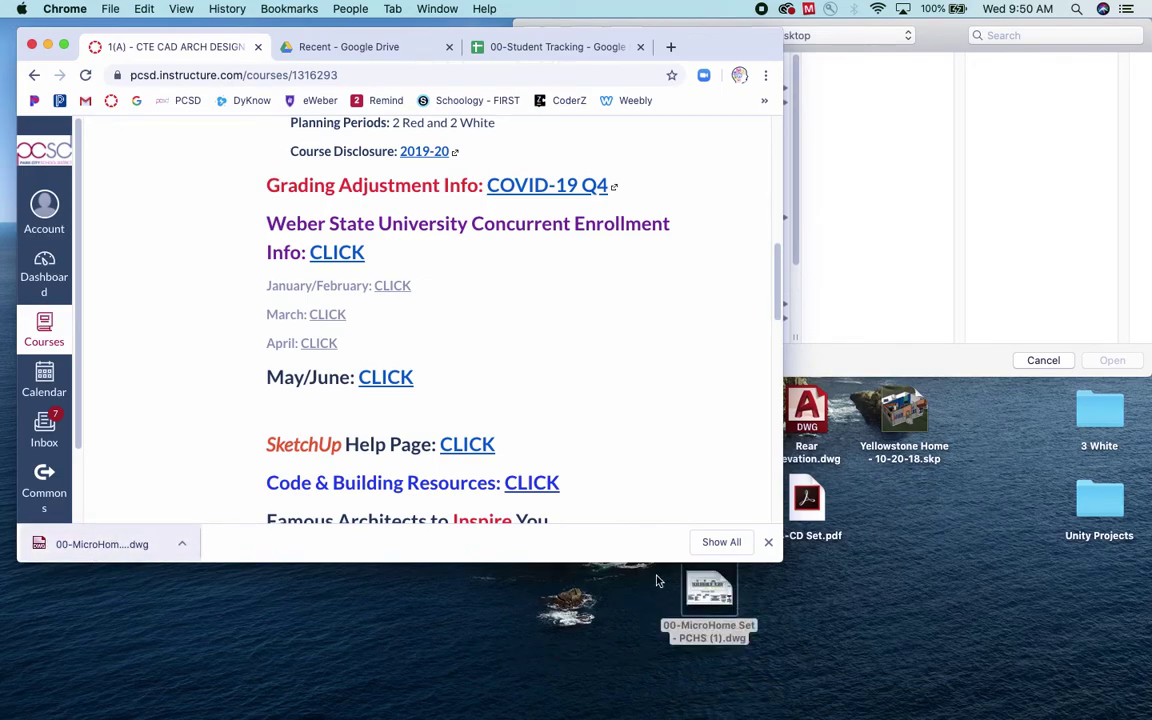
{"action": "left_click", "coordinate": [52, 45]}
Open 00-MicroHome Set - PCHS (1).dwg from the desktop in AutoCAD LT, choosing to show unsupported objects when available.
{"action": "double_click", "coordinate": [710, 592]}
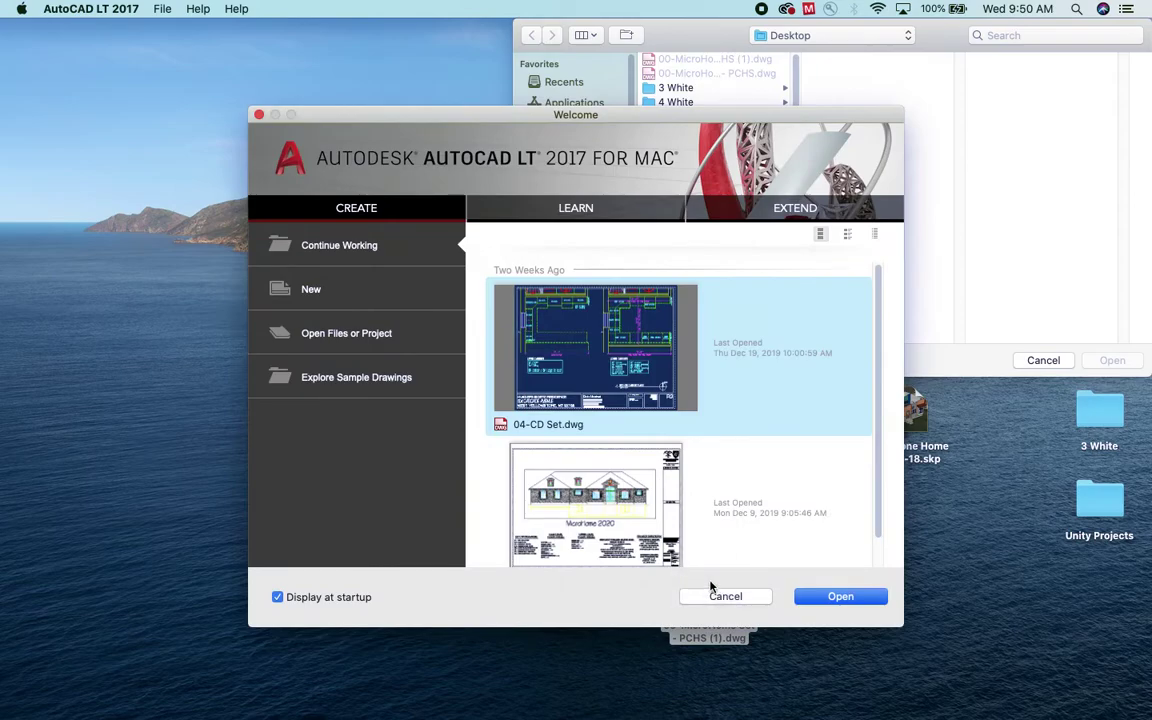
{"action": "left_click", "coordinate": [840, 597]}
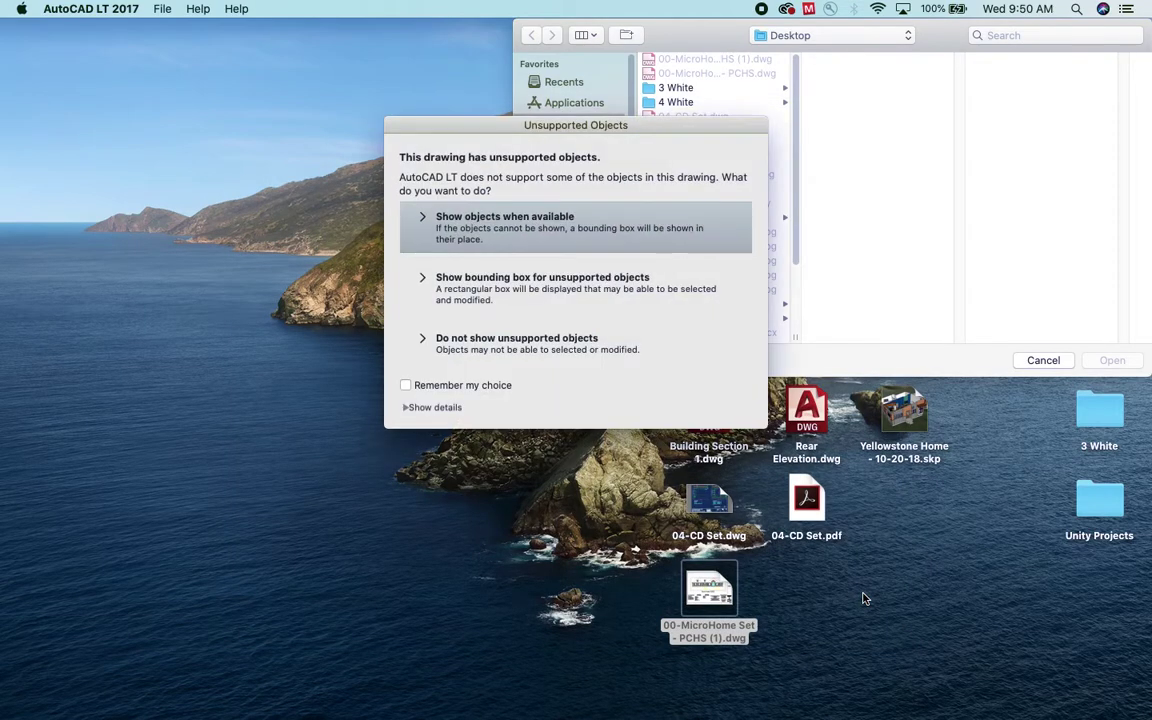
{"action": "left_click", "coordinate": [528, 219]}
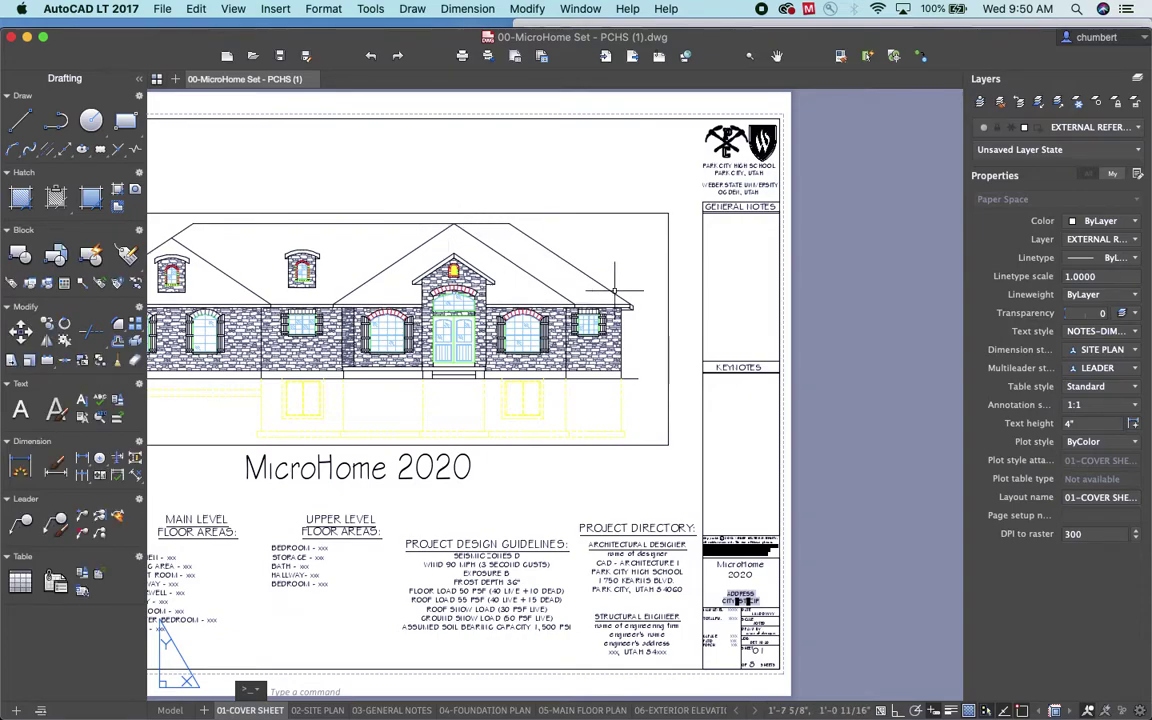
Examine the 01-COVER SHEET layout as a whole and up close.
{"action": "middle_click_drag", "start_coordinate": [473, 271], "coordinate": [643, 271]}
{"action": "scroll", "coordinate": [635, 272], "scroll_direction": "down", "scroll_amount": 3}
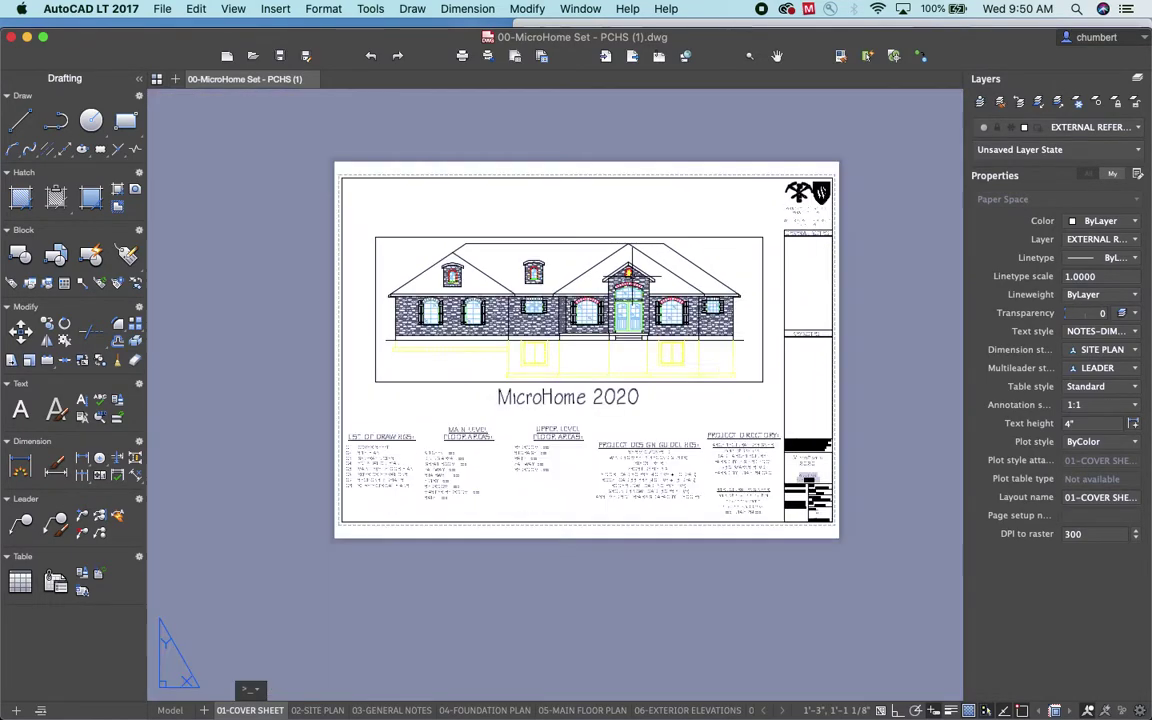
{"action": "scroll", "coordinate": [622, 274], "scroll_direction": "up", "scroll_amount": 2}
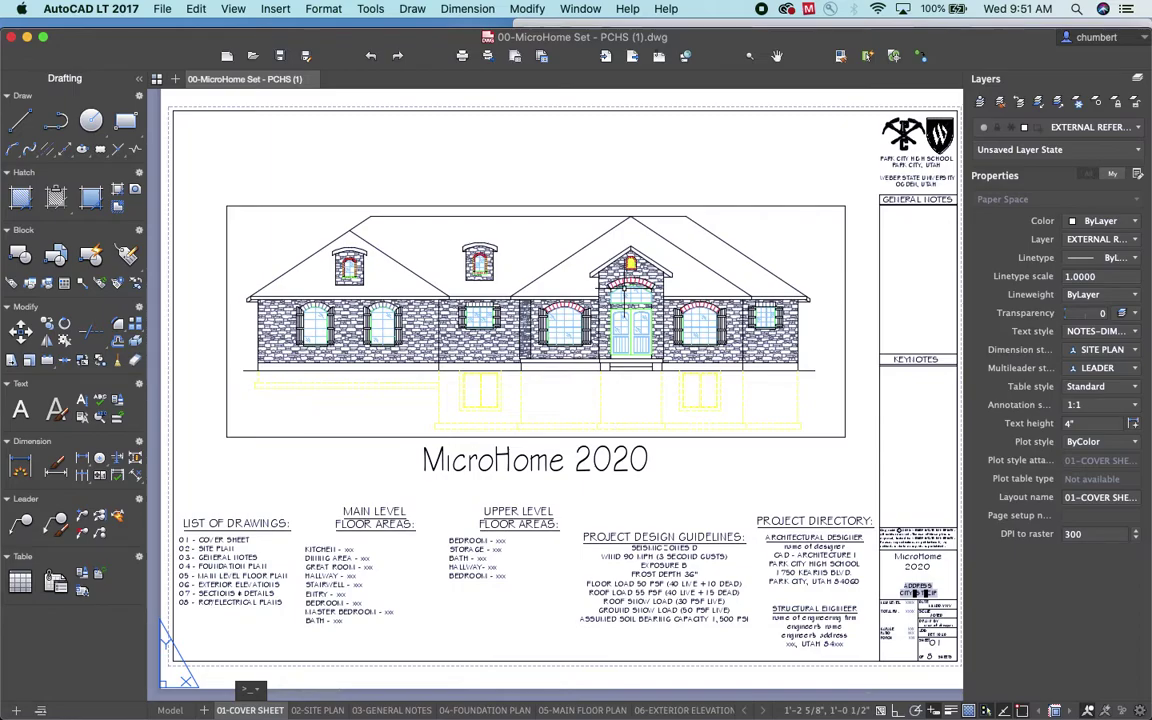
{"action": "scroll", "coordinate": [545, 300], "scroll_direction": "down", "scroll_amount": 3}
{"action": "scroll", "coordinate": [545, 300], "scroll_direction": "up", "scroll_amount": 4}
{"action": "scroll", "coordinate": [622, 301], "scroll_direction": "down", "scroll_amount": 3}
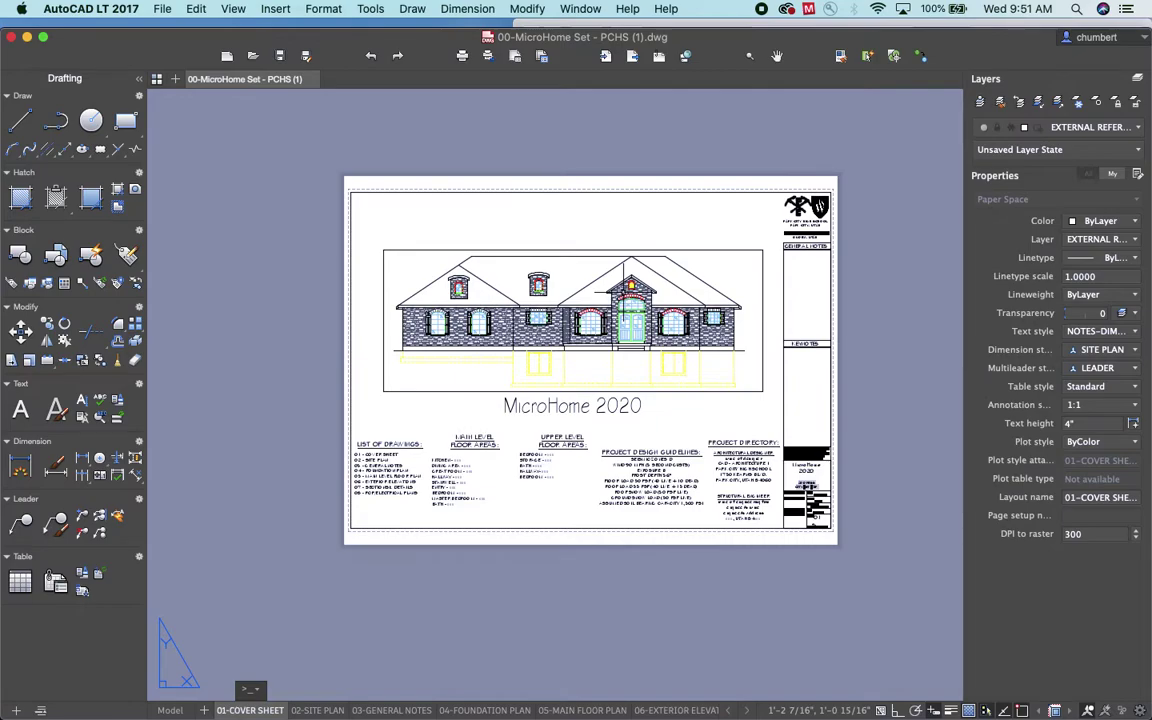
Look through the site plan, general notes, foundation plan, main floor plan and exterior elevations layouts, ending on the cover sheet.
{"action": "left_click", "coordinate": [318, 710]}
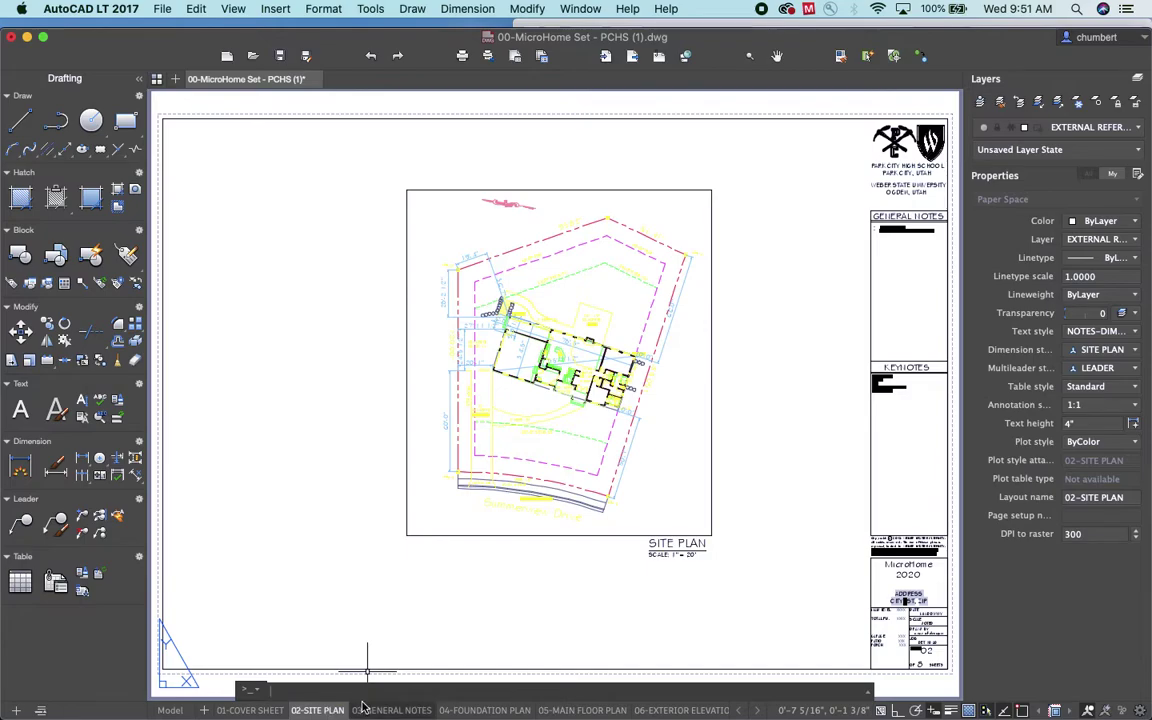
{"action": "left_click", "coordinate": [371, 710]}
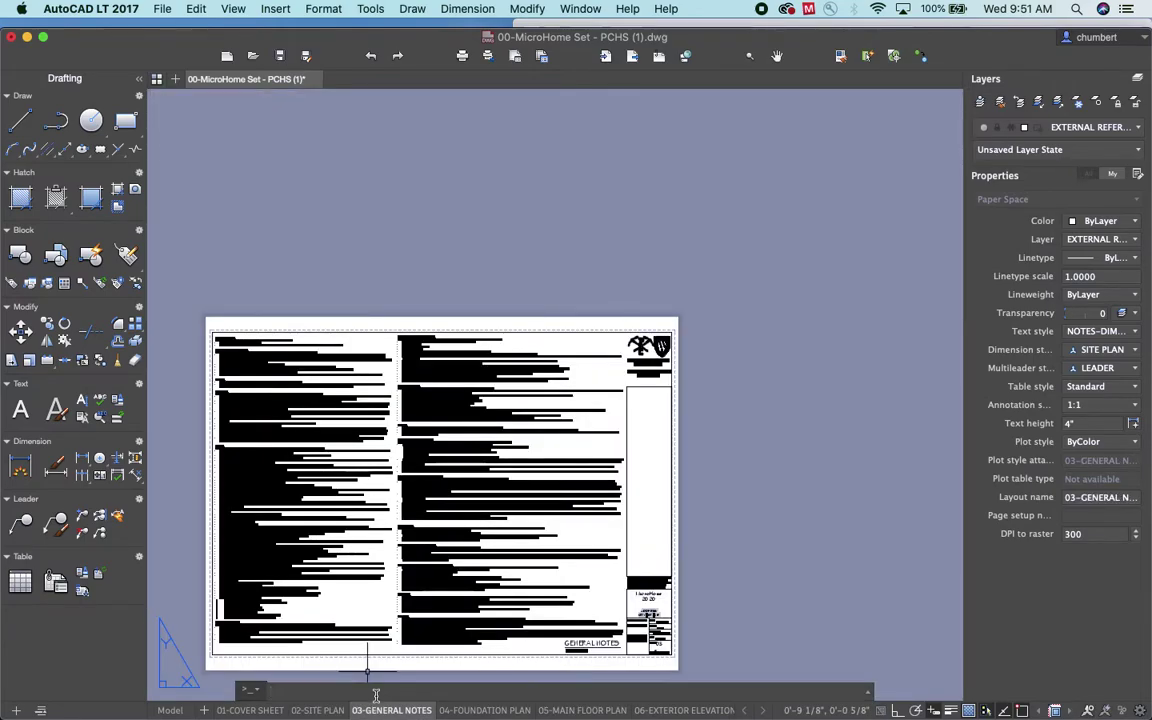
{"action": "scroll", "coordinate": [420, 573], "scroll_direction": "up", "scroll_amount": 5}
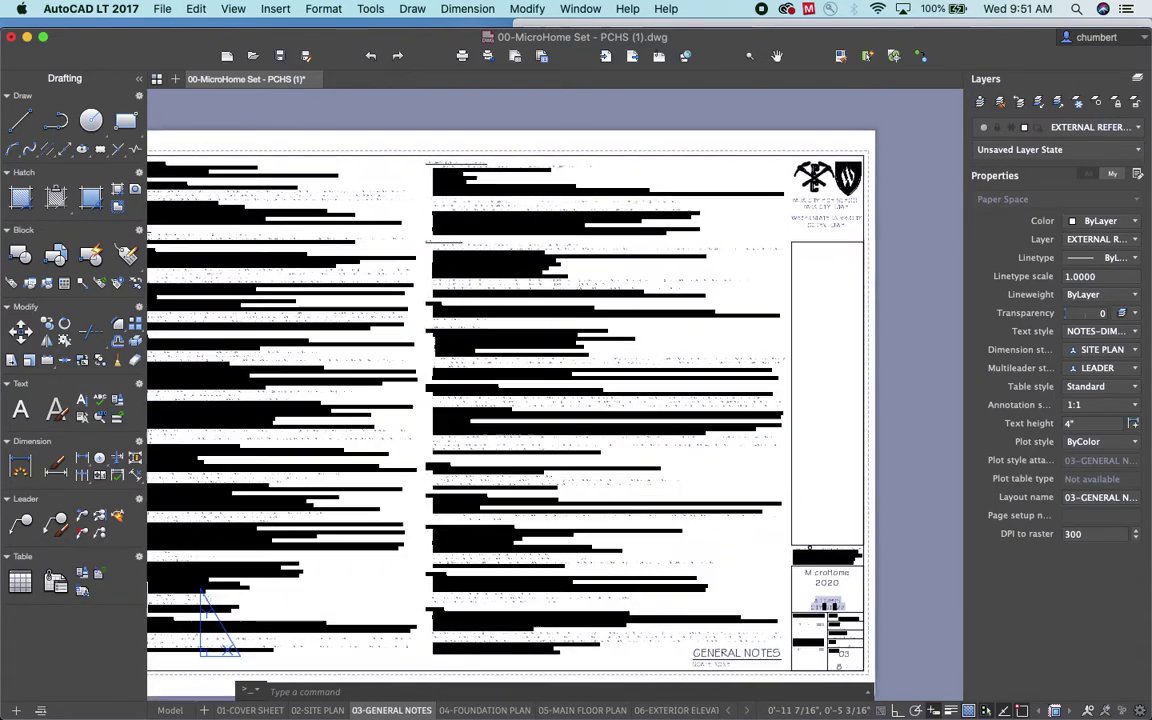
{"action": "middle_click_drag", "start_coordinate": [449, 554], "coordinate": [474, 536]}
{"action": "middle_click_drag", "start_coordinate": [457, 589], "coordinate": [514, 573]}
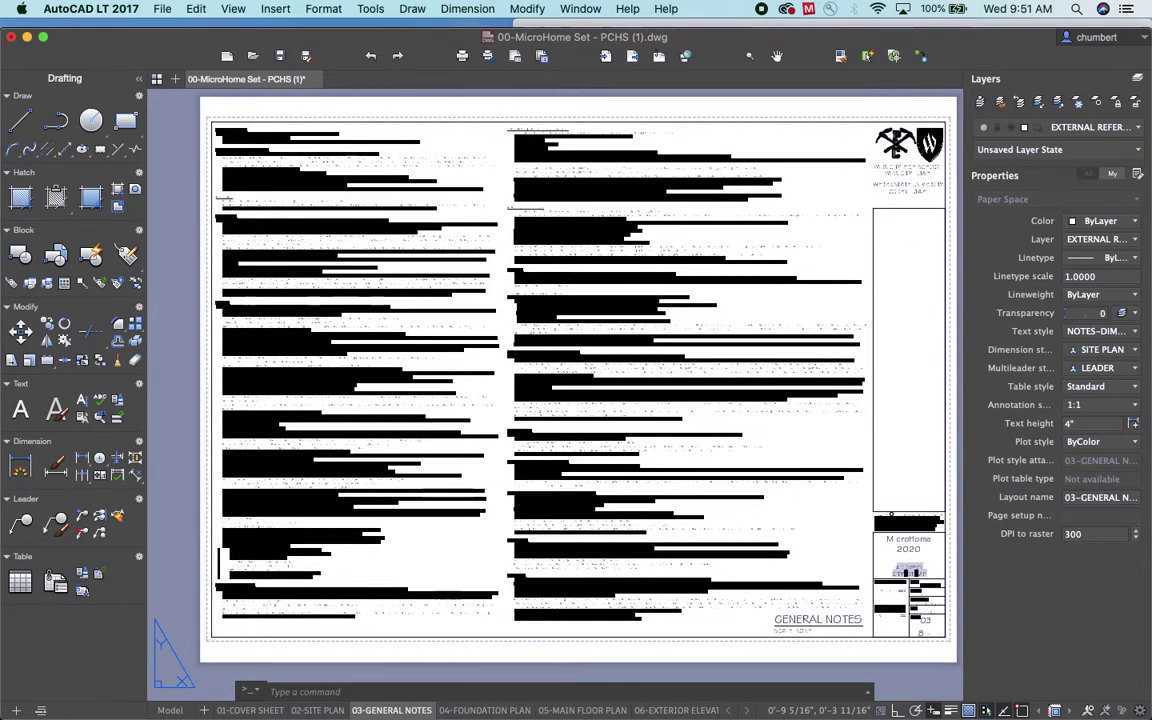
{"action": "left_click", "coordinate": [492, 712]}
{"action": "left_click", "coordinate": [566, 711]}
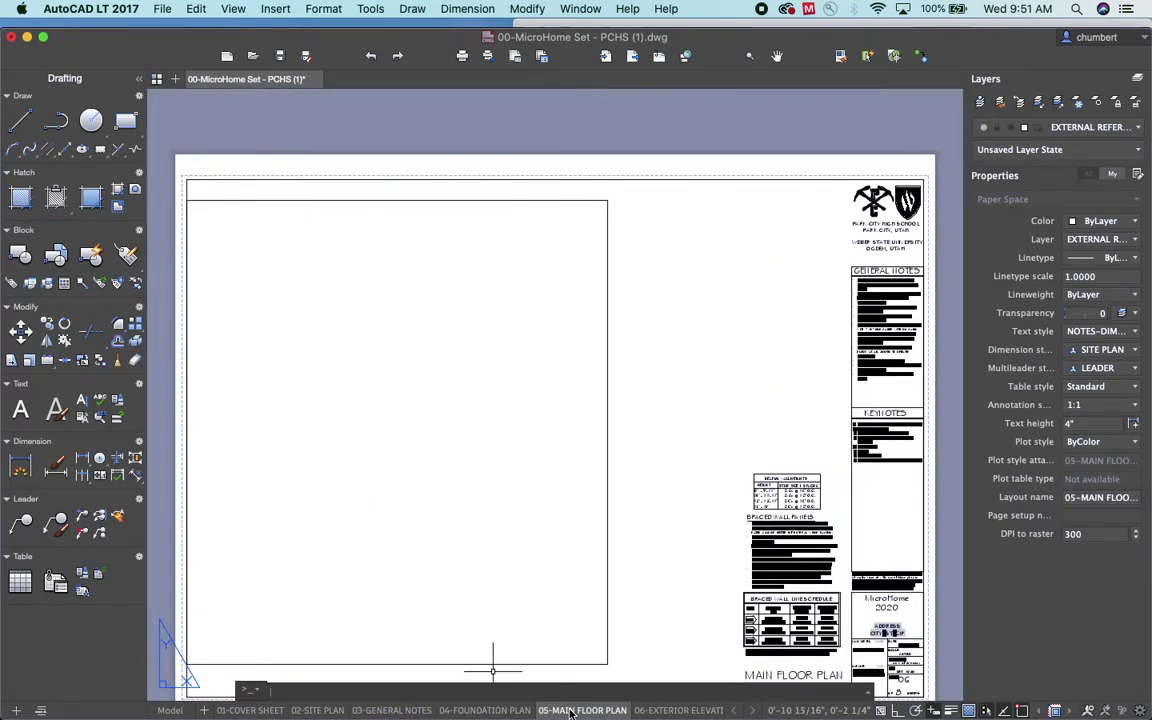
{"action": "left_click", "coordinate": [666, 710]}
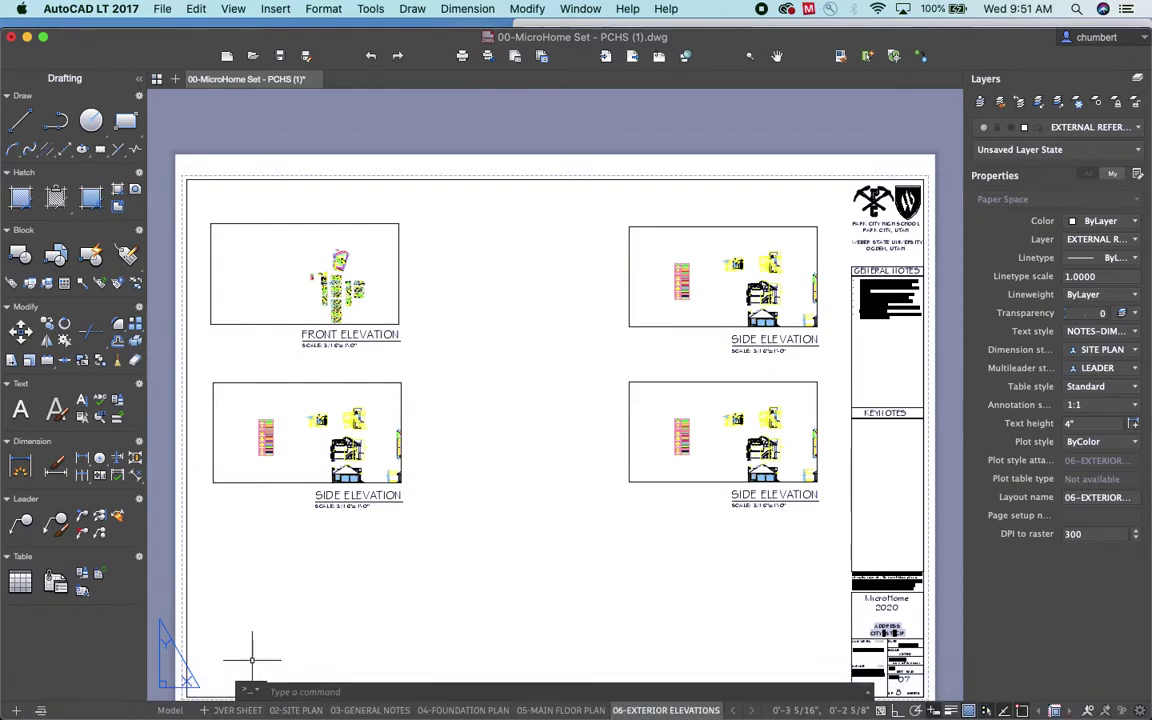
{"action": "left_click", "coordinate": [244, 711]}
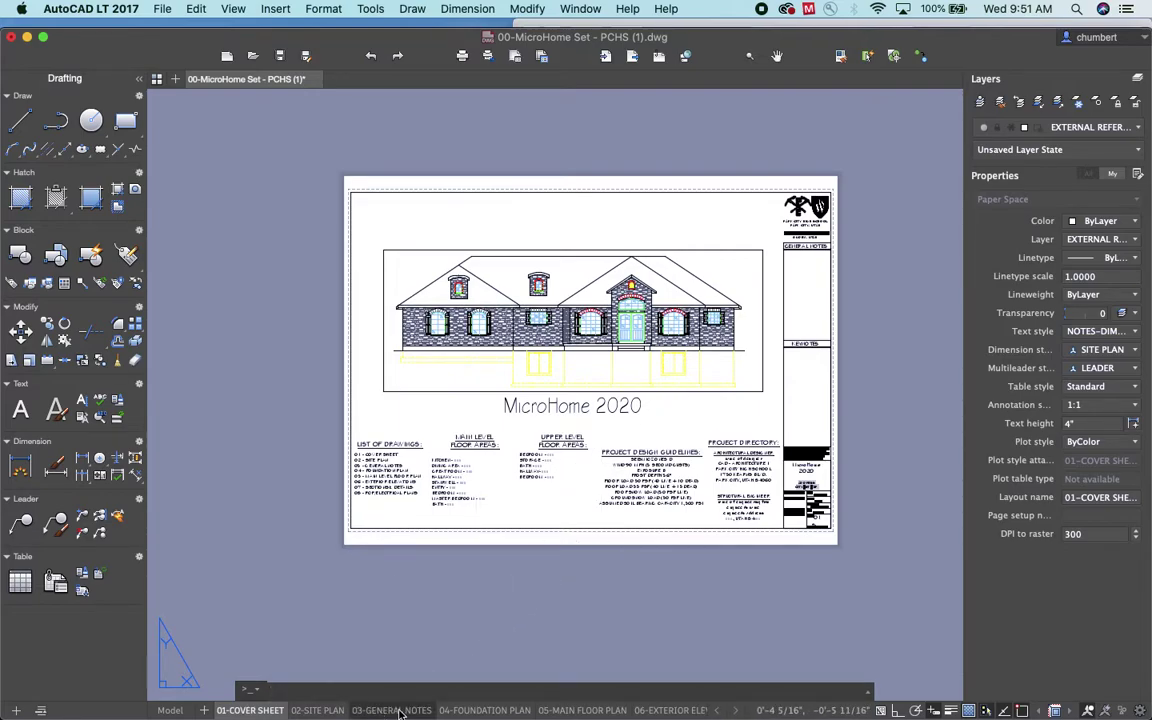
Switch the drawing to model space and look through its full list of layers.
{"action": "left_click", "coordinate": [171, 710]}
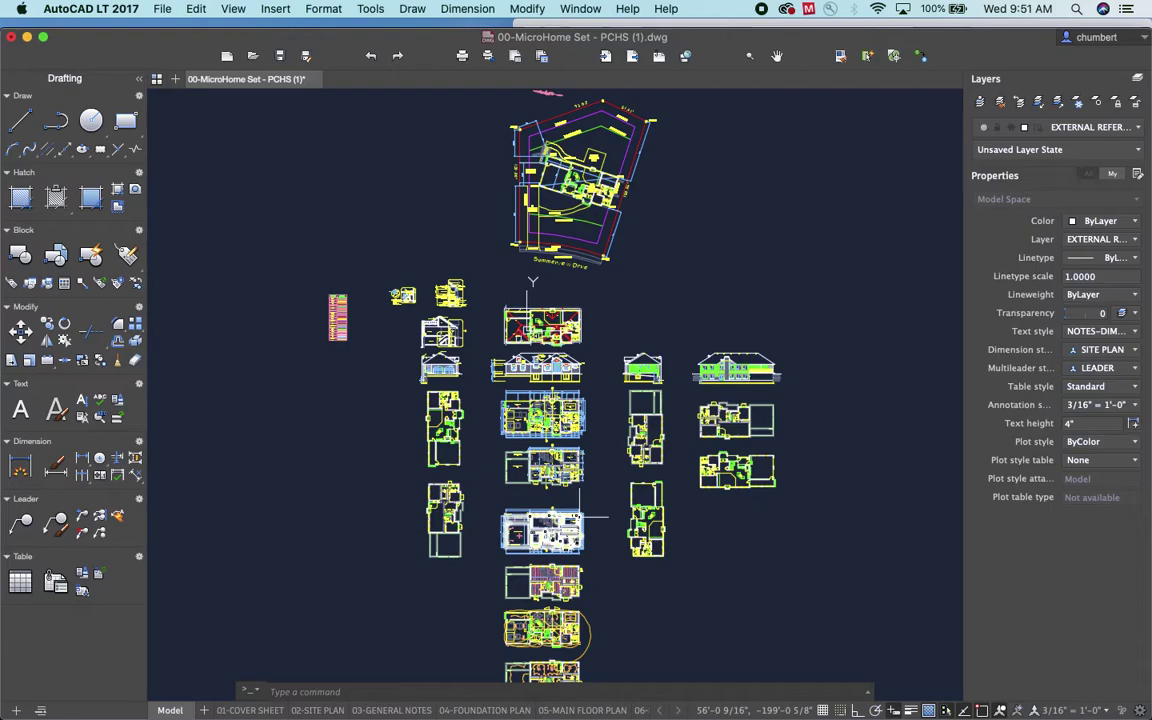
{"action": "left_click", "coordinate": [1139, 130]}
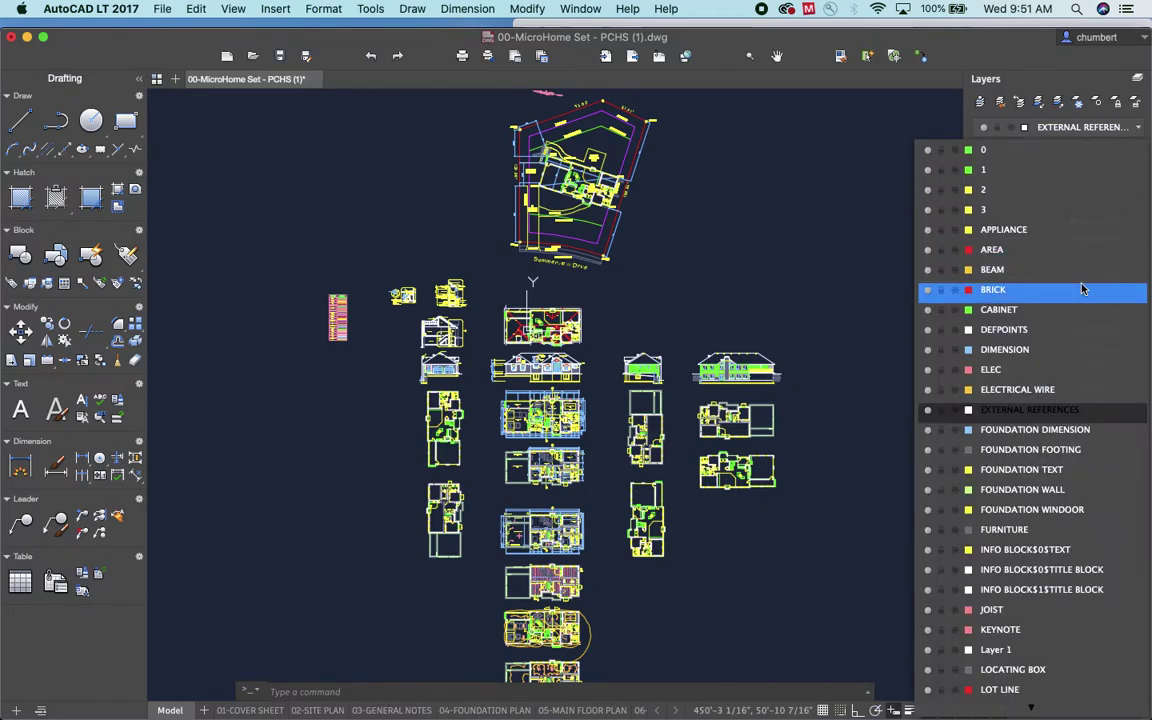
{"action": "scroll", "coordinate": [1057, 327], "scroll_direction": "down", "scroll_amount": 7}
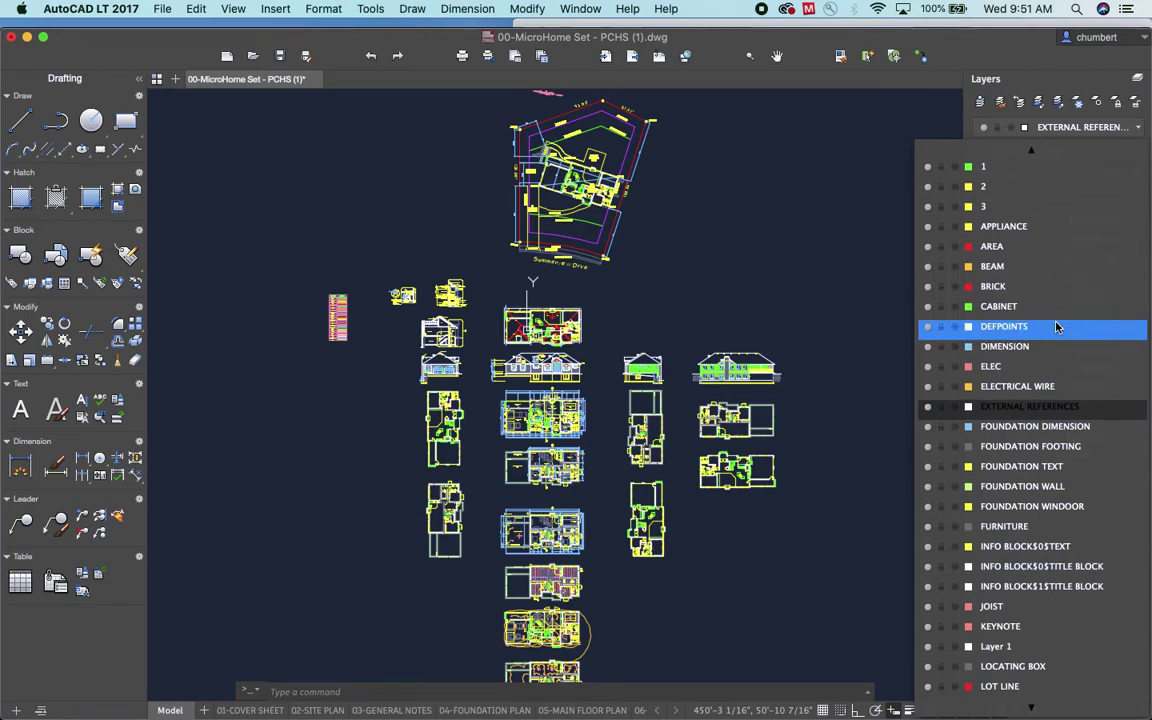
{"action": "scroll", "coordinate": [1020, 325], "scroll_direction": "down", "scroll_amount": 3}
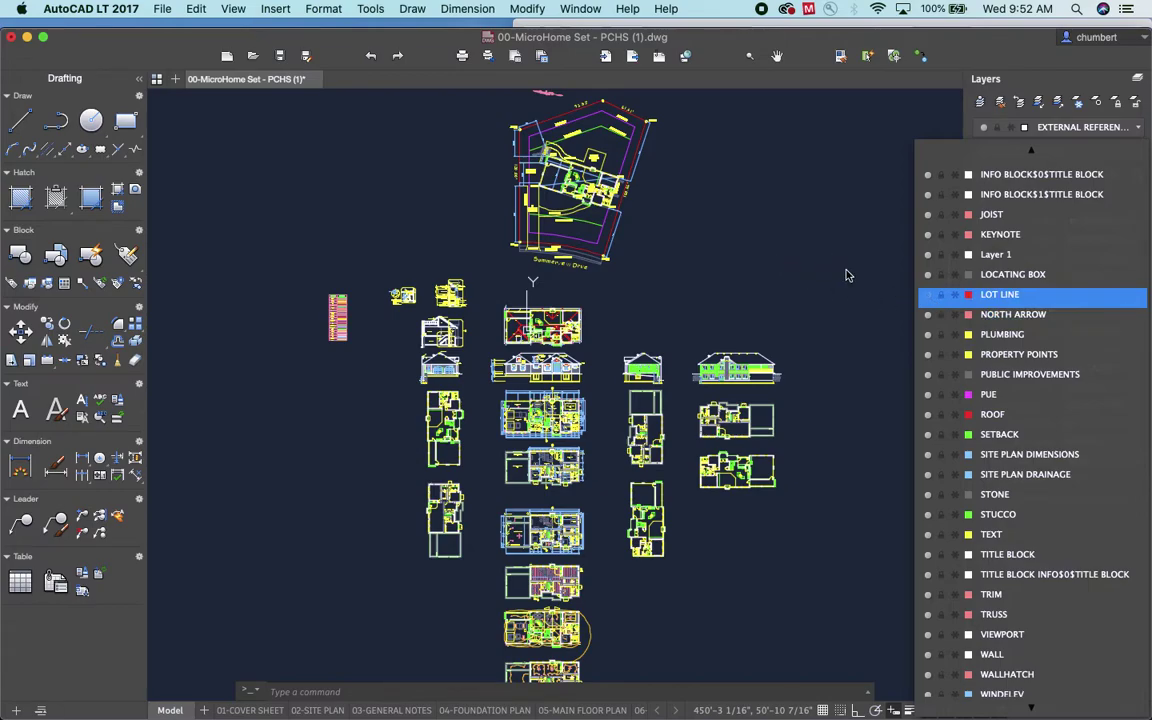
{"action": "left_click", "coordinate": [992, 316]}
{"action": "left_click", "coordinate": [915, 283]}
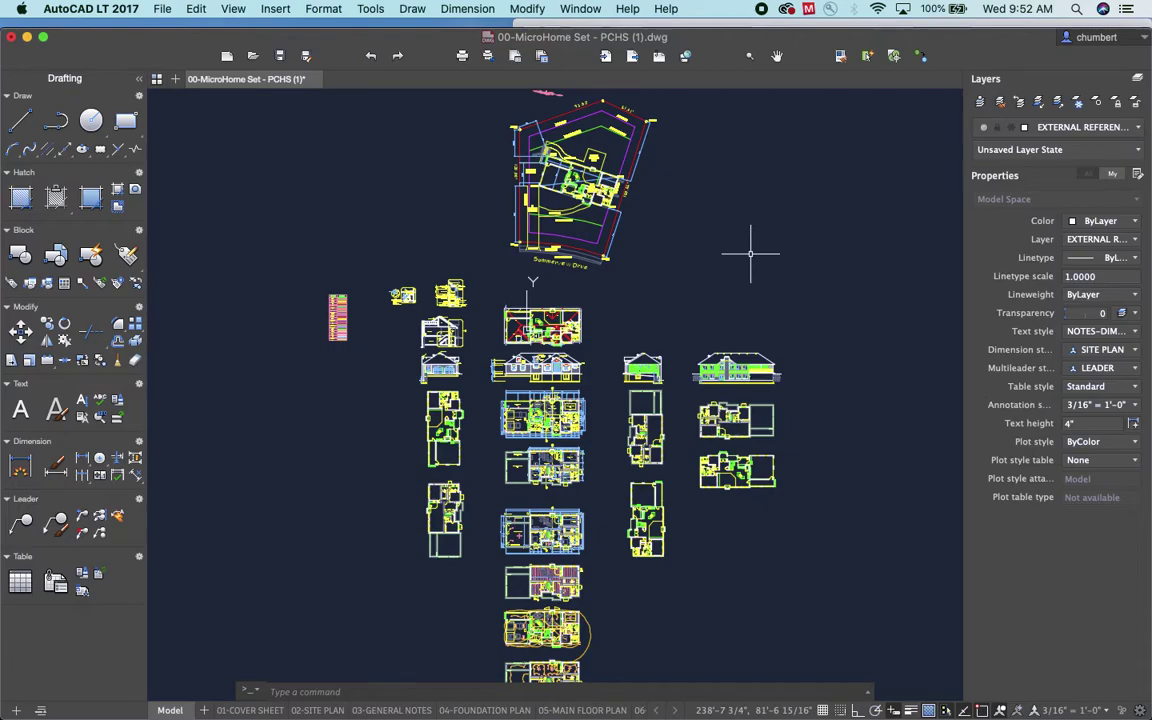
Switch to the Yellowstone Home model in SketchUp and set its camera to Parallel Projection.
{"action": "key", "text": "ctrl+Right"}
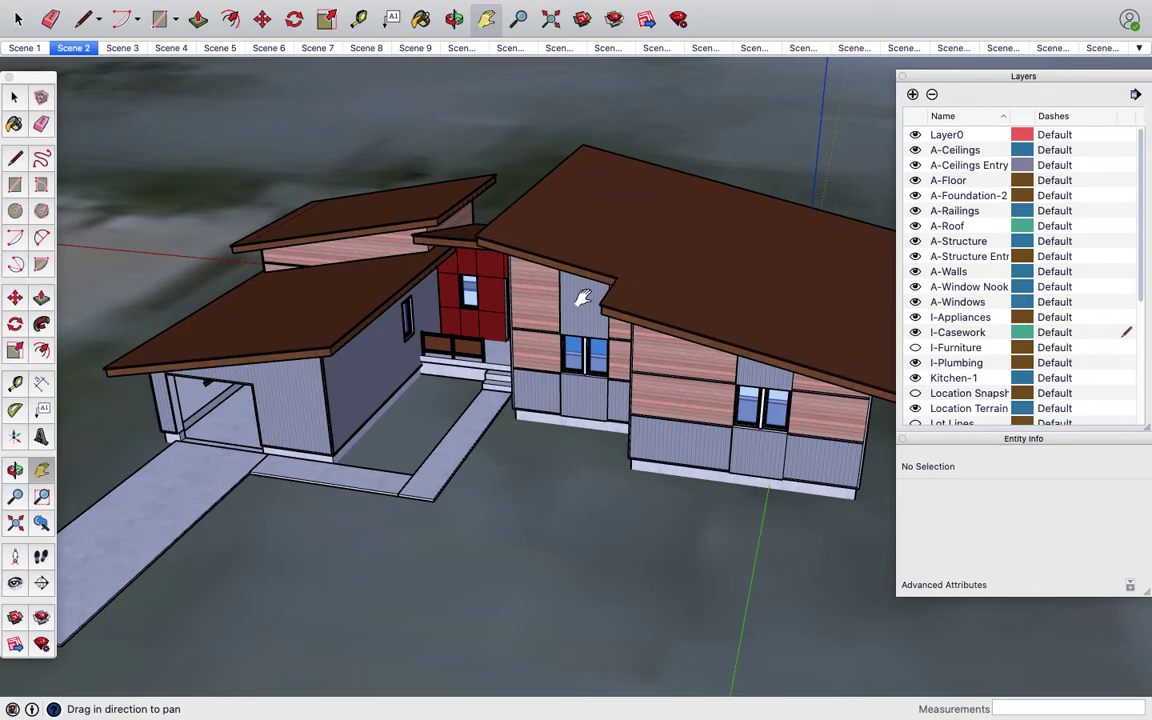
{"action": "mouse_move", "coordinate": [335, 6]}
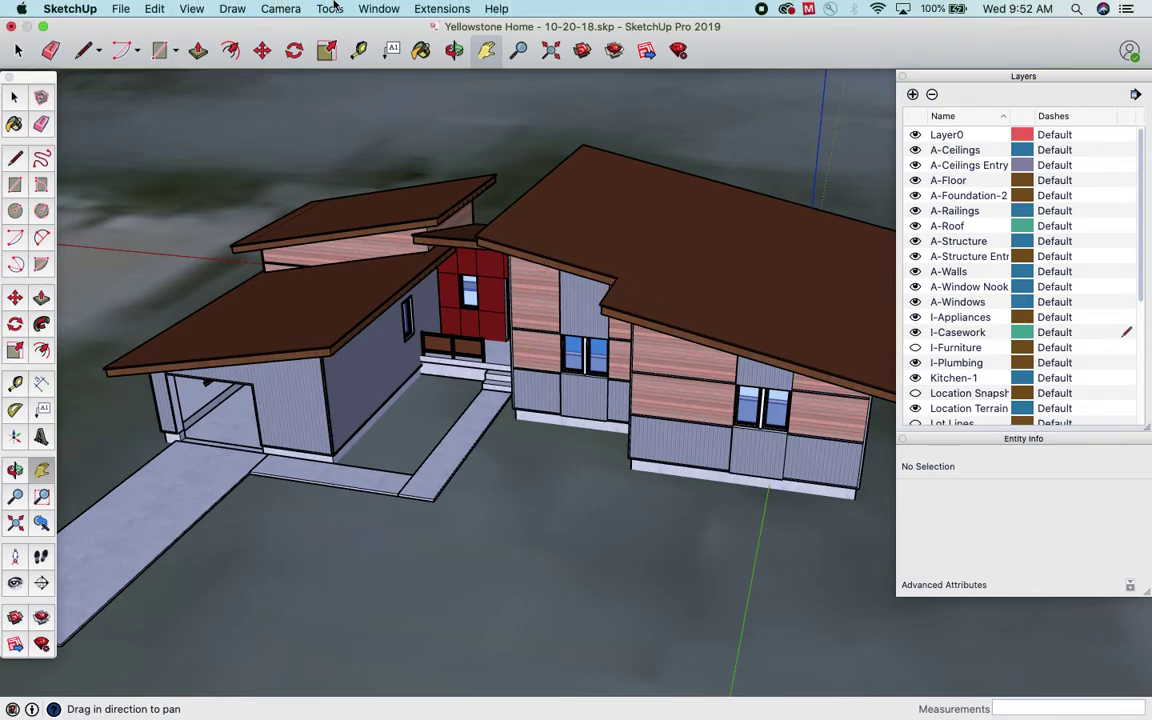
{"action": "left_click", "coordinate": [281, 9]}
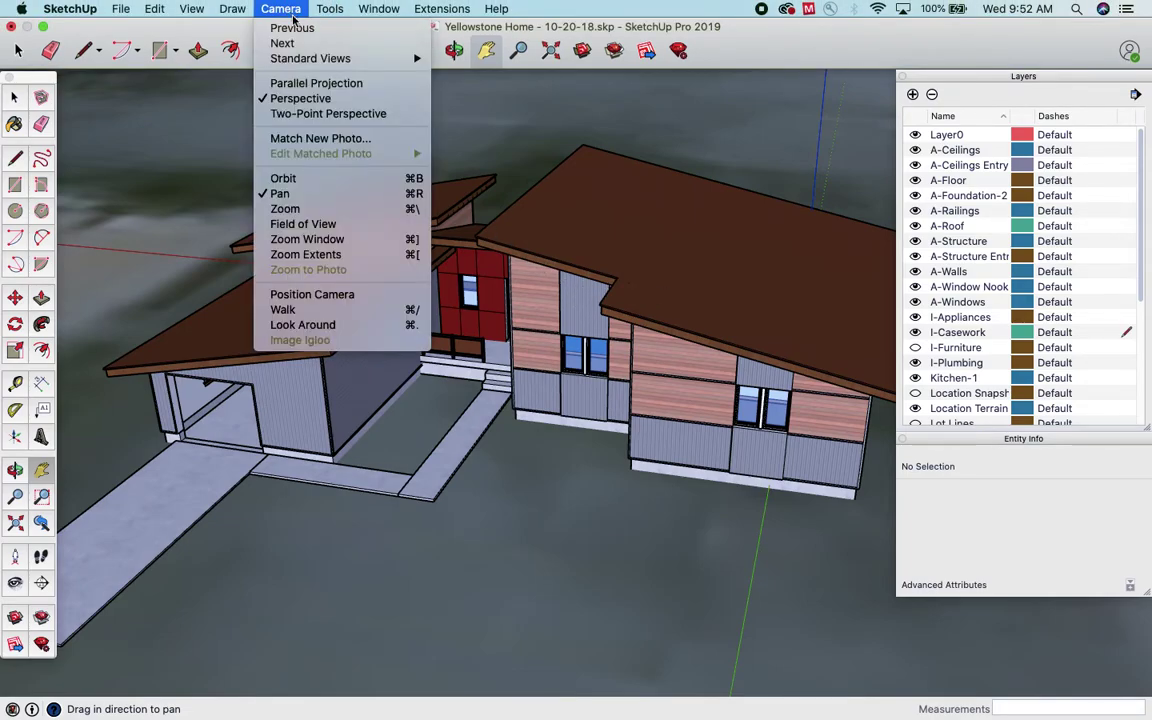
{"action": "left_click", "coordinate": [310, 83]}
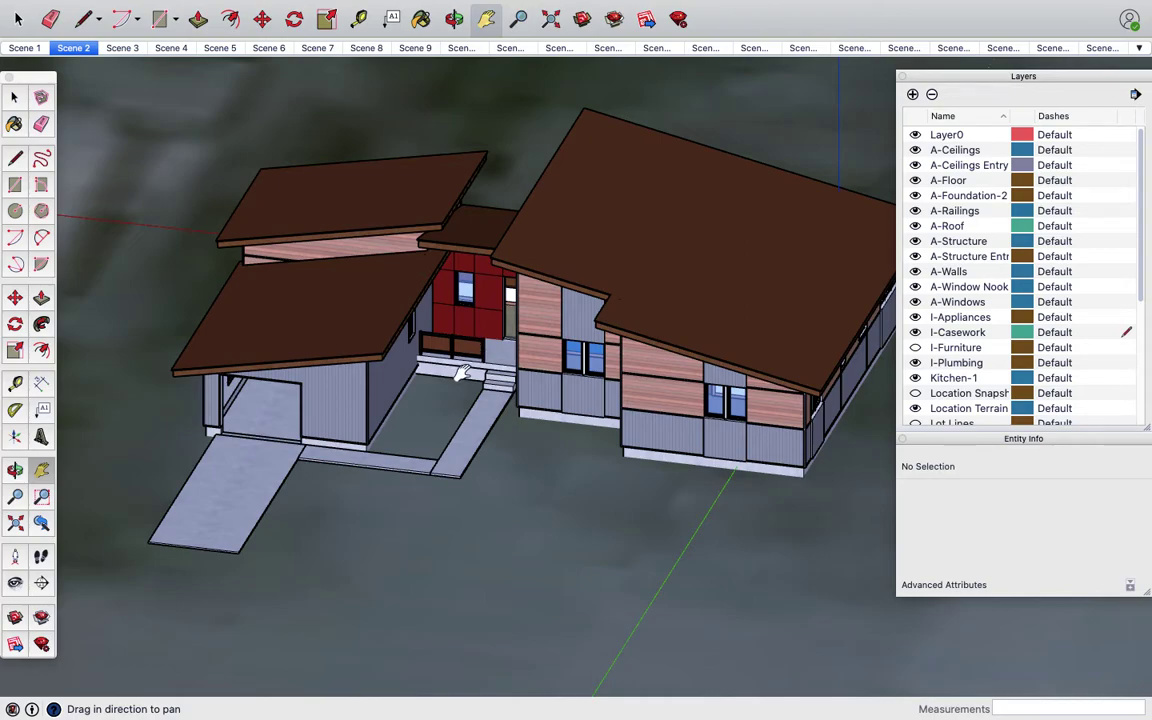
Show the house in the standard Back view with the whole elevation visible in the drawing area.
{"action": "key", "text": "super+3"}
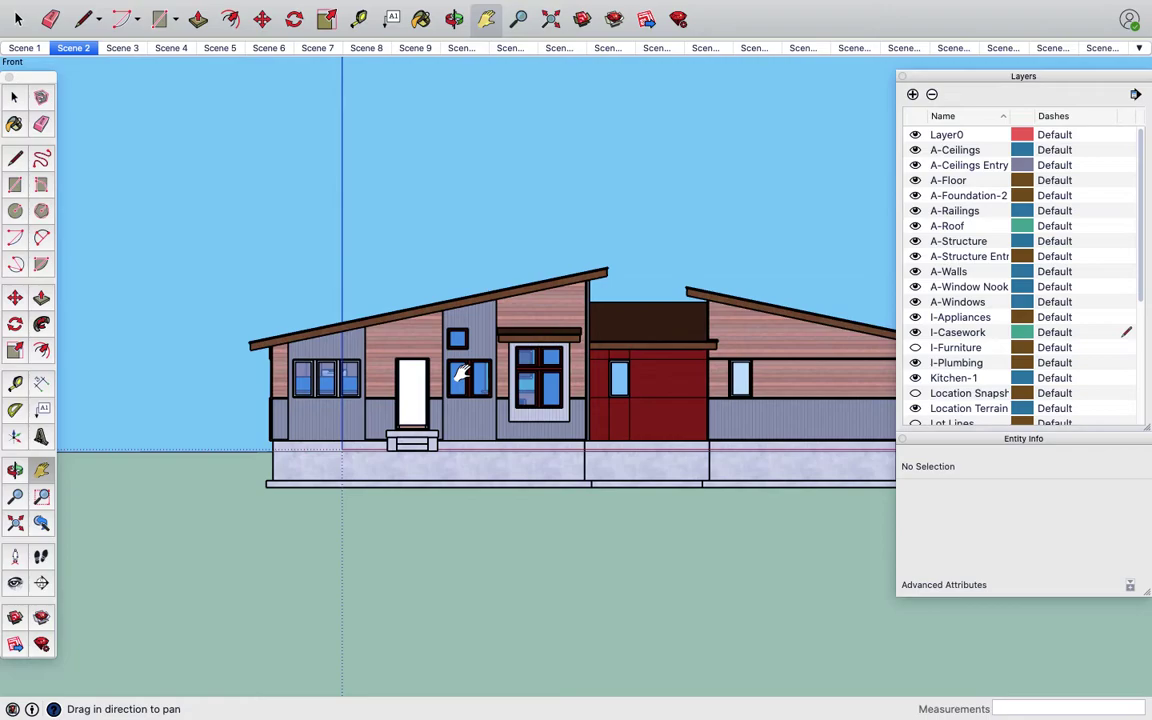
{"action": "key", "text": "super+5"}
{"action": "left_click_drag", "start_coordinate": [545, 392], "coordinate": [470, 402]}
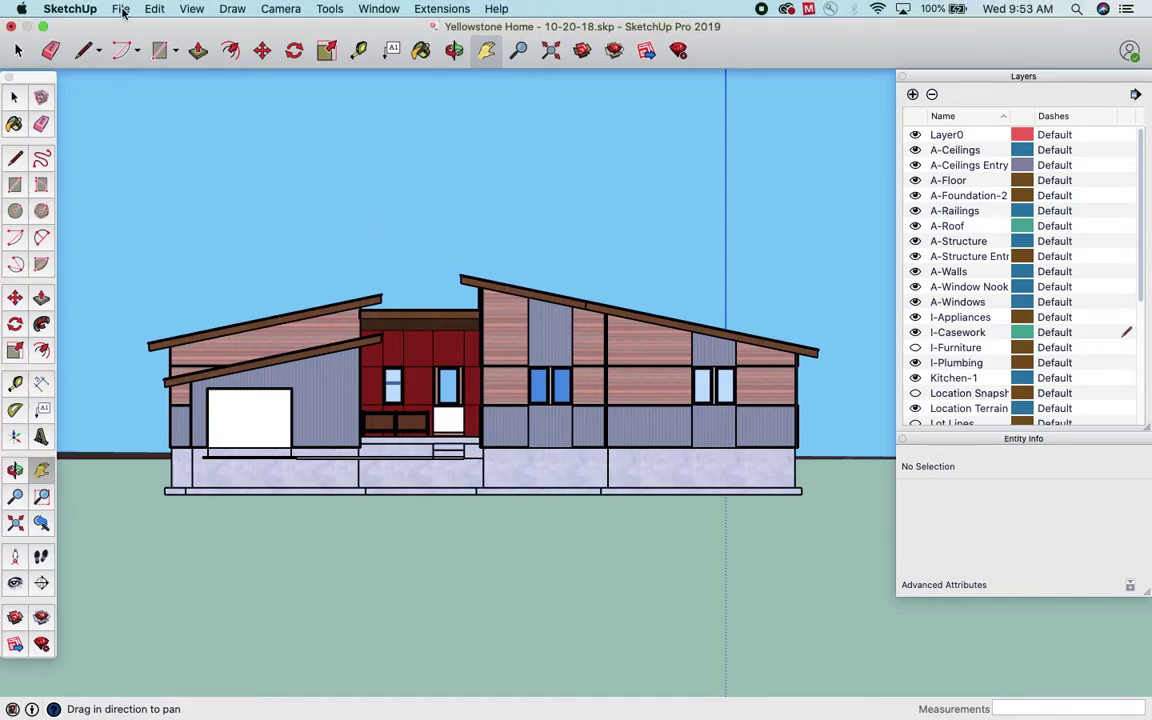
Export the current view as a 2D AutoCAD DWG file named FRONT ELEV to the Desktop.
{"action": "left_click", "coordinate": [119, 8]}
{"action": "mouse_move", "coordinate": [152, 253]}
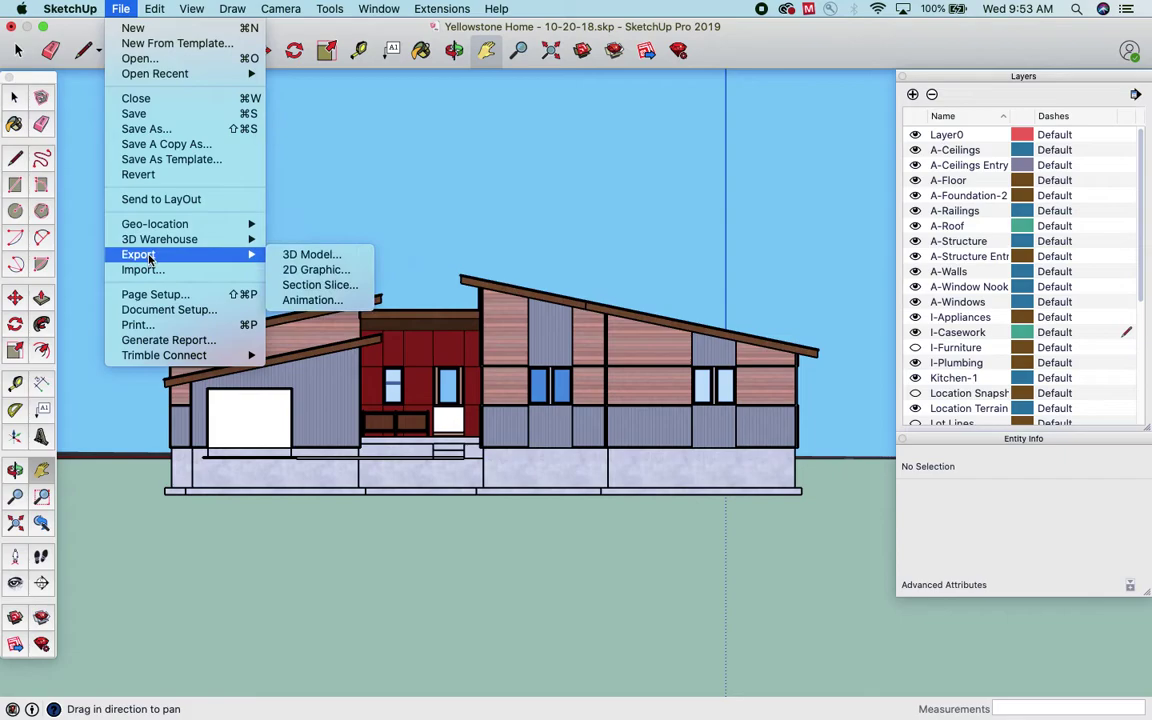
{"action": "left_click", "coordinate": [327, 268]}
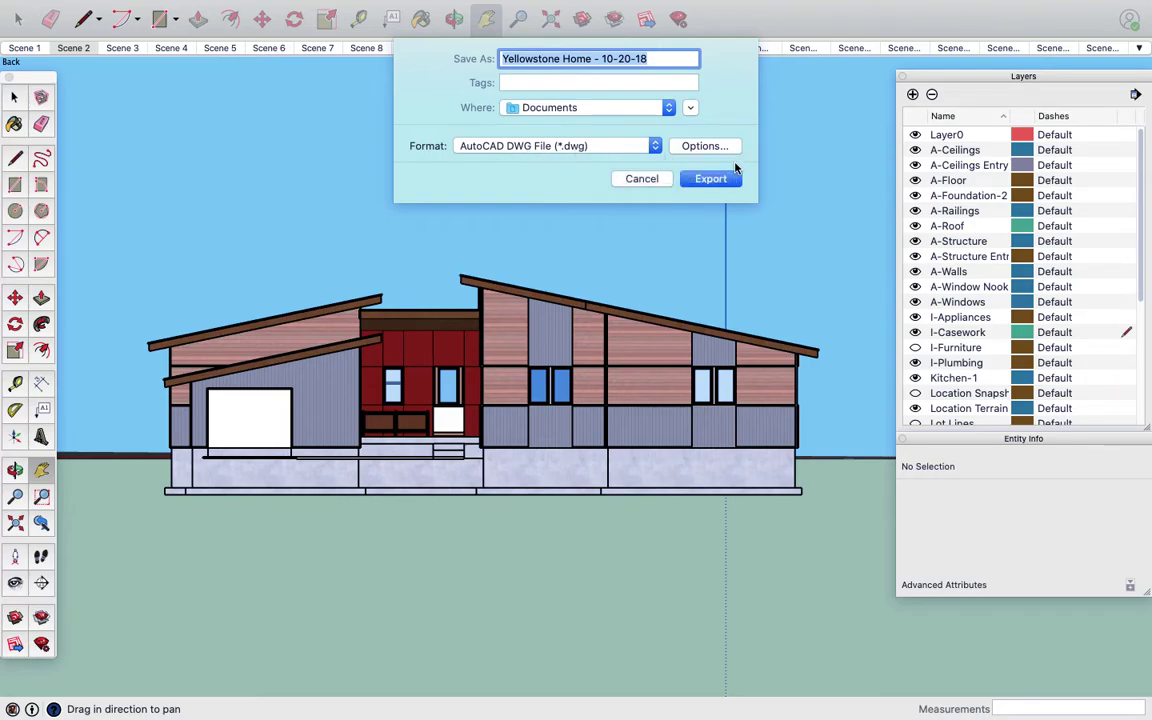
{"action": "left_click", "coordinate": [615, 110]}
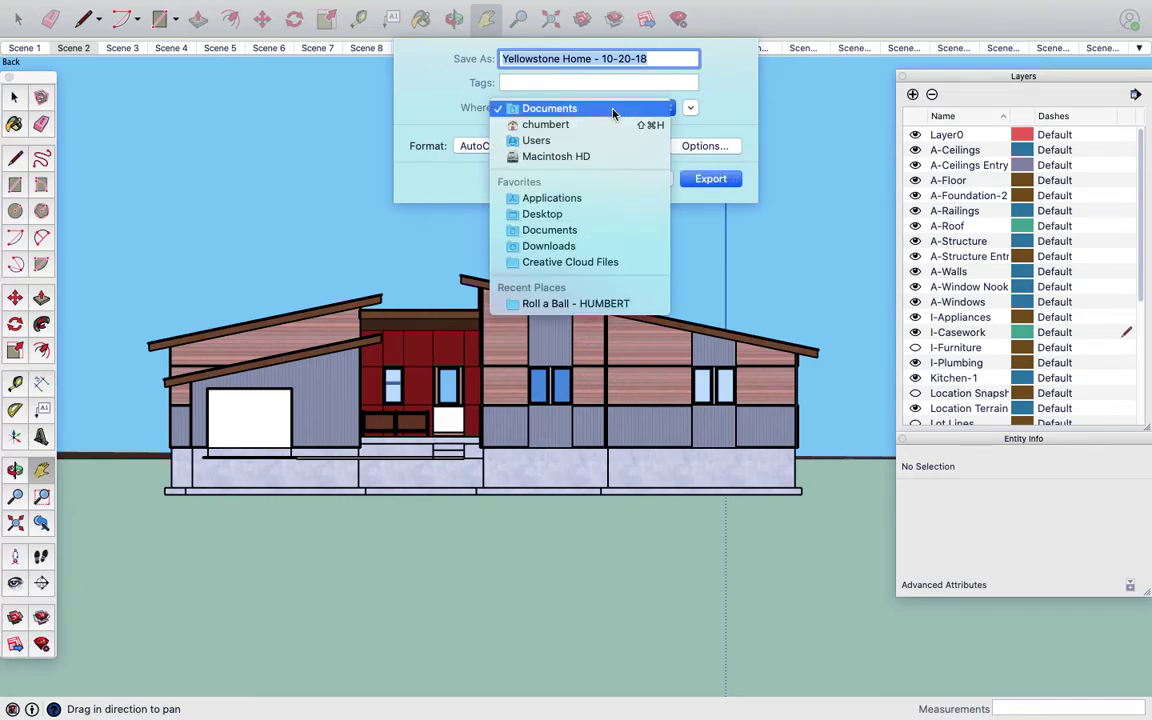
{"action": "left_click", "coordinate": [565, 214]}
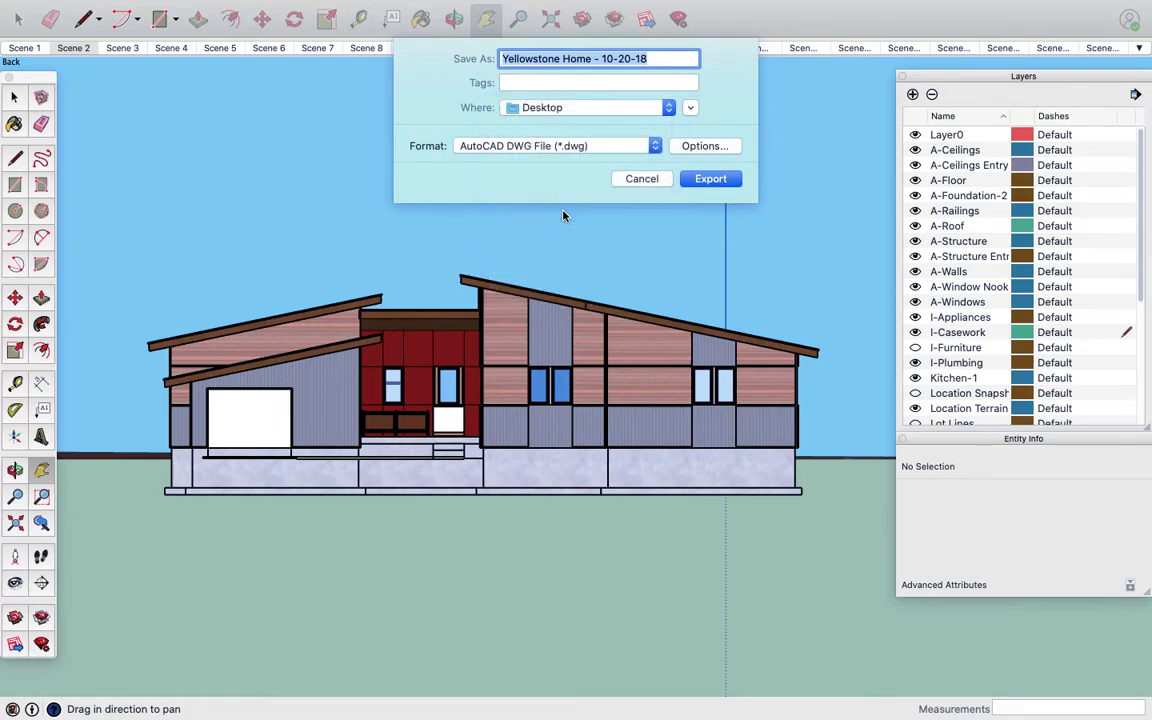
{"action": "type", "text": "FRONT"}
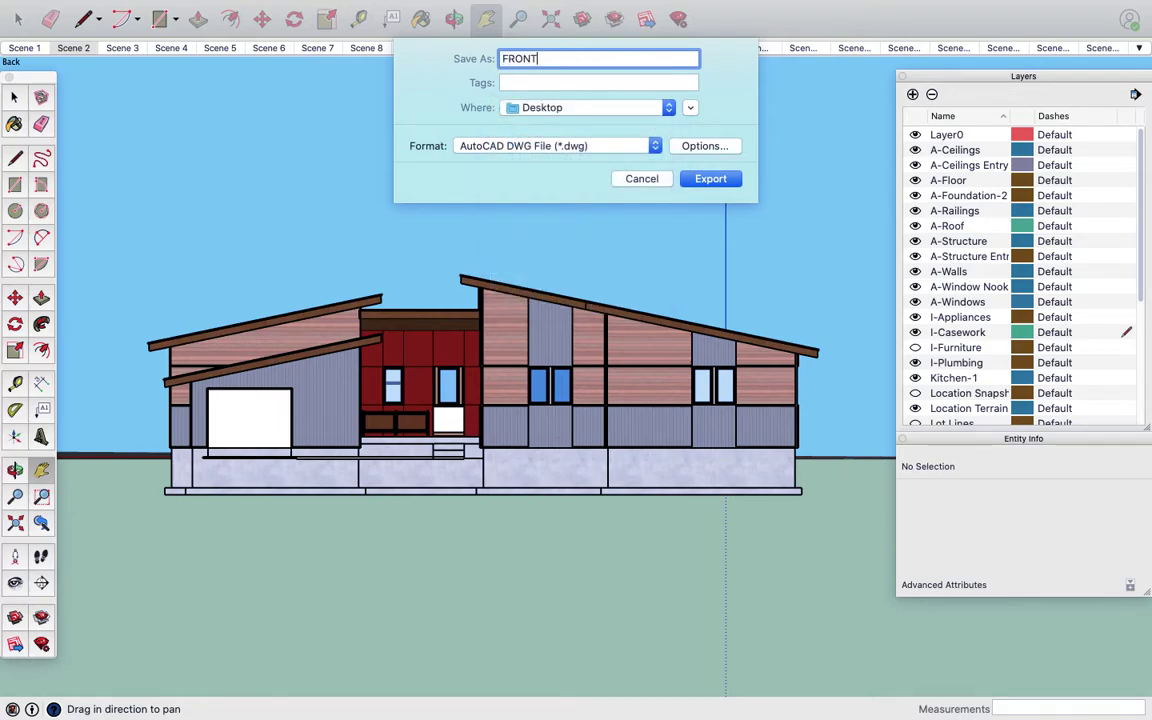
{"action": "type", "text": " ELEV"}
{"action": "left_click", "coordinate": [703, 180]}
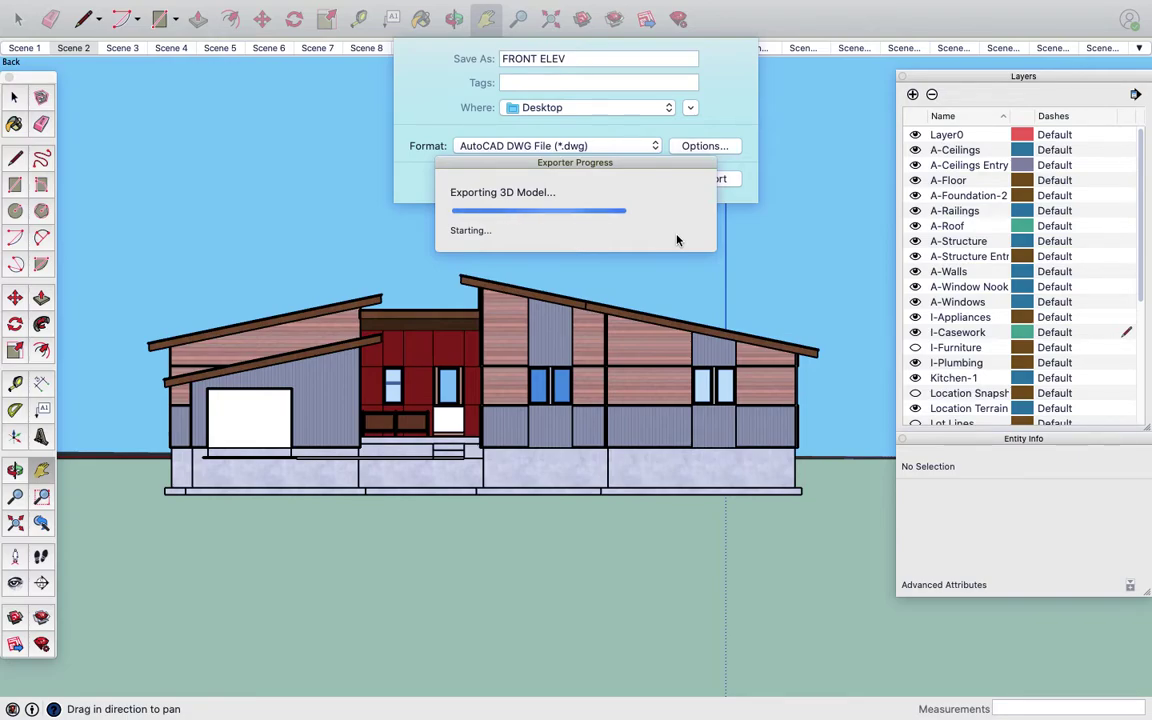
{"action": "left_click", "coordinate": [694, 248]}
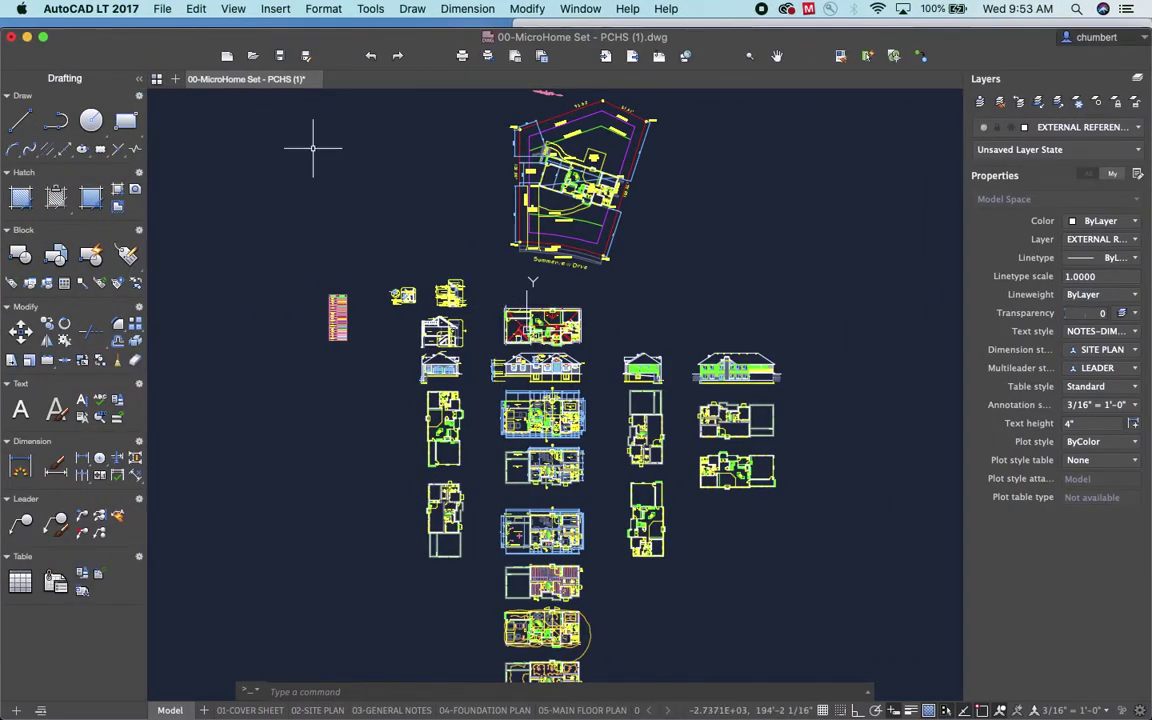
Switch to AutoCAD LT and open FRONT ELEV.dwg from the Desktop, accepting its non-Autodesk origin.
{"action": "left_click", "coordinate": [165, 10]}
{"action": "left_click", "coordinate": [178, 58]}
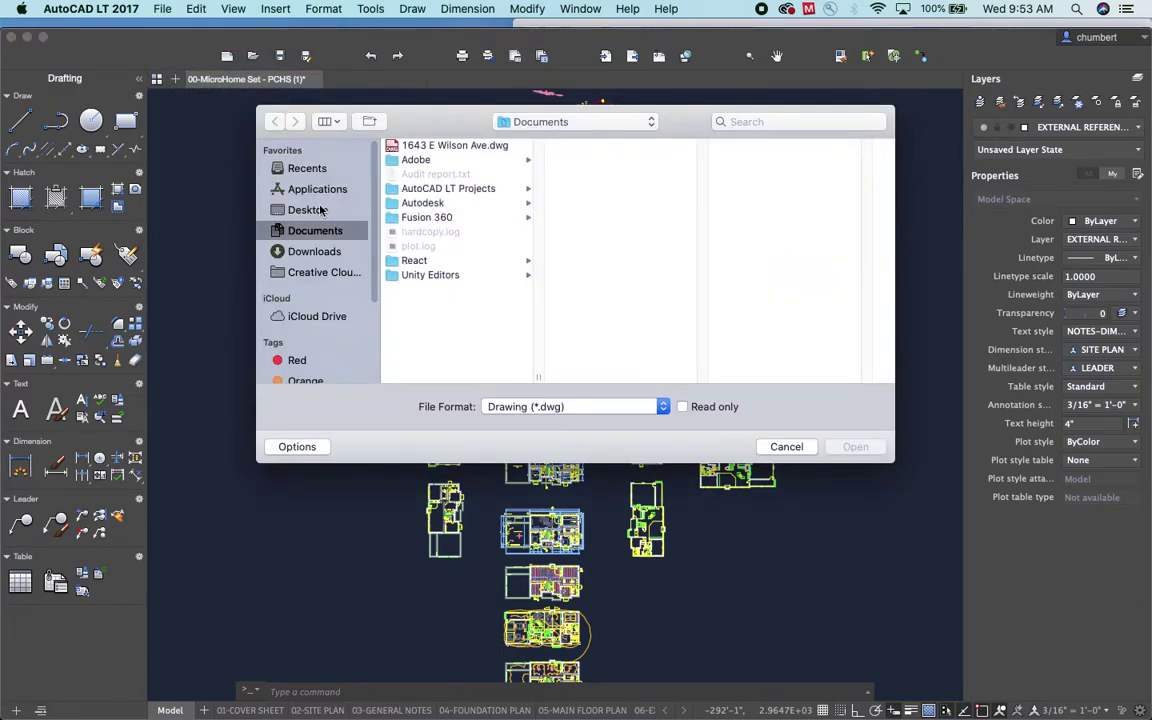
{"action": "left_click", "coordinate": [321, 209]}
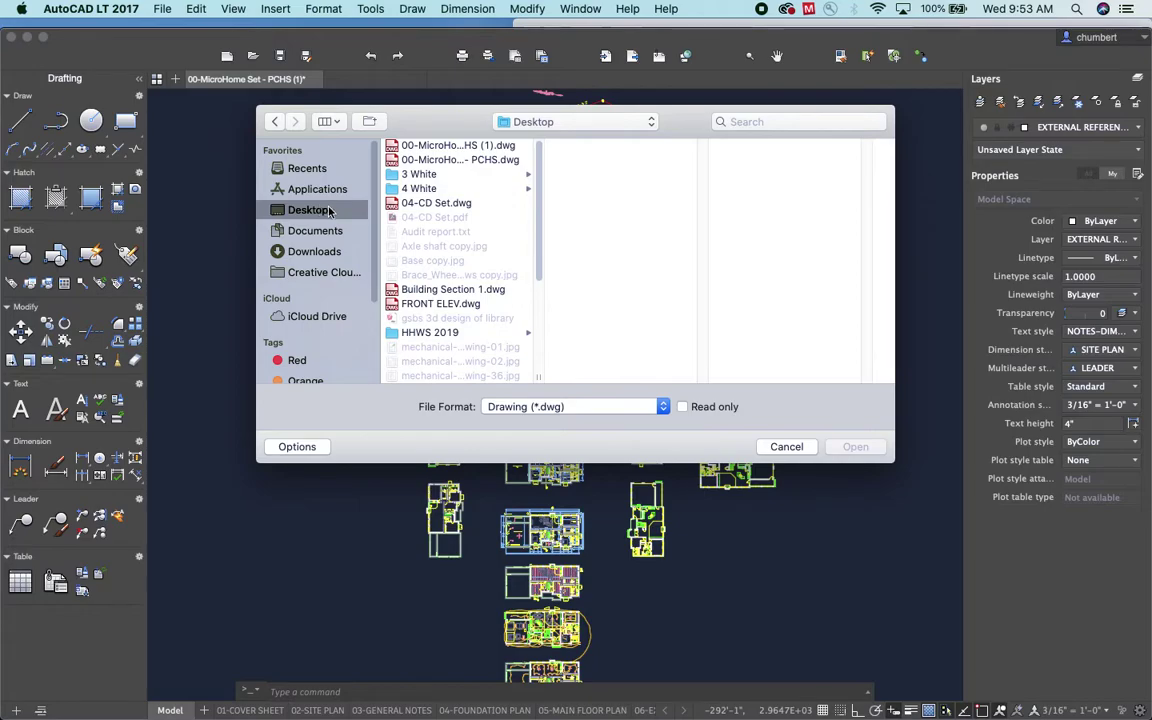
{"action": "left_click", "coordinate": [441, 305]}
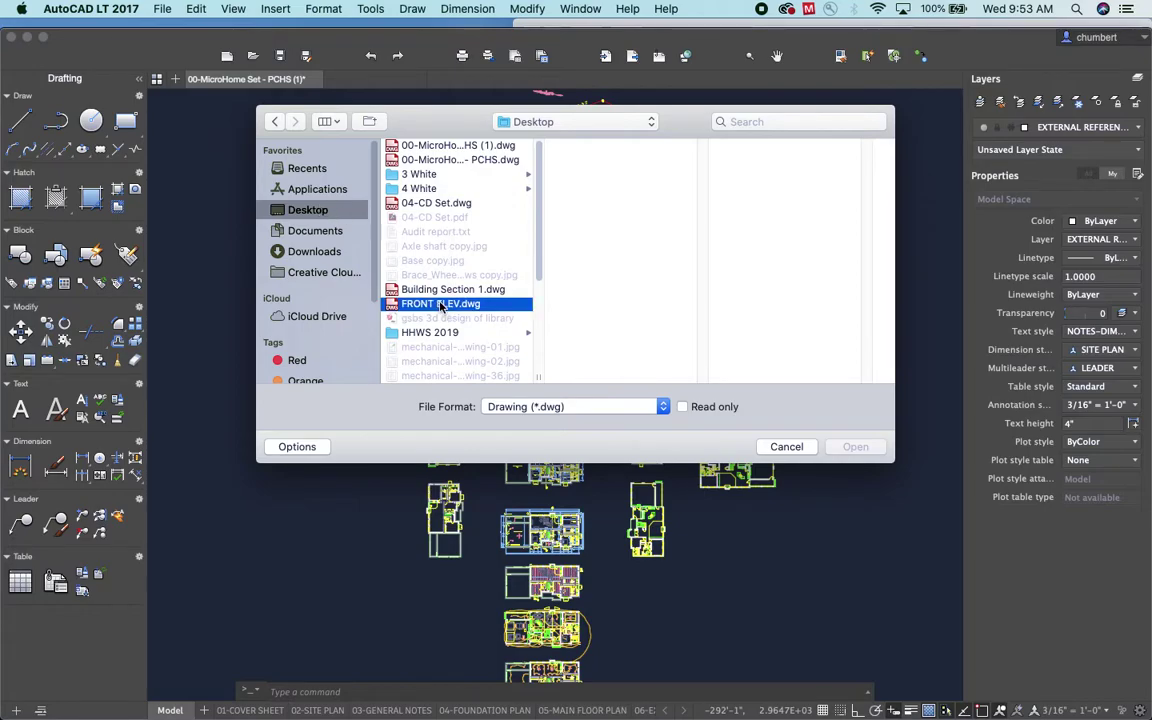
{"action": "left_click", "coordinate": [862, 450]}
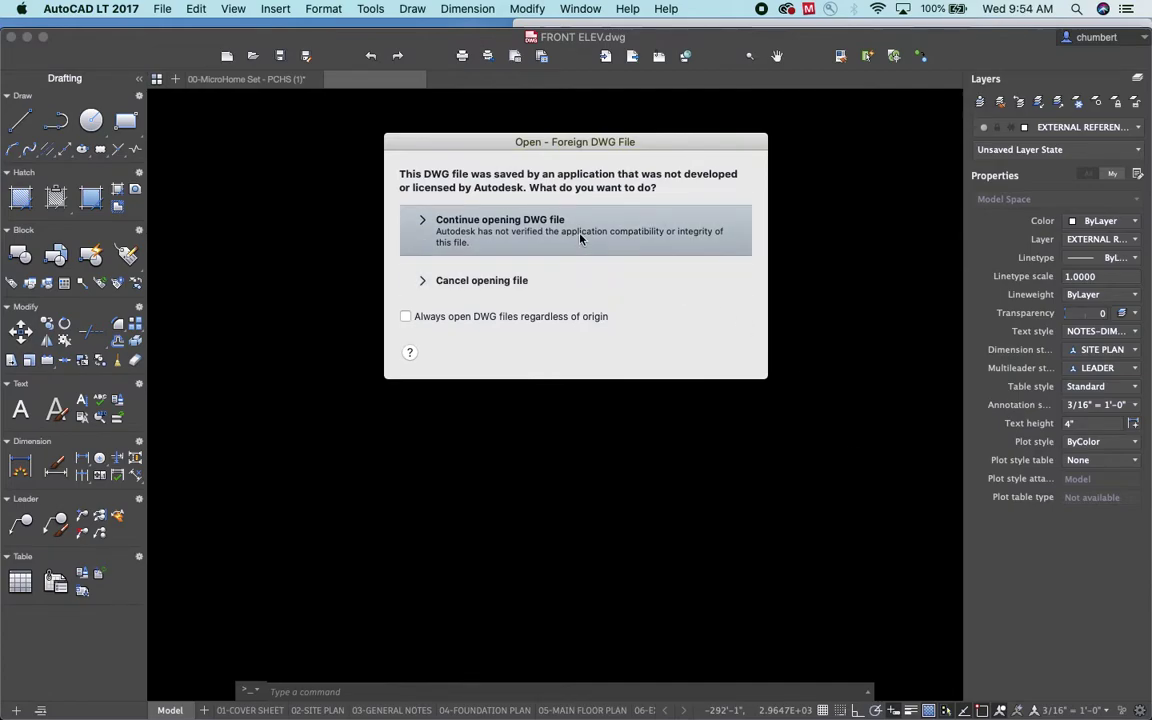
{"action": "left_click", "coordinate": [580, 238]}
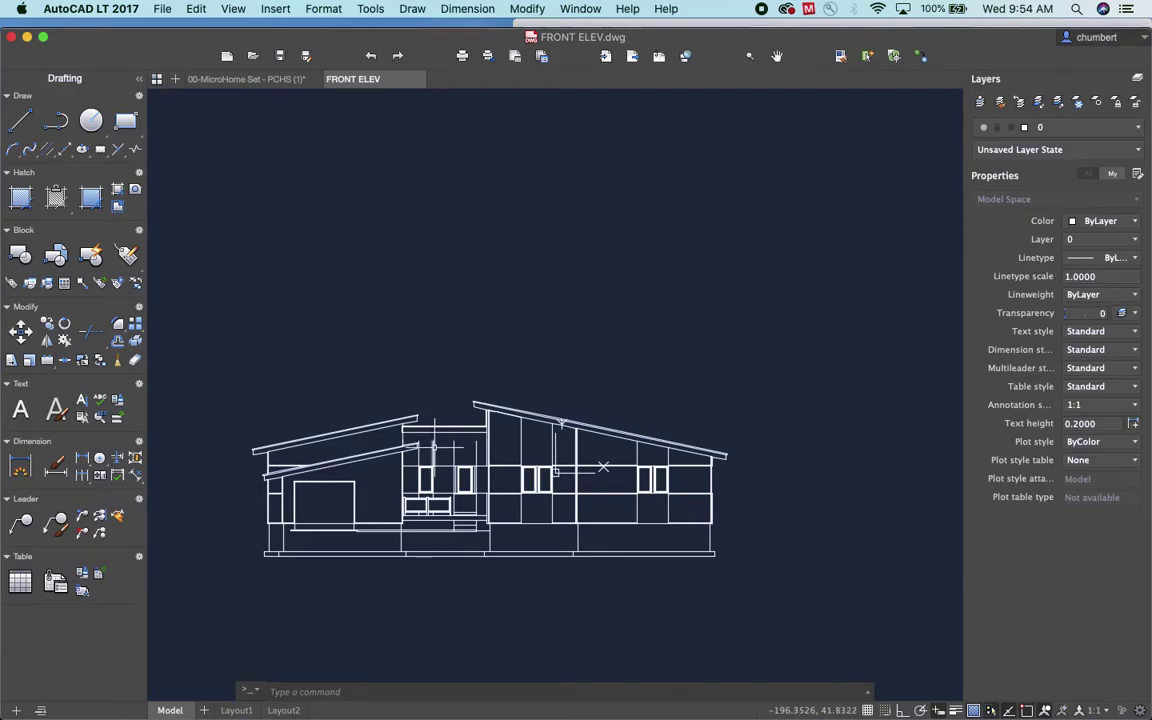
{"action": "scroll", "coordinate": [452, 450], "scroll_direction": "up", "scroll_amount": 5}
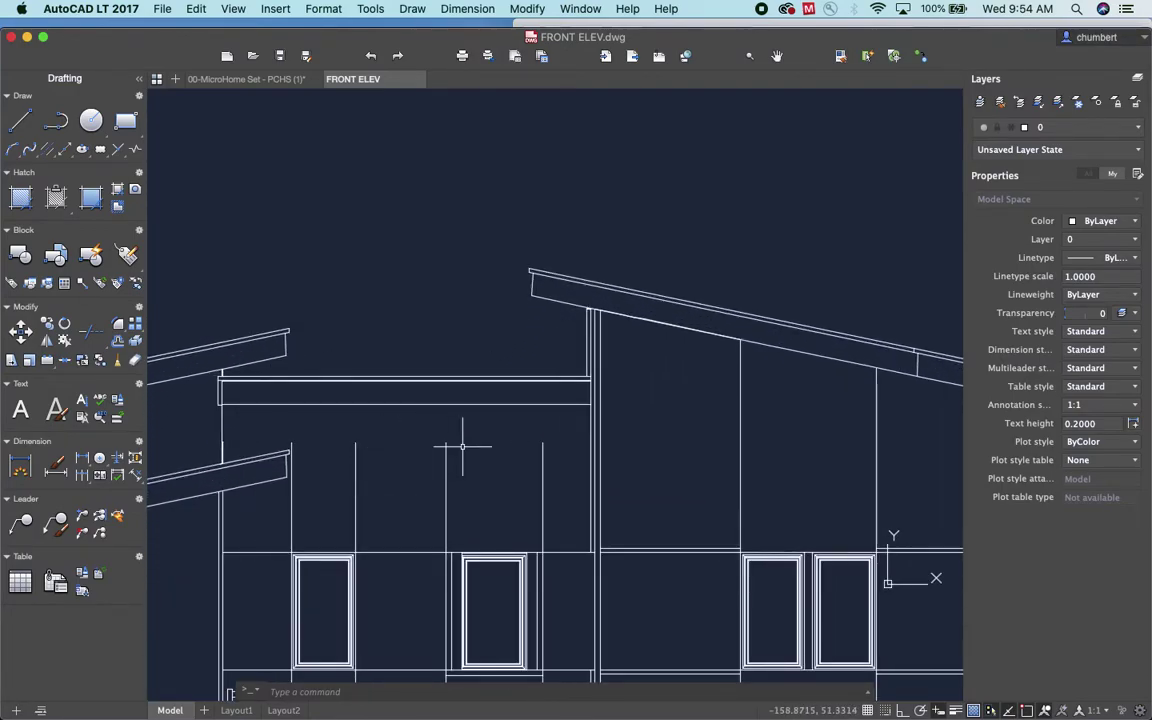
{"action": "scroll", "coordinate": [424, 450], "scroll_direction": "down", "scroll_amount": 2}
{"action": "scroll", "coordinate": [424, 446], "scroll_direction": "down", "scroll_amount": 3}
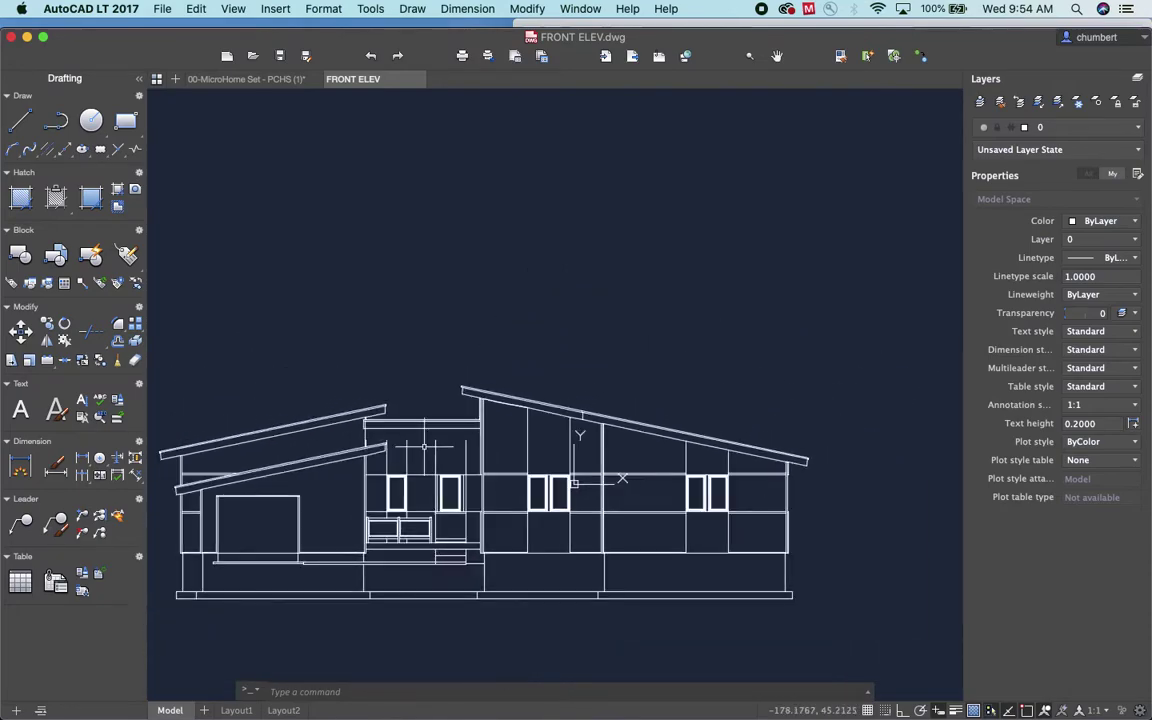
{"action": "scroll", "coordinate": [430, 440], "scroll_direction": "down", "scroll_amount": 3}
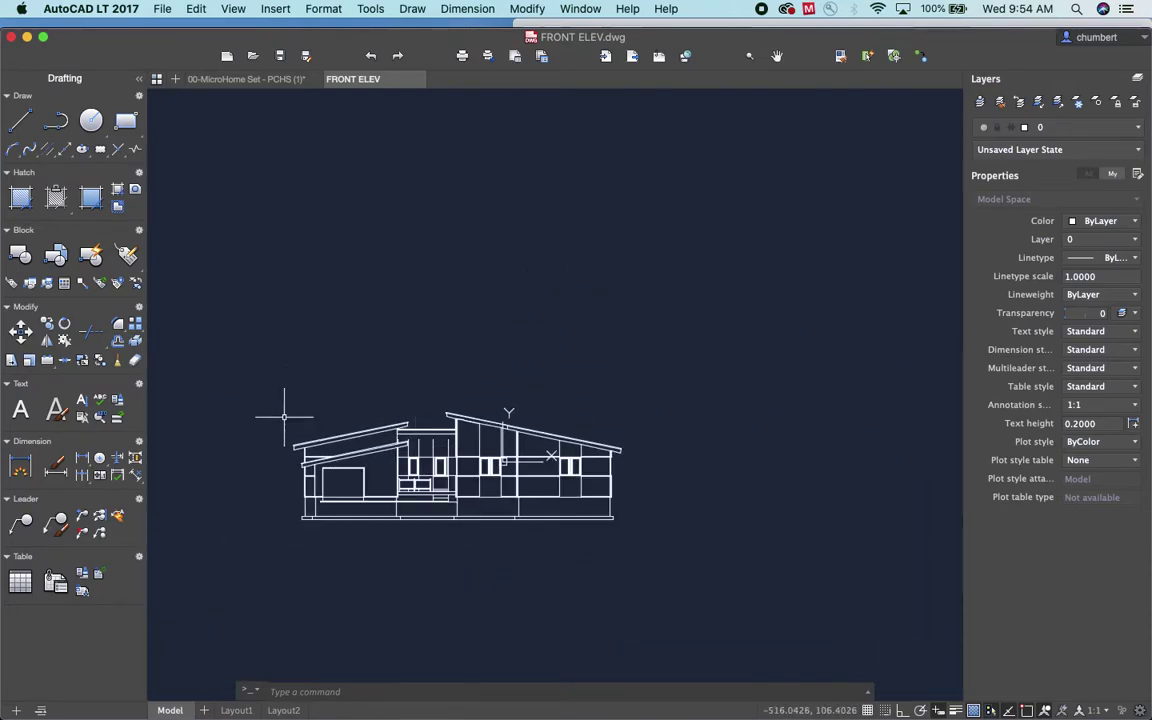
{"action": "left_click", "coordinate": [267, 362]}
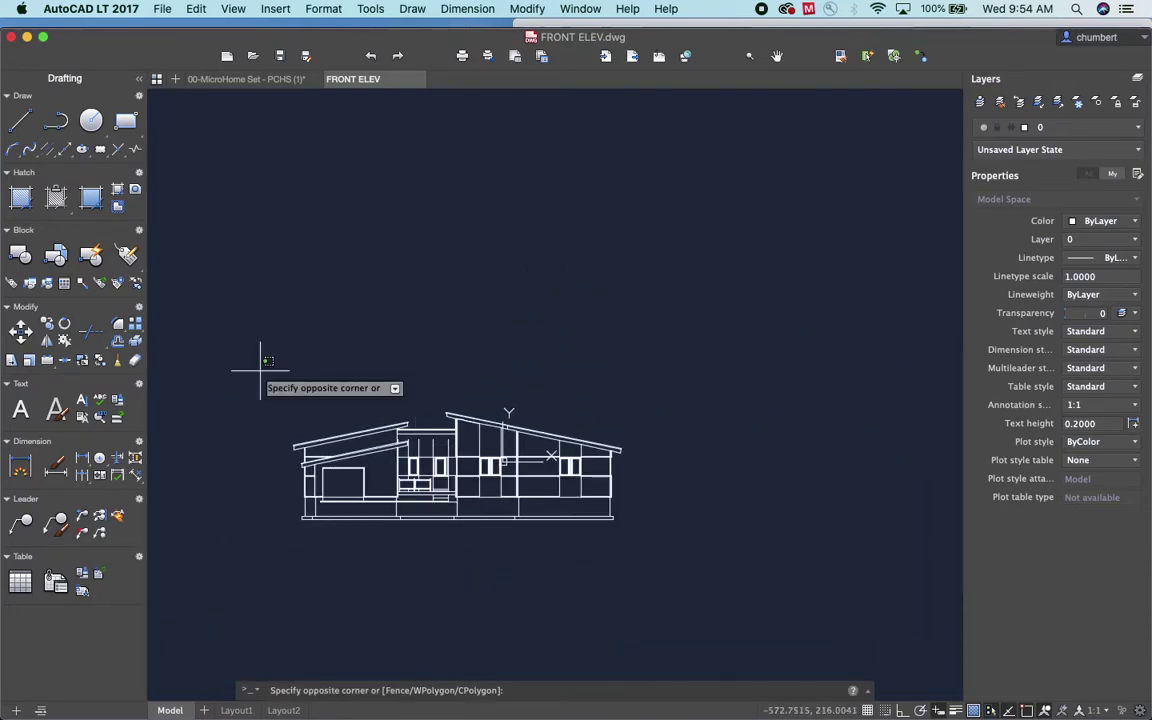
{"action": "left_click", "coordinate": [667, 549]}
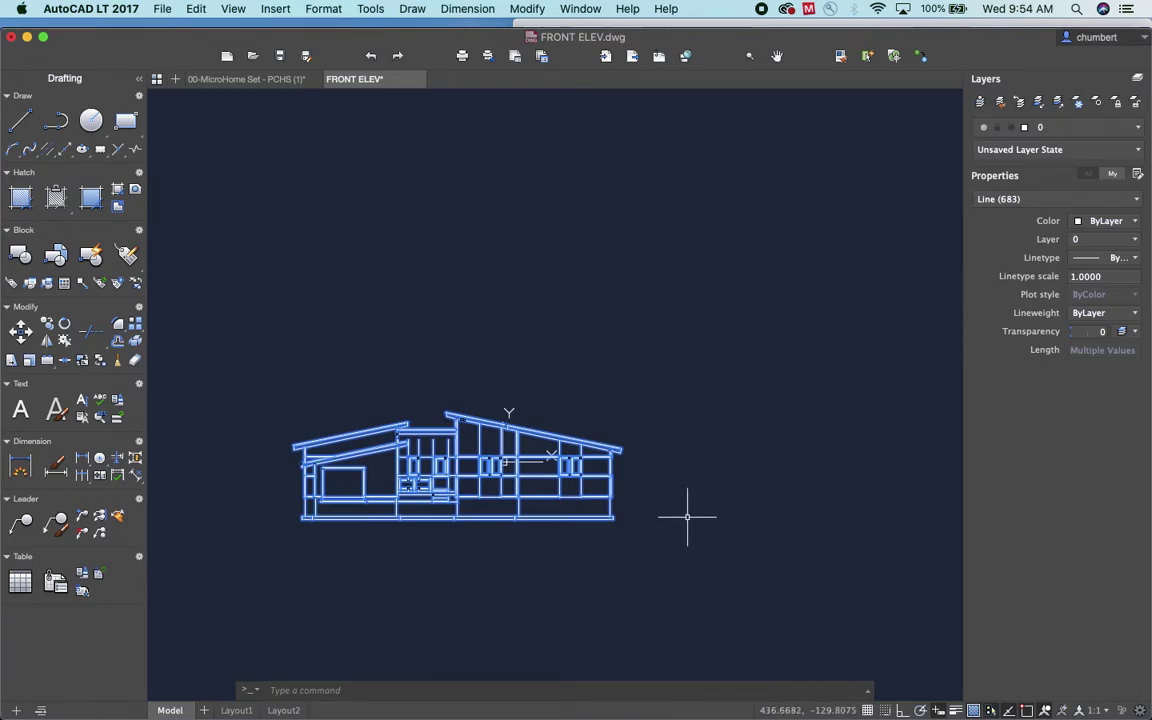
{"action": "left_click", "coordinate": [676, 425]}
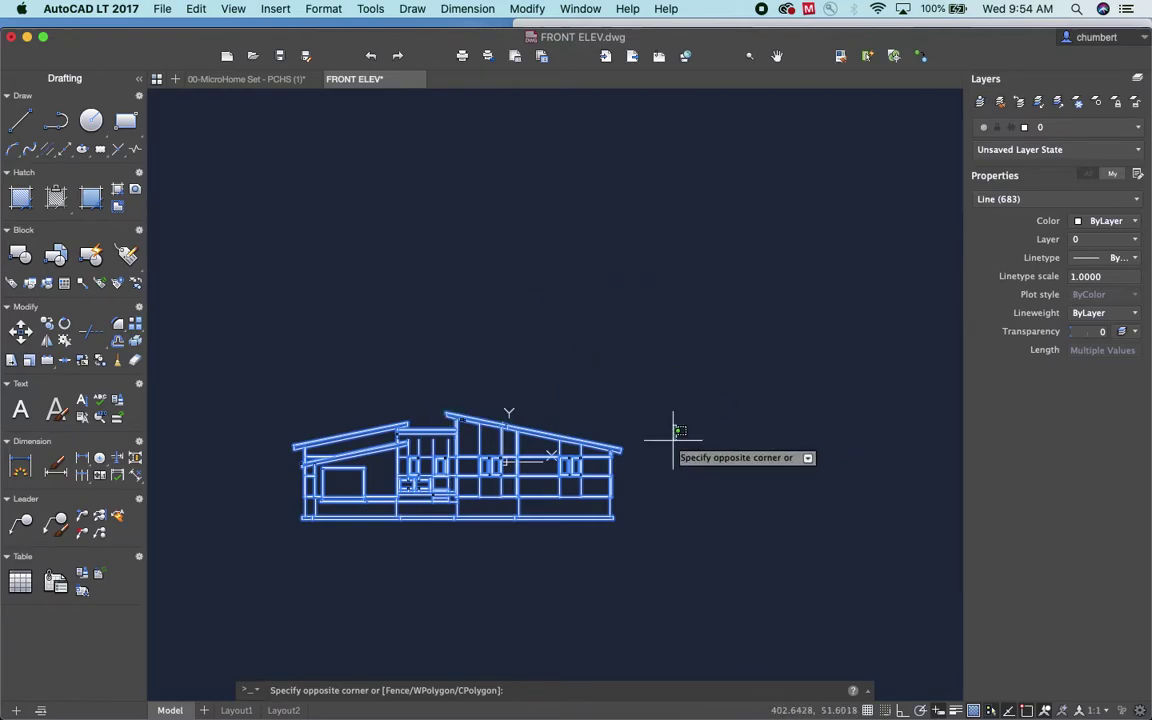
{"action": "left_click", "coordinate": [802, 517]}
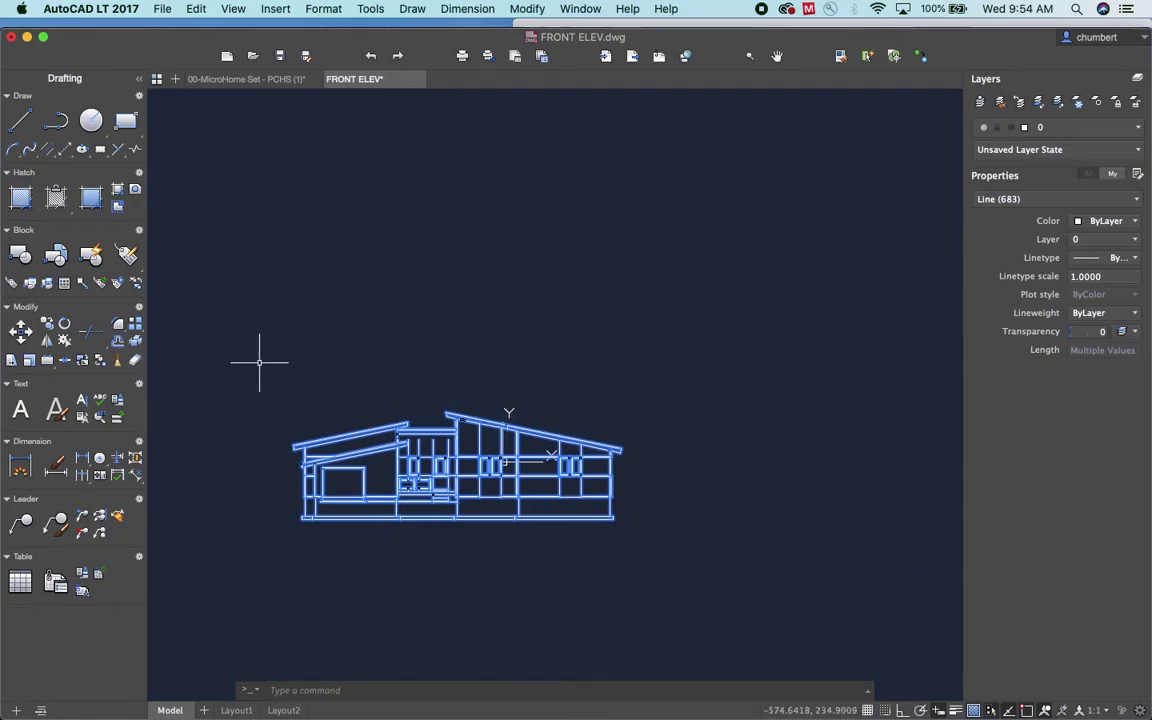
{"action": "mouse_move", "coordinate": [259, 362]}
{"action": "left_mouse_down"}
{"action": "mouse_move", "coordinate": [352, 398]}
{"action": "mouse_move", "coordinate": [380, 329]}
{"action": "mouse_move", "coordinate": [370, 337]}
{"action": "left_mouse_up"}
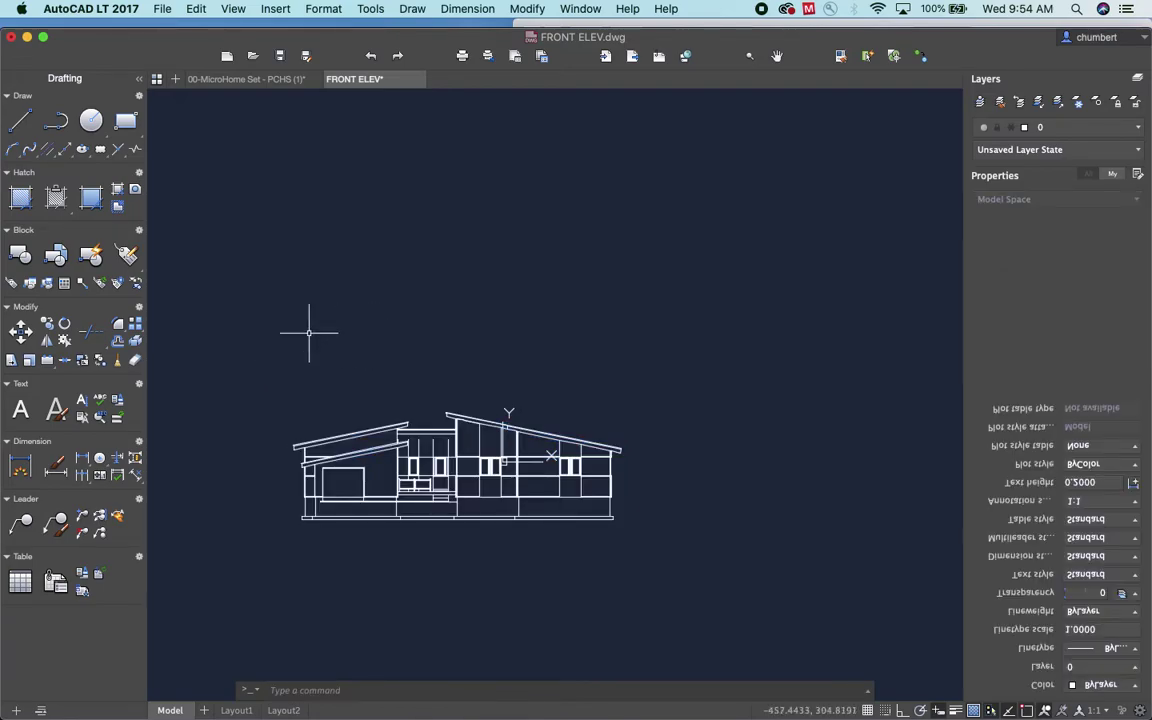
Select all the linework of the front elevation and copy it to the clipboard.
{"action": "left_click", "coordinate": [262, 340]}
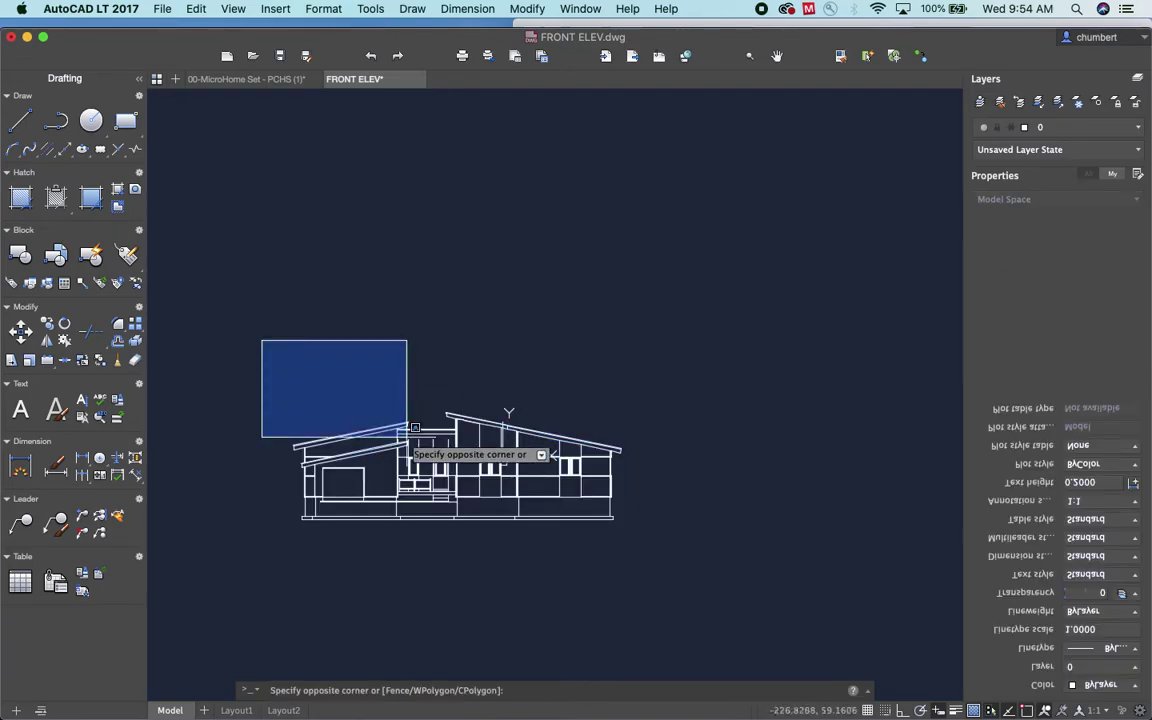
{"action": "left_click", "coordinate": [672, 565]}
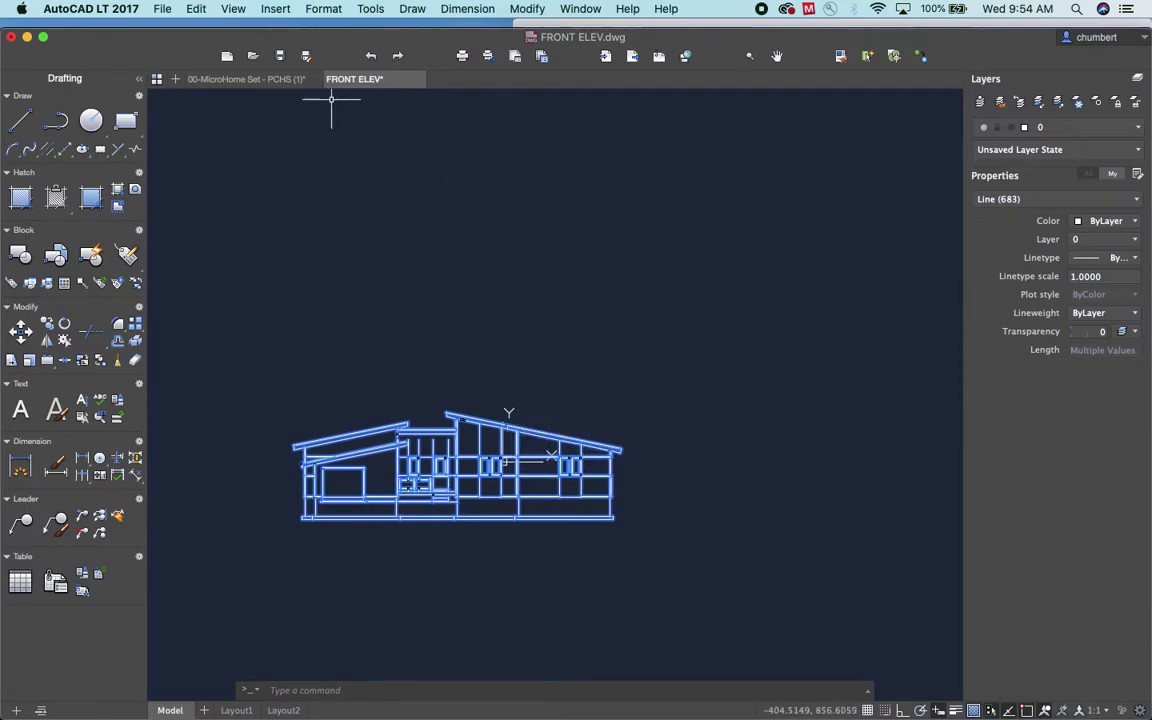
{"action": "left_click", "coordinate": [205, 9]}
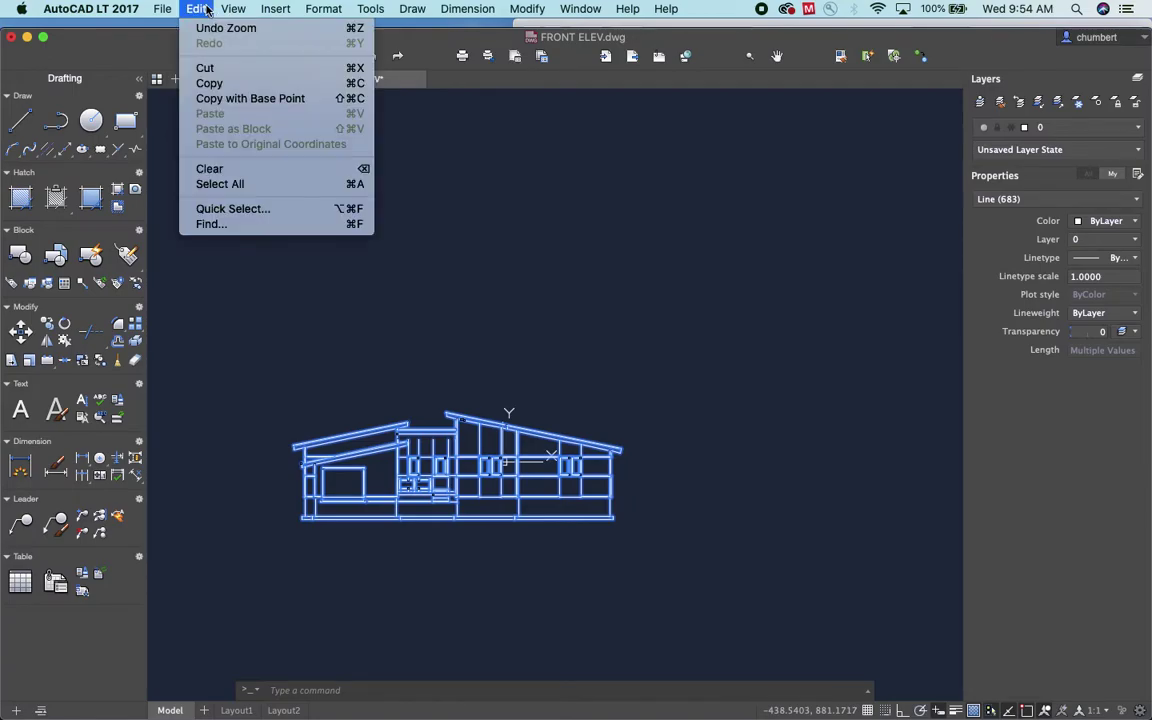
{"action": "left_click", "coordinate": [210, 84]}
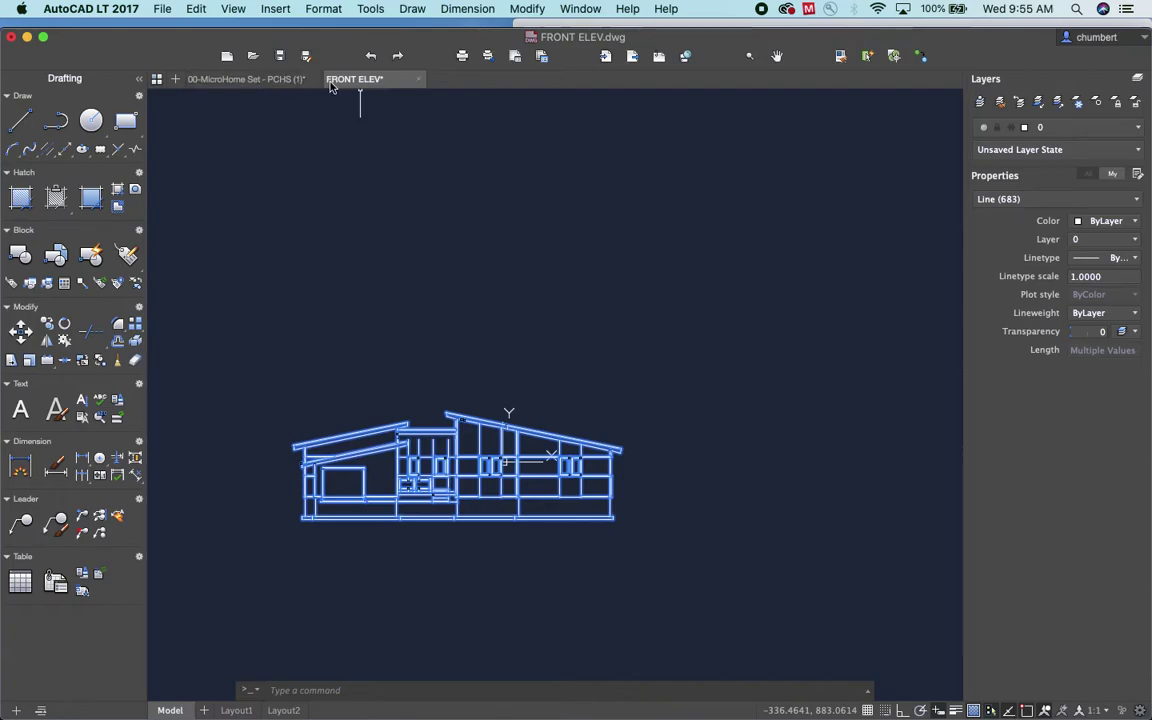
Paste the copied elevation into model space of 00-MicroHome Set - PCHS (1), in the empty area right of the site plan.
{"action": "left_click", "coordinate": [252, 78]}
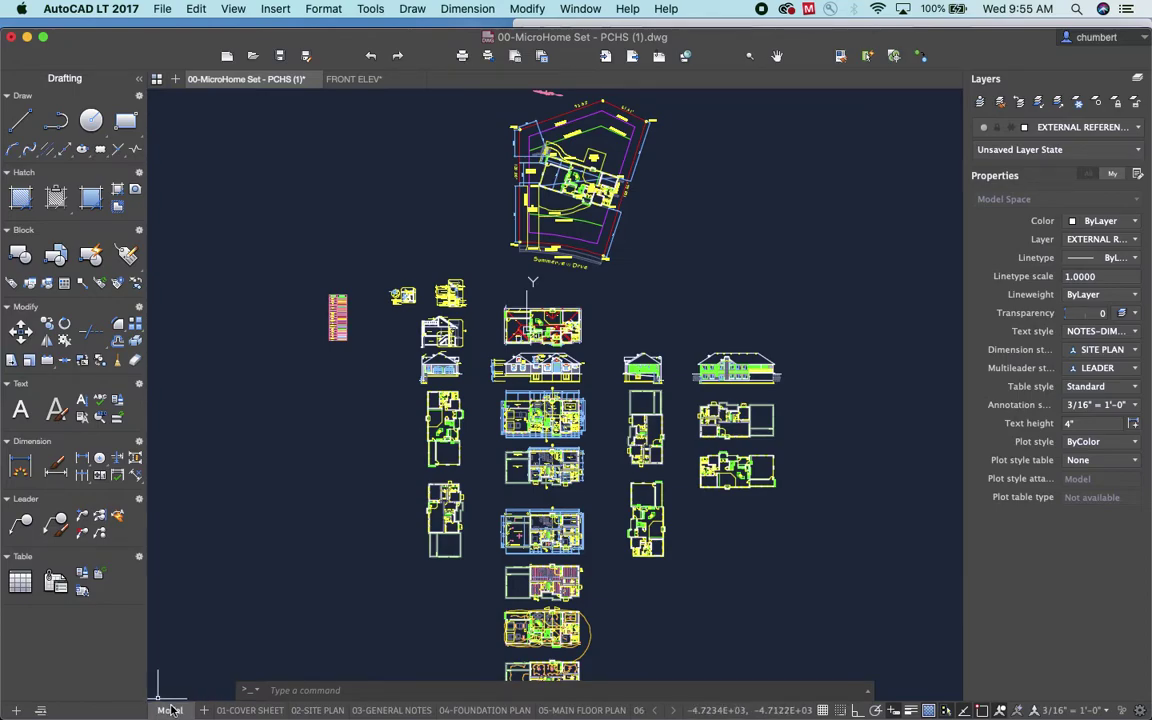
{"action": "key", "text": "super+v"}
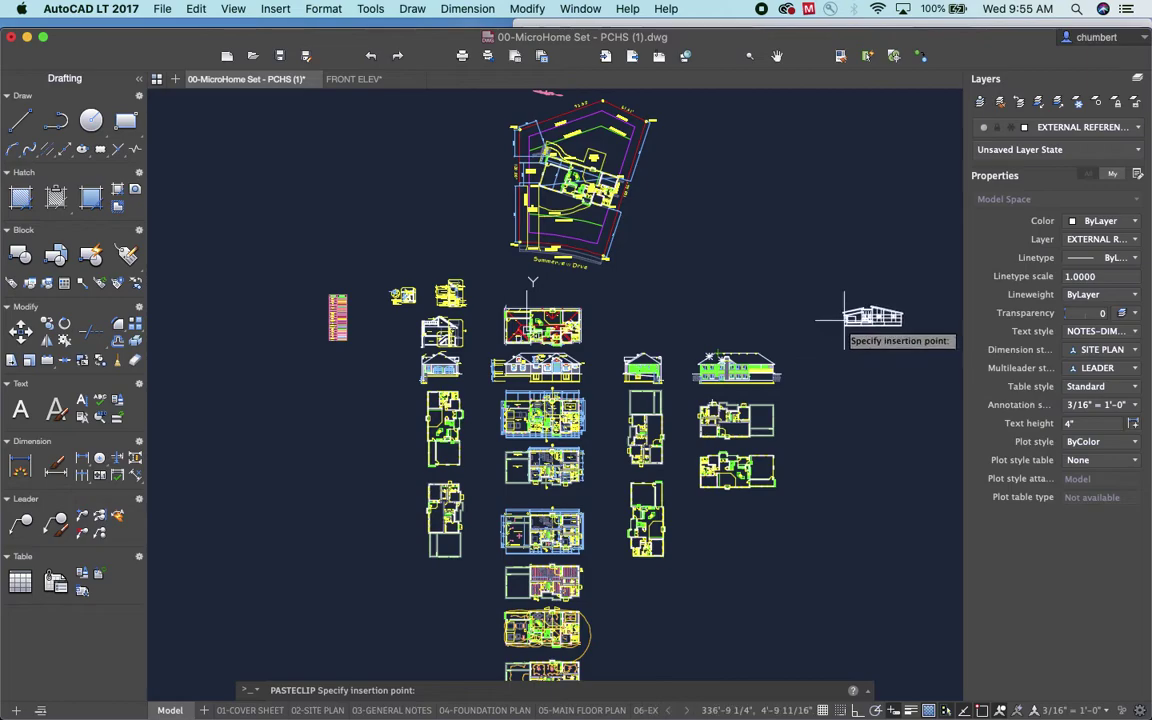
{"action": "left_click", "coordinate": [844, 276]}
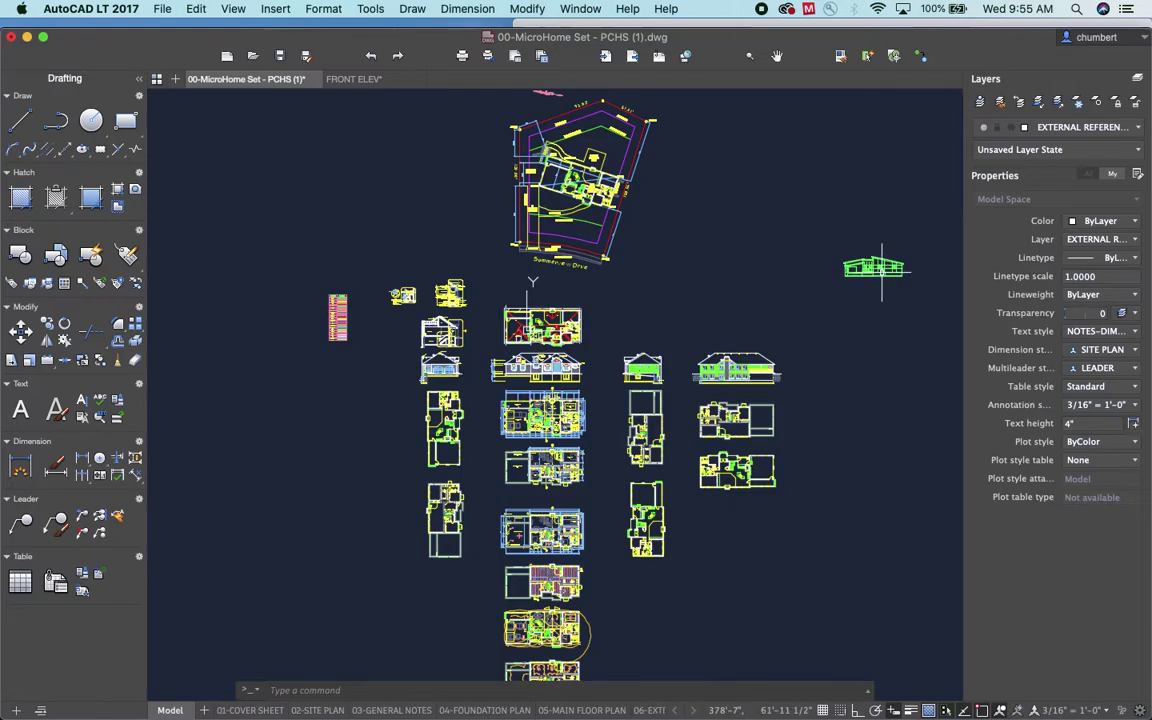
Check which layer a line of the pasted elevation is on and view the list of available layers.
{"action": "left_click", "coordinate": [881, 271]}
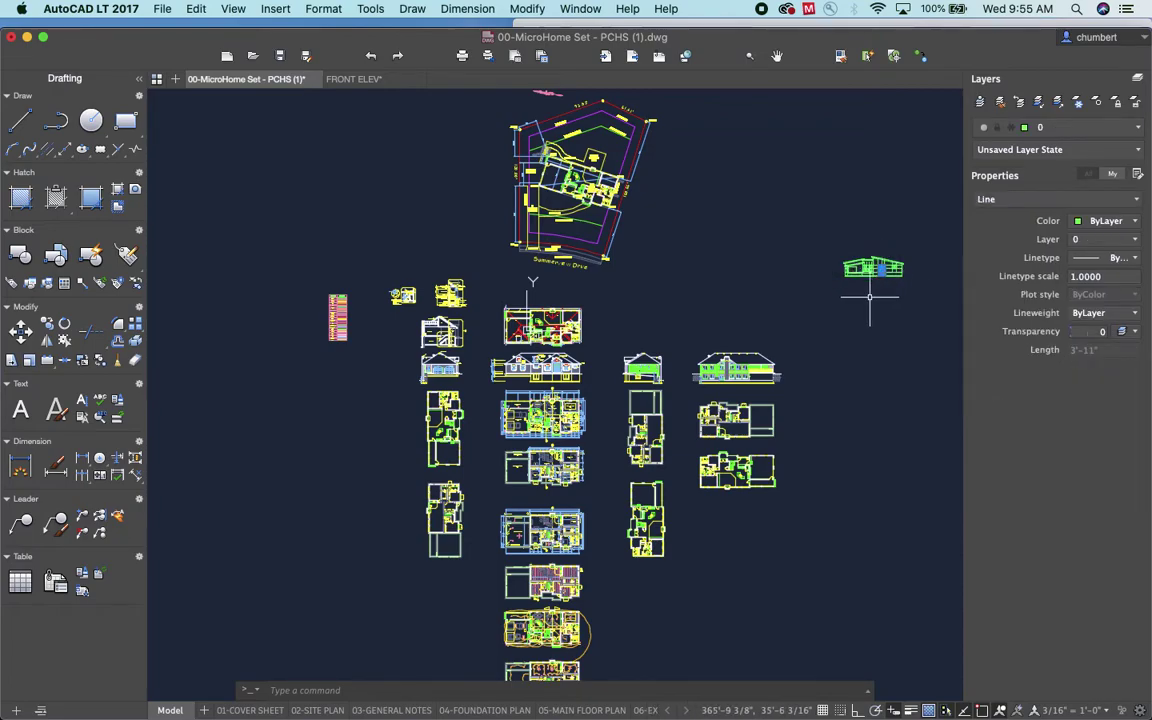
{"action": "left_click", "coordinate": [1053, 128]}
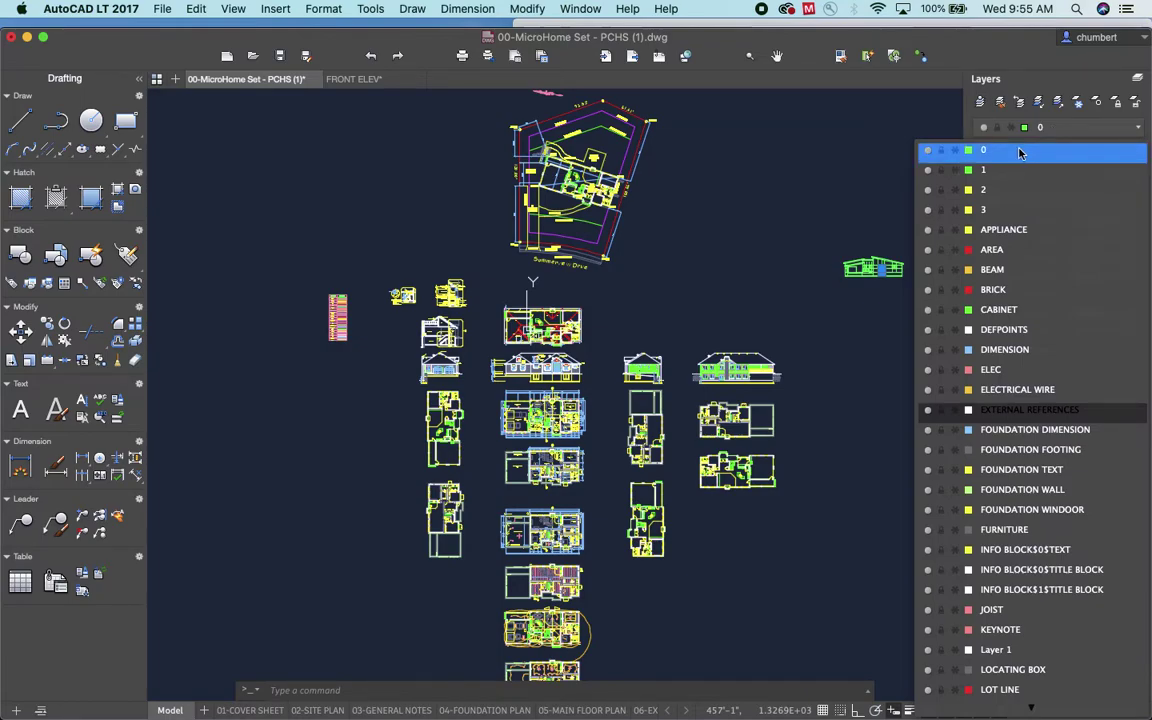
{"action": "left_click", "coordinate": [903, 338]}
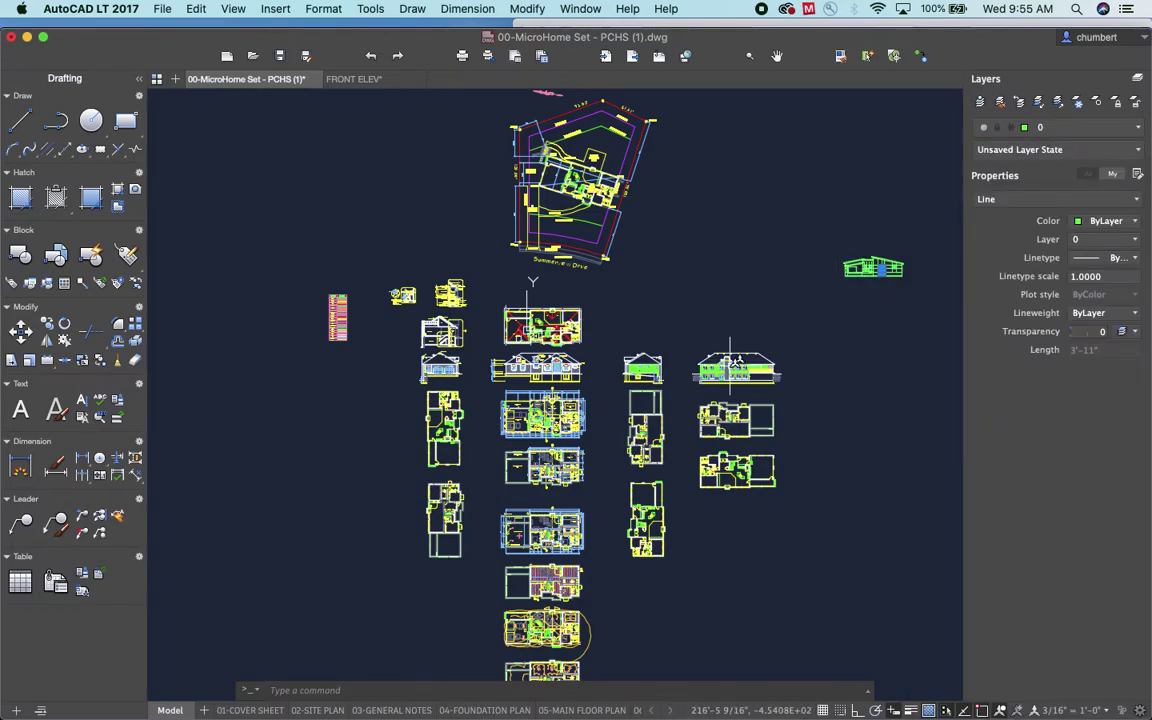
Check the layer of the sloping roof line on the template elevation with the stone chimney, and clear the selection.
{"action": "scroll", "coordinate": [728, 369], "scroll_direction": "up", "scroll_amount": 4}
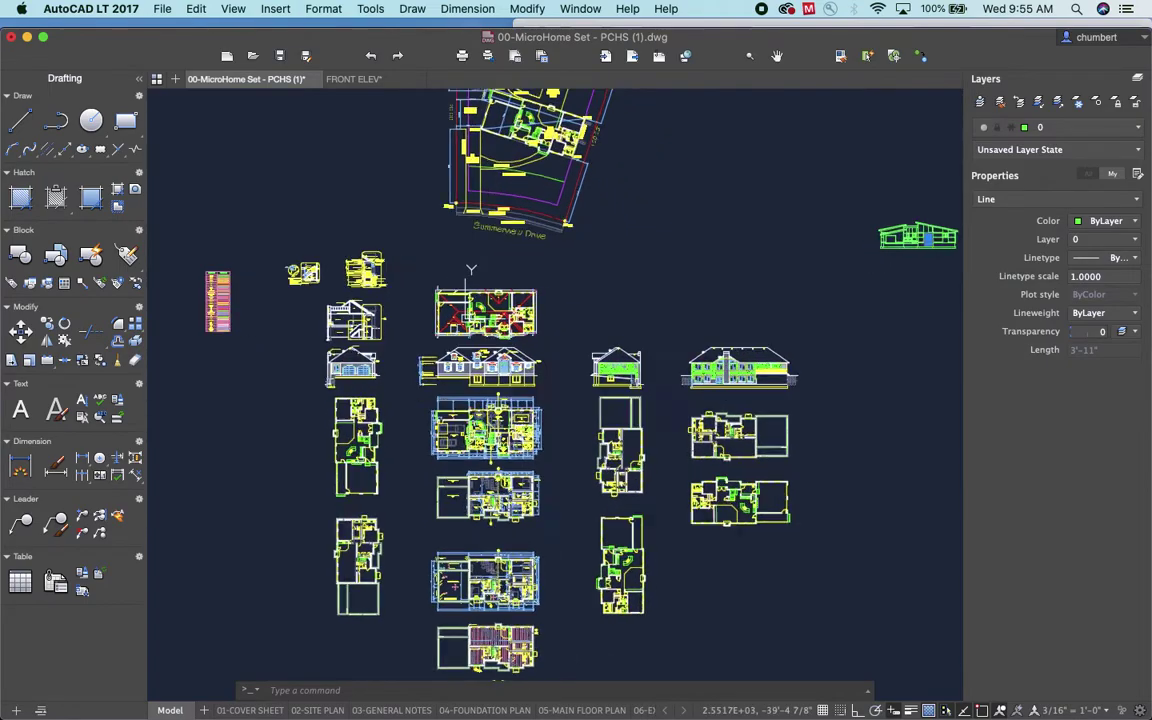
{"action": "scroll", "coordinate": [720, 357], "scroll_direction": "up", "scroll_amount": 8}
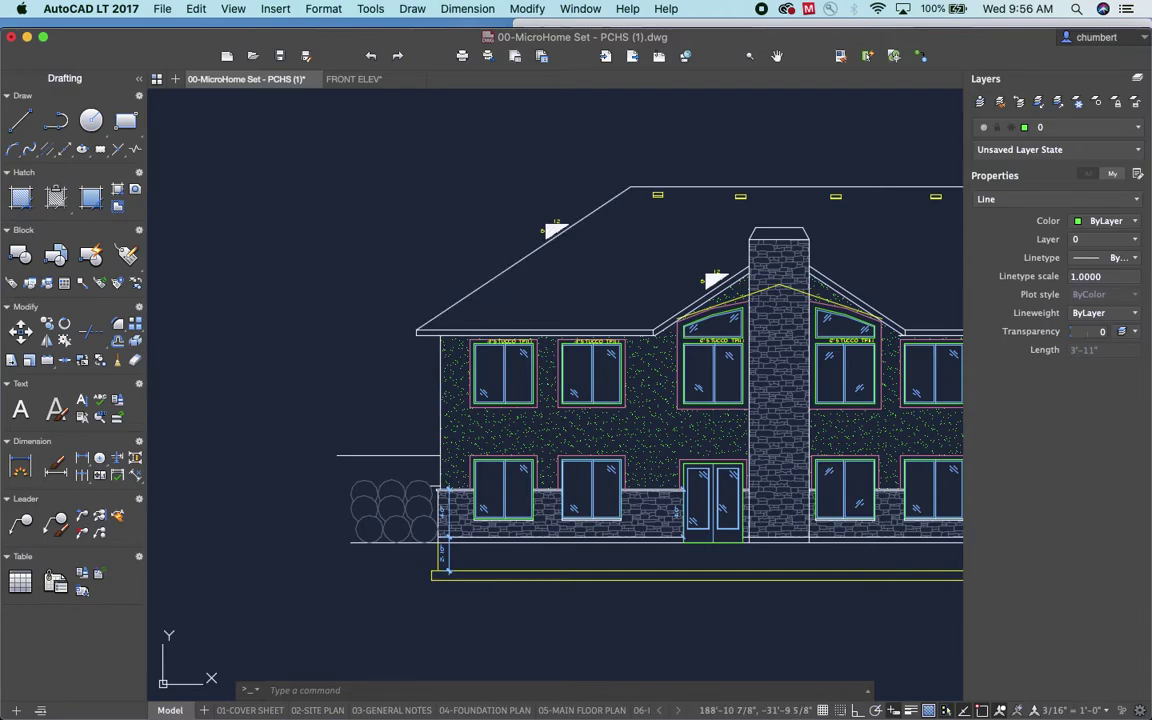
{"action": "left_click", "coordinate": [470, 294]}
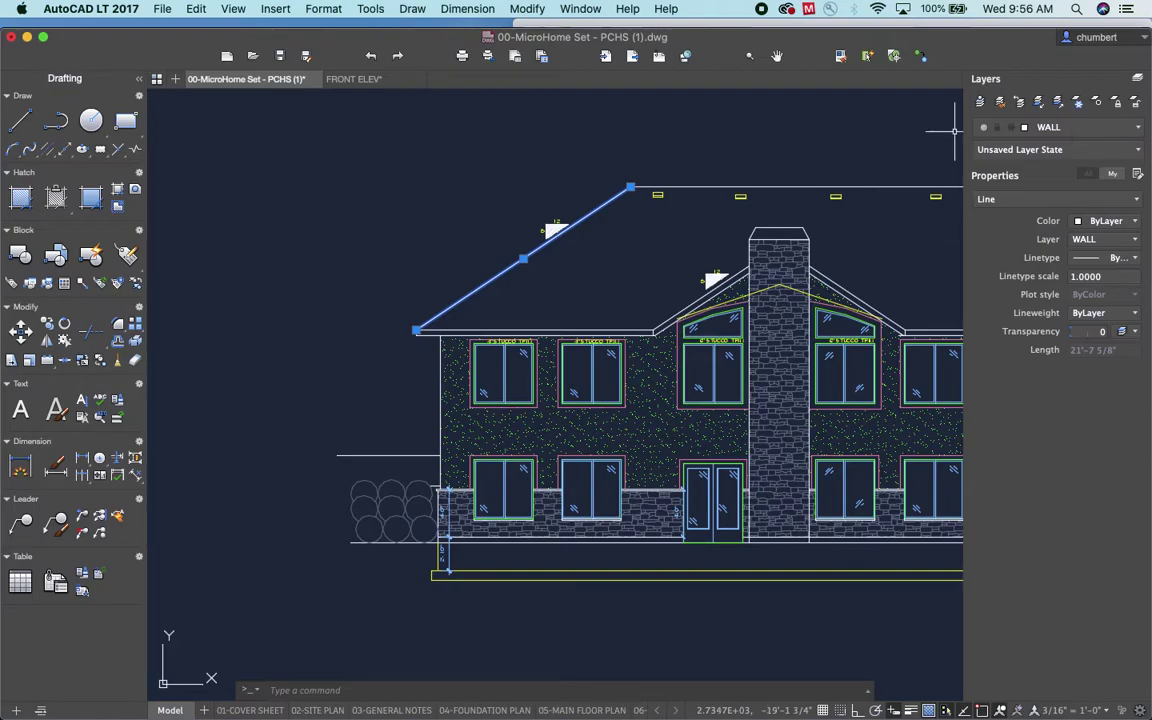
{"action": "left_click", "coordinate": [545, 119]}
{"action": "key", "text": "Escape"}
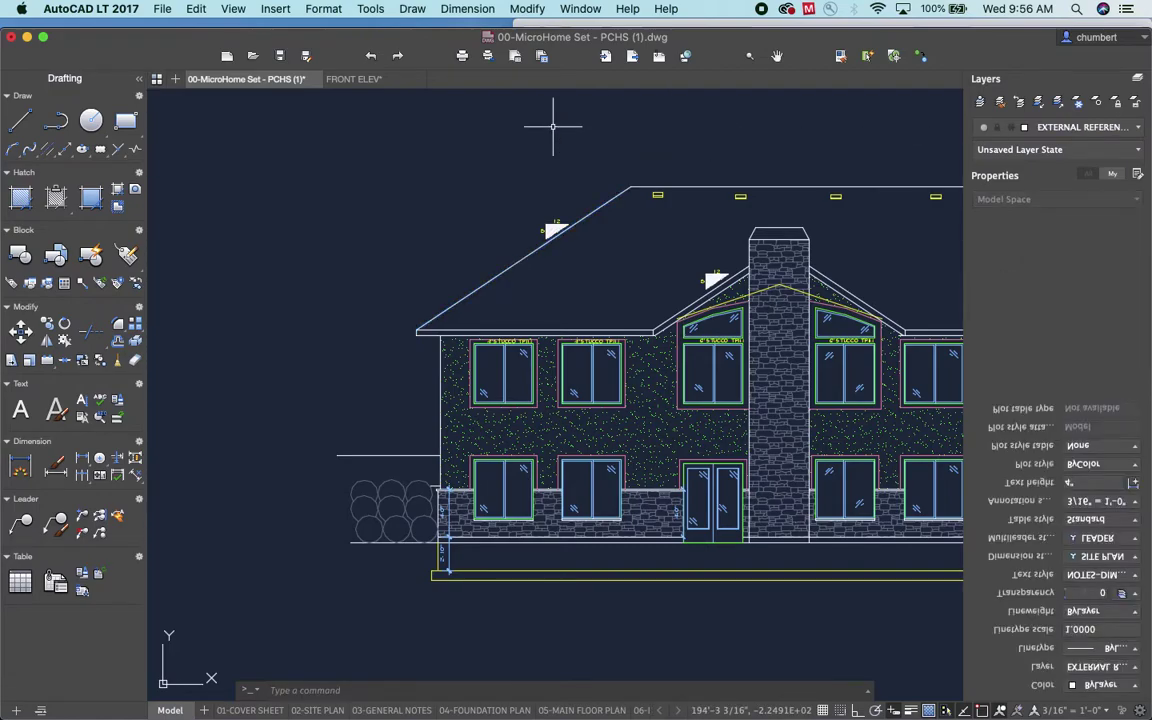
{"action": "scroll", "coordinate": [548, 126], "scroll_direction": "down", "scroll_amount": 5}
{"action": "scroll", "coordinate": [511, 210], "scroll_direction": "down", "scroll_amount": 4}
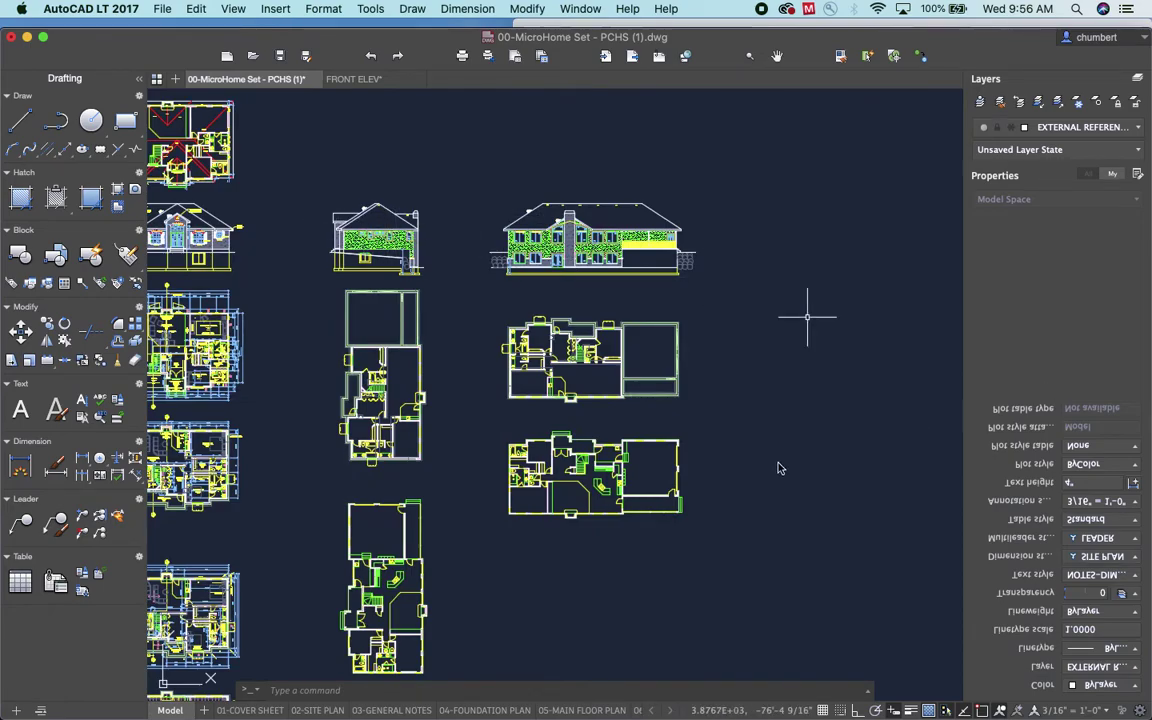
Move all lines of the pasted front elevation to the WALL layer and clear the selection.
{"action": "mouse_move", "coordinate": [805, 318]}
{"action": "middle_mouse_down"}
{"action": "mouse_move", "coordinate": [636, 457]}
{"action": "mouse_move", "coordinate": [596, 464]}
{"action": "middle_mouse_up"}
{"action": "left_click", "coordinate": [604, 103]}
{"action": "left_click", "coordinate": [810, 217]}
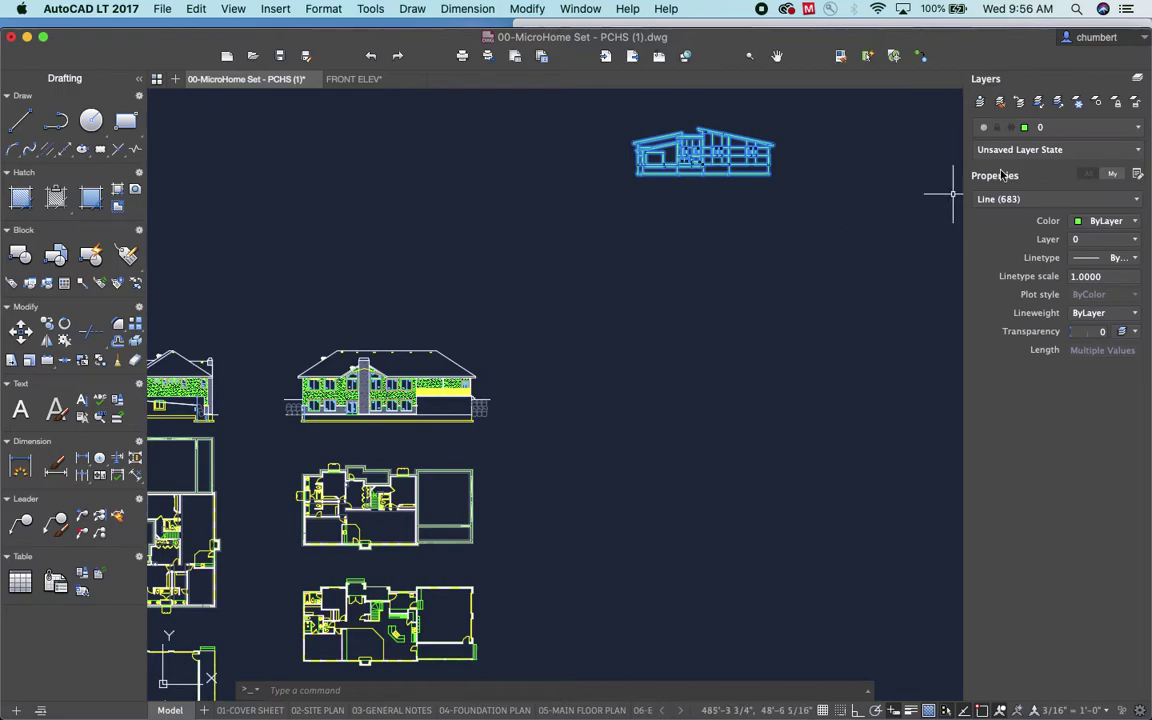
{"action": "left_click", "coordinate": [1139, 128]}
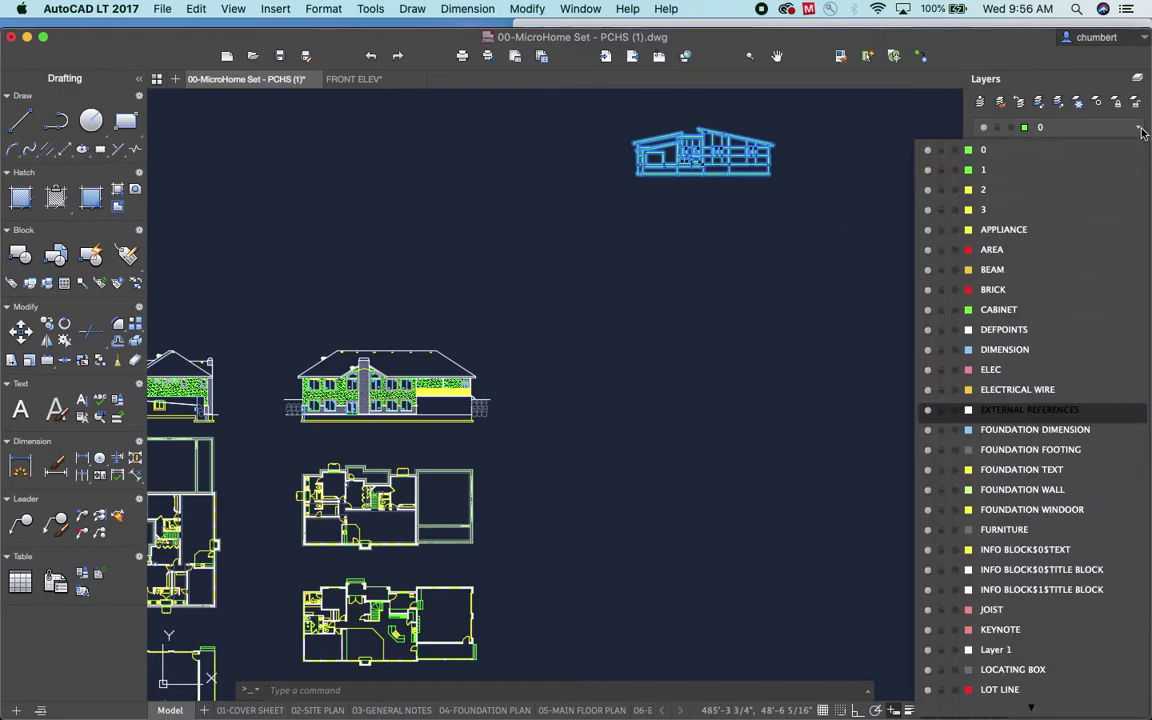
{"action": "scroll", "coordinate": [1040, 410], "scroll_direction": "down", "scroll_amount": 10}
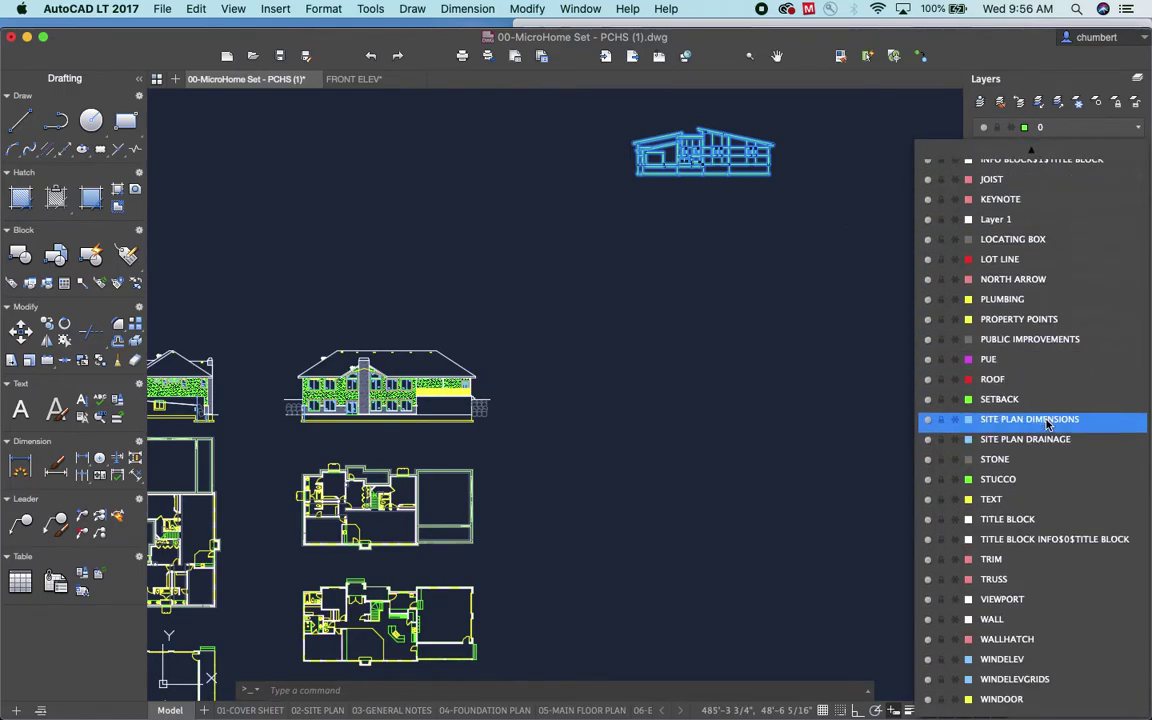
{"action": "left_click", "coordinate": [1022, 622]}
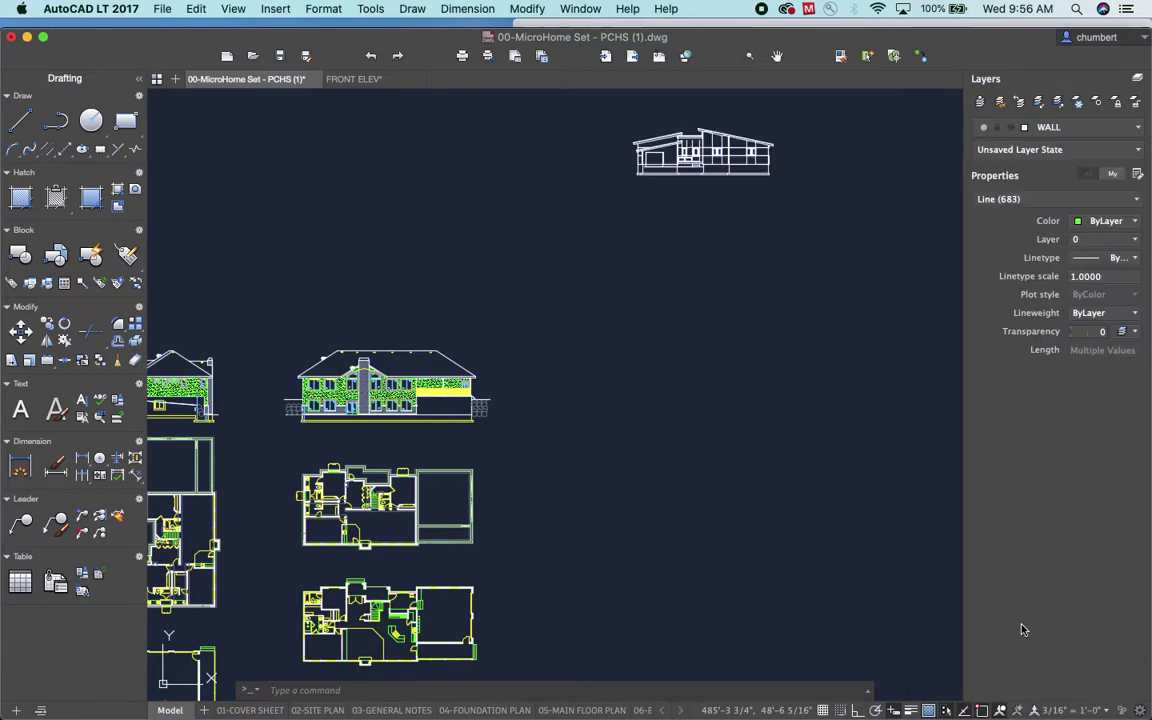
{"action": "left_click", "coordinate": [828, 199]}
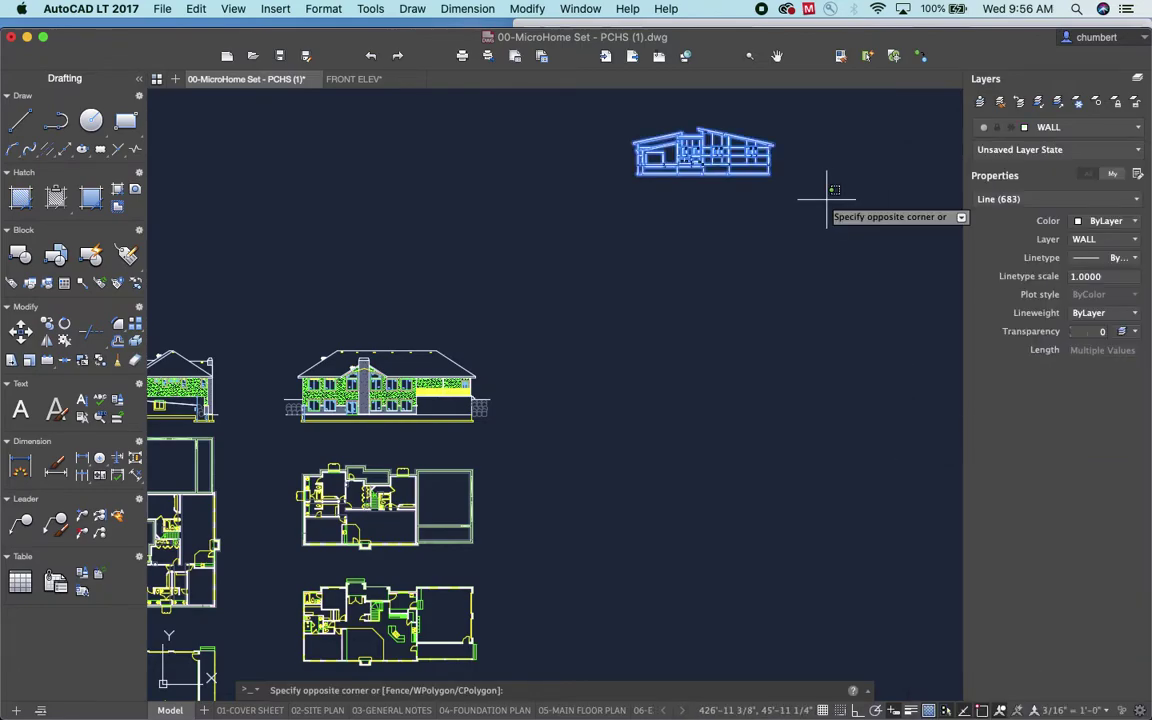
{"action": "key", "text": "Escape"}
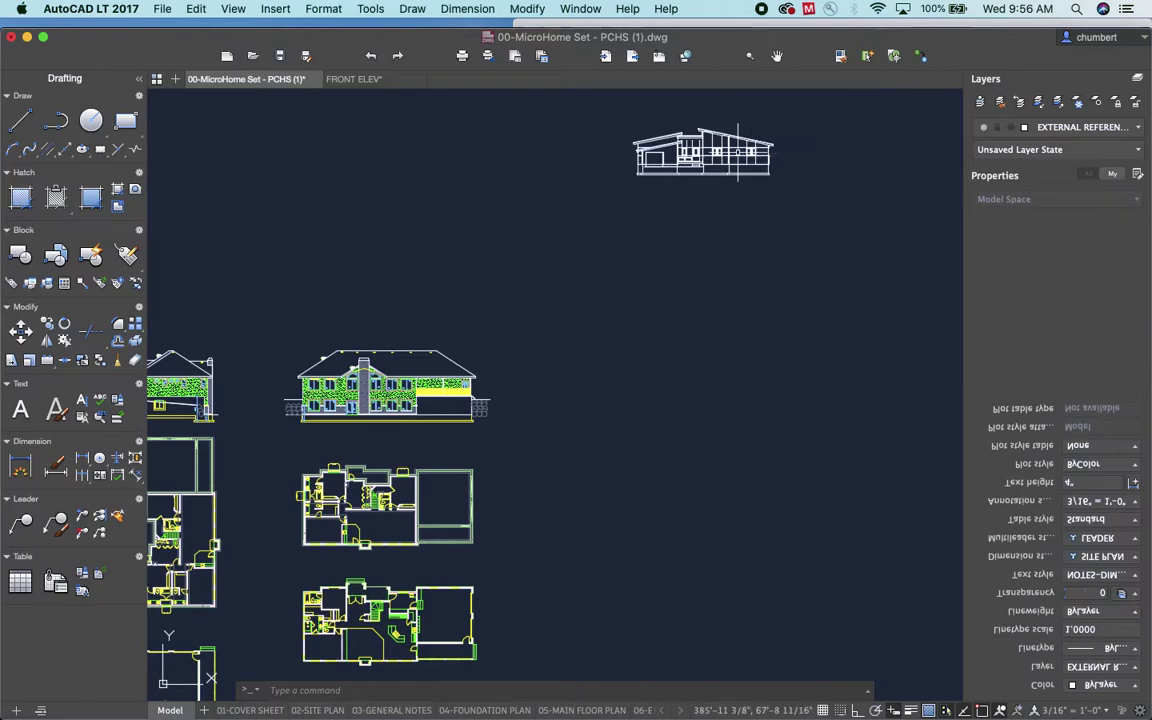
Check the layers of a window's outer trim, frame and inner sash lines on the template elevation with the stone chimney.
{"action": "scroll", "coordinate": [392, 370], "scroll_direction": "up", "scroll_amount": 4}
{"action": "scroll", "coordinate": [437, 417], "scroll_direction": "up", "scroll_amount": 5}
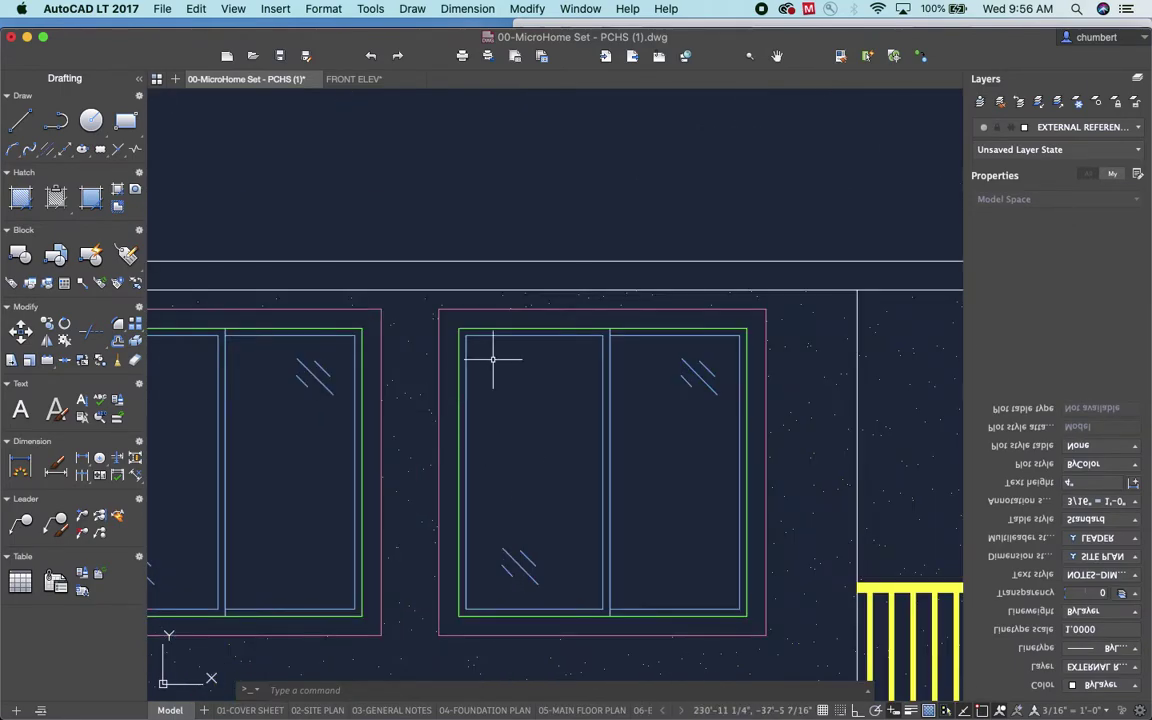
{"action": "left_click", "coordinate": [497, 309]}
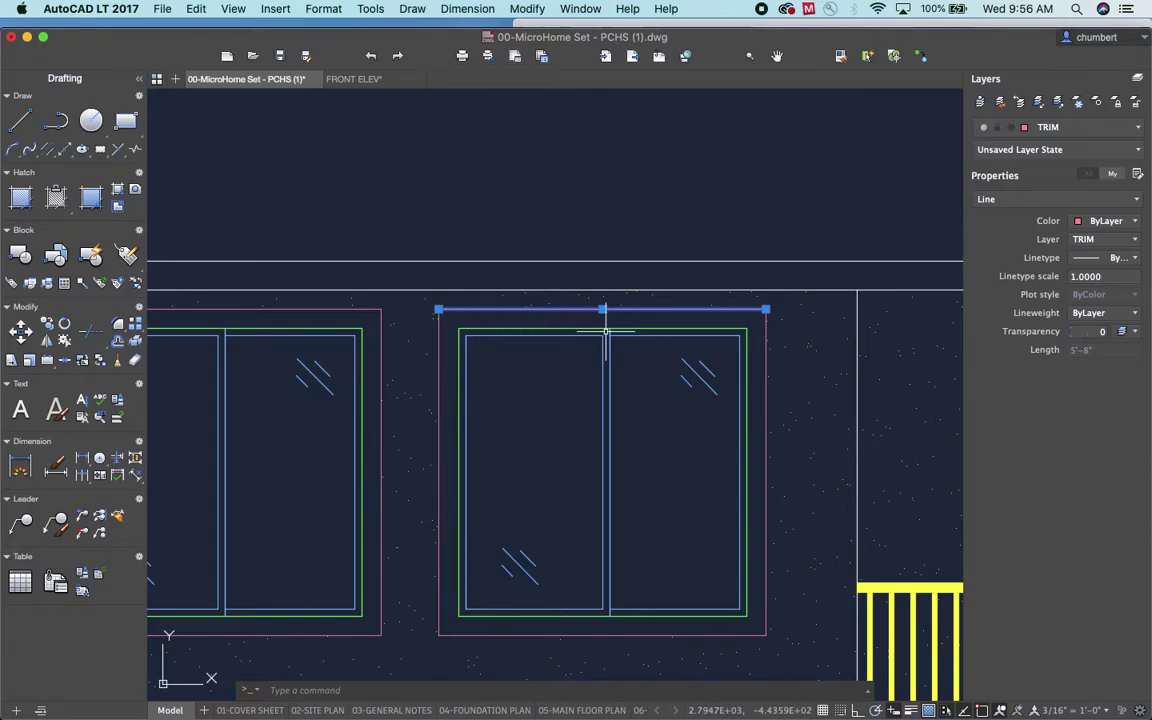
{"action": "left_click", "coordinate": [746, 373]}
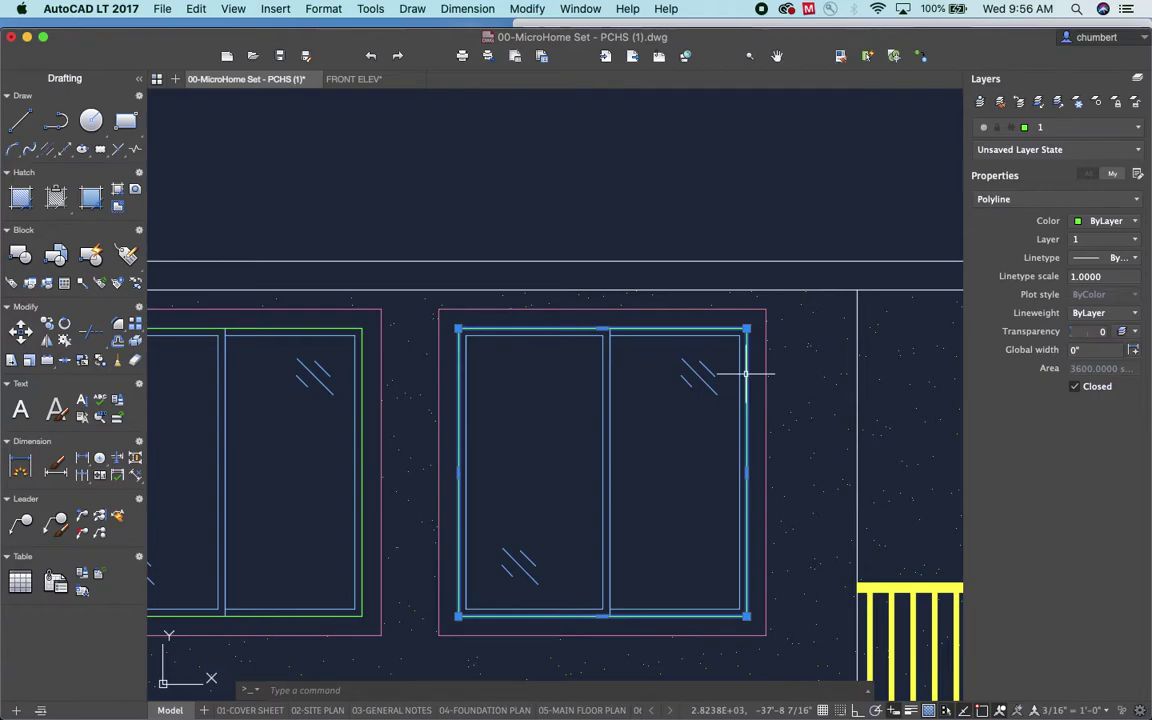
{"action": "key", "text": "Escape"}
{"action": "left_click", "coordinate": [739, 380]}
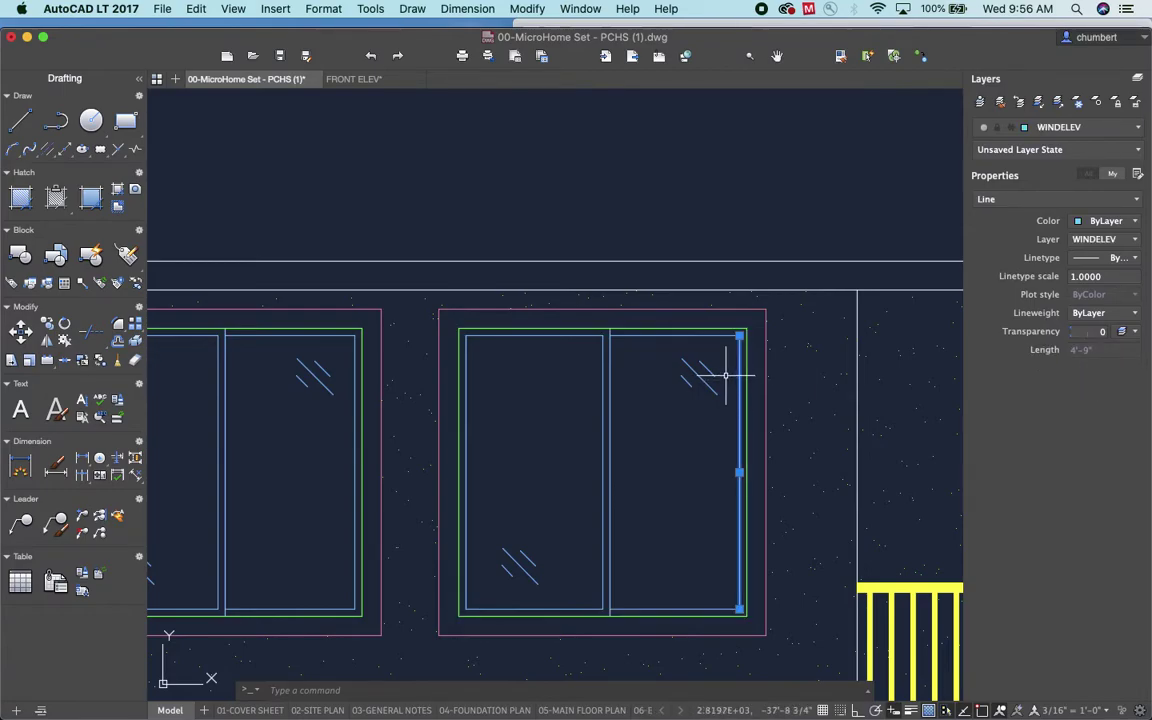
{"action": "scroll", "coordinate": [783, 348], "scroll_direction": "down", "scroll_amount": 10}
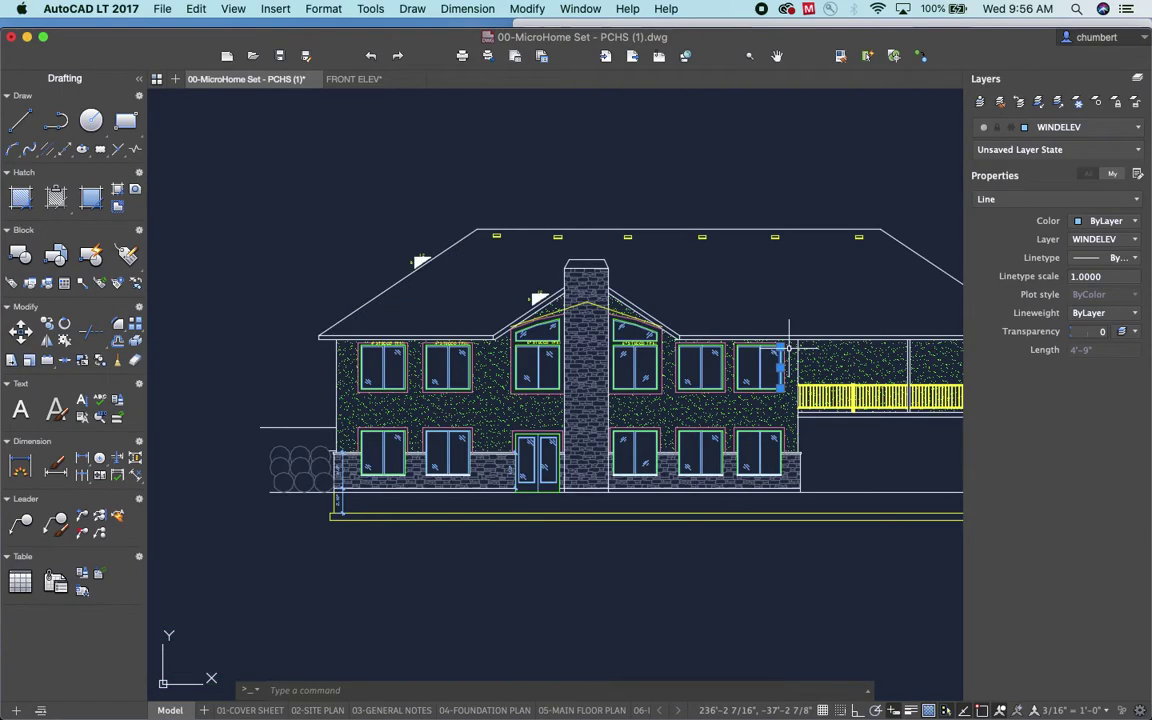
{"action": "middle_click_drag", "start_coordinate": [922, 280], "coordinate": [737, 266]}
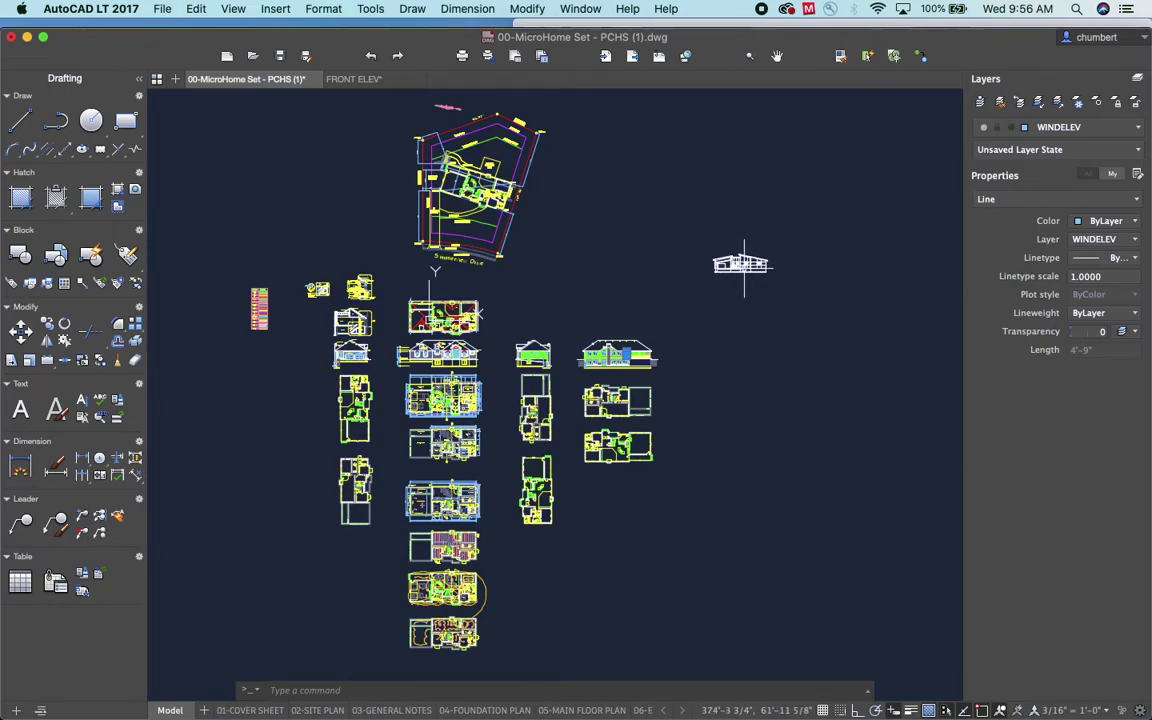
Switch to SketchUp and frame the whole rear side of the house in the straight-on standard Front view.
{"action": "key", "text": "ctrl+Right"}
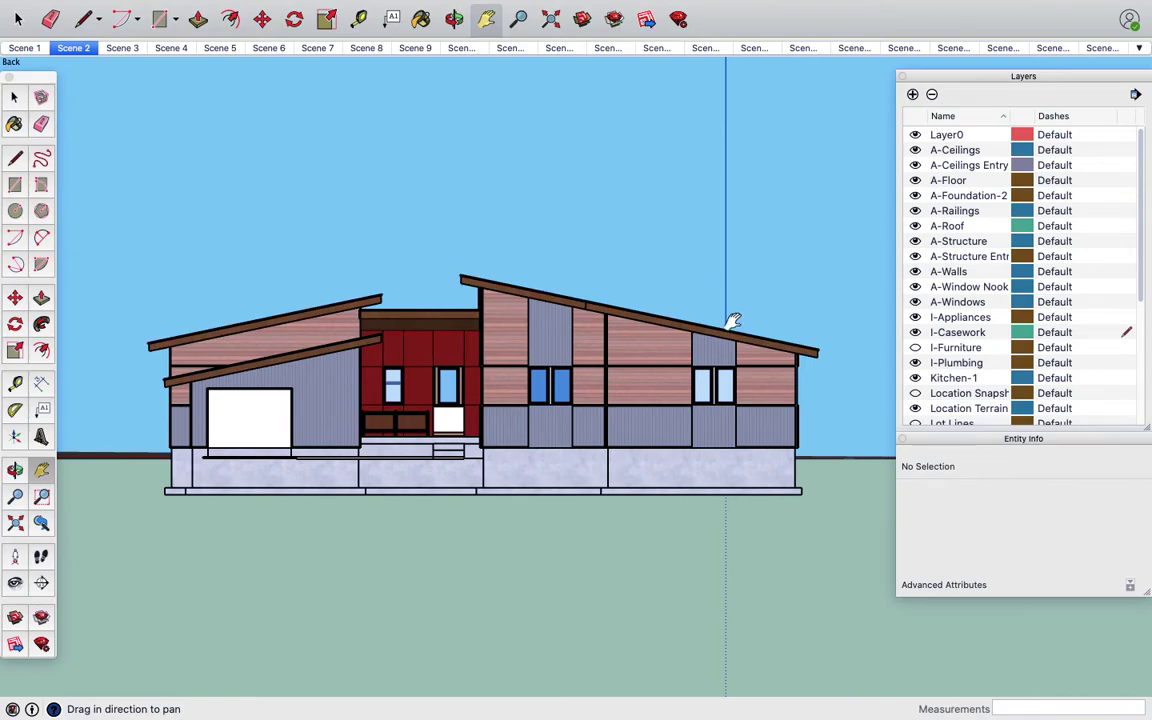
{"action": "key", "text": "super+3"}
{"action": "key", "text": "o"}
{"action": "left_click_drag", "start_coordinate": [638, 347], "coordinate": [541, 362]}
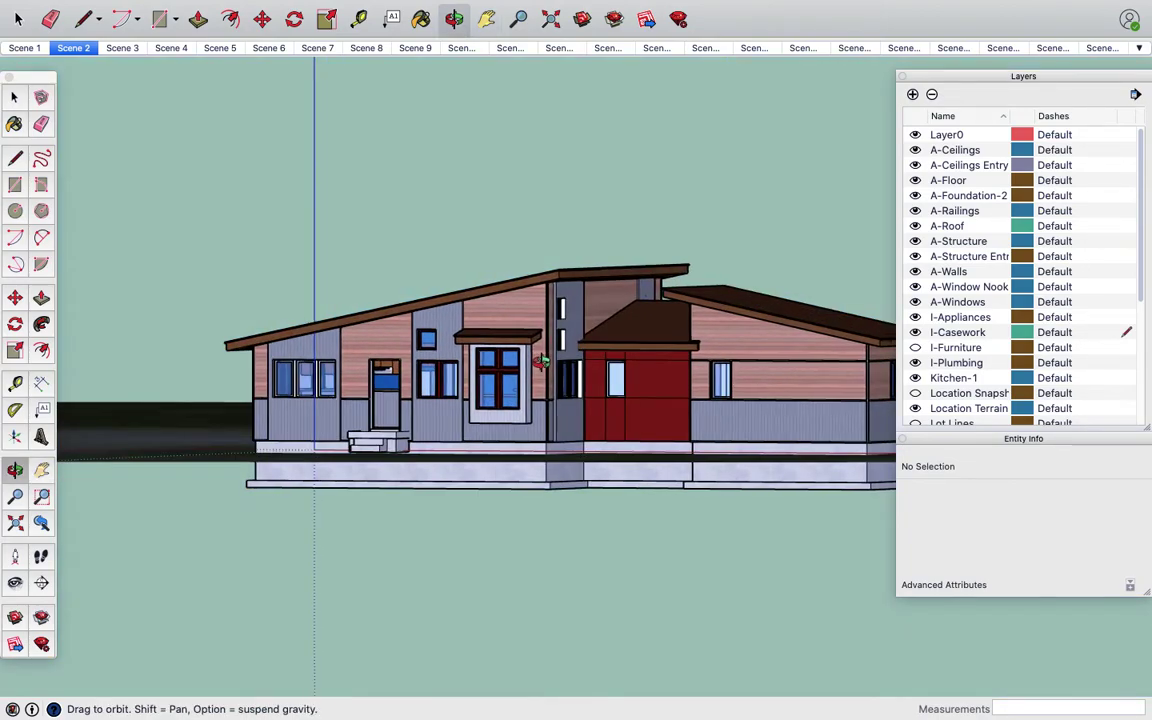
{"action": "key", "text": "h"}
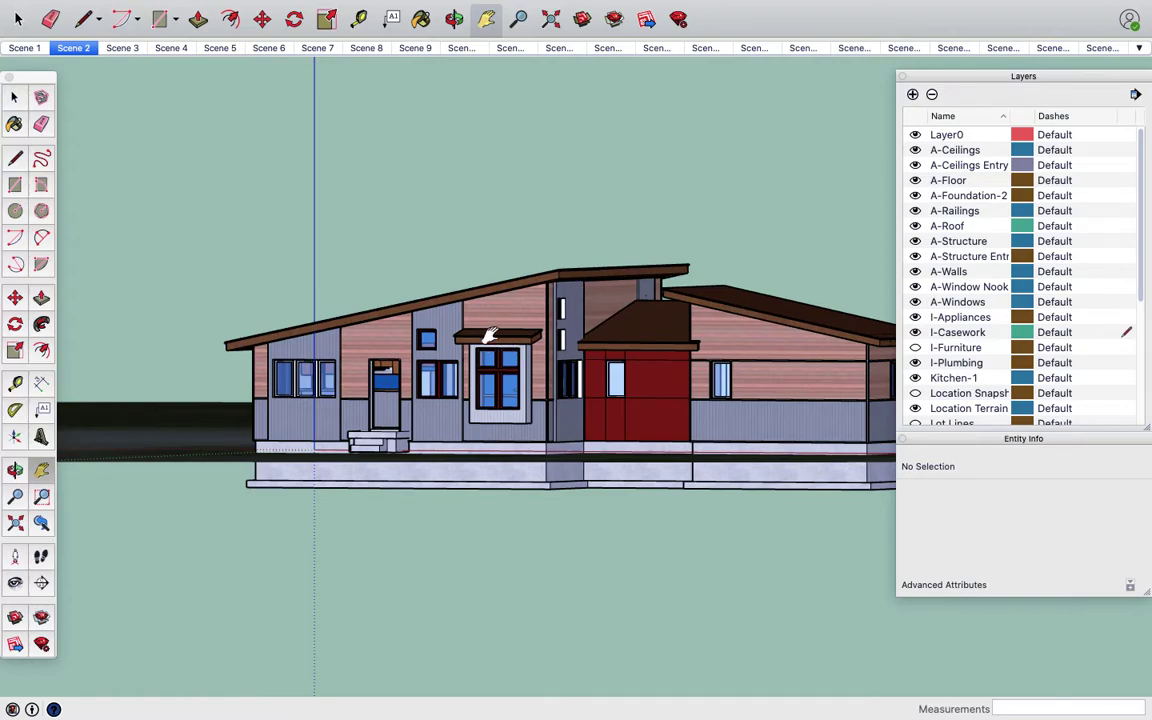
{"action": "key", "text": "super+3"}
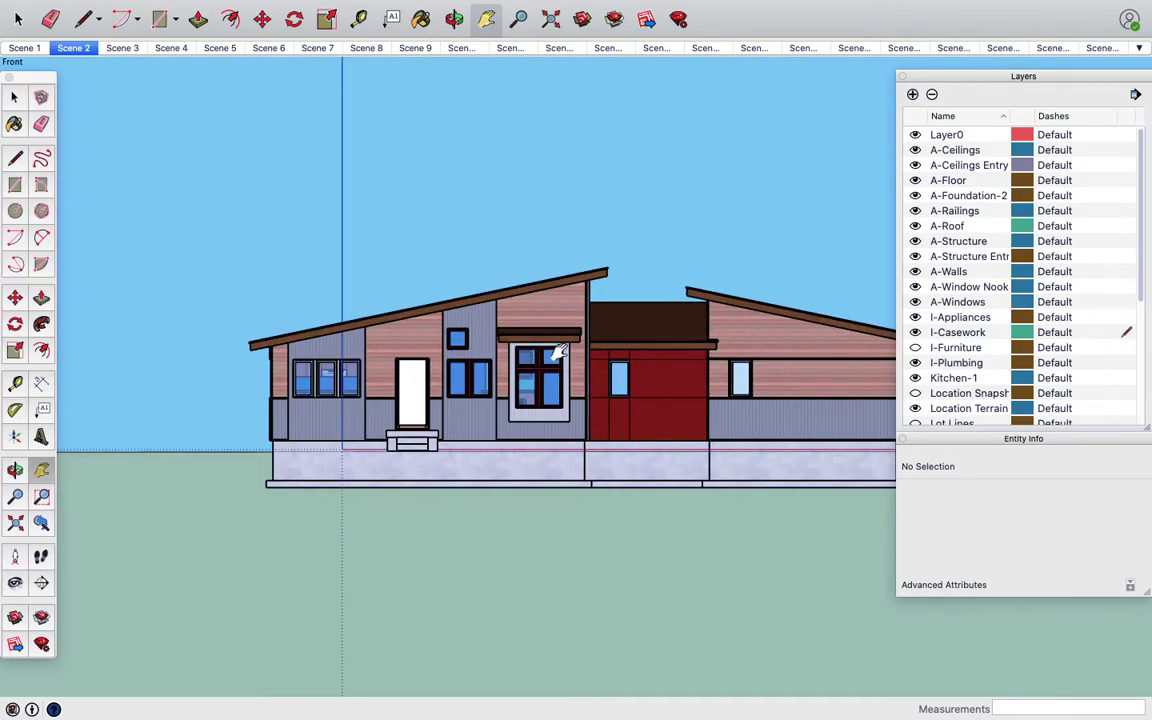
{"action": "left_click_drag", "start_coordinate": [611, 328], "coordinate": [500, 360]}
{"action": "left_click", "coordinate": [453, 19]}
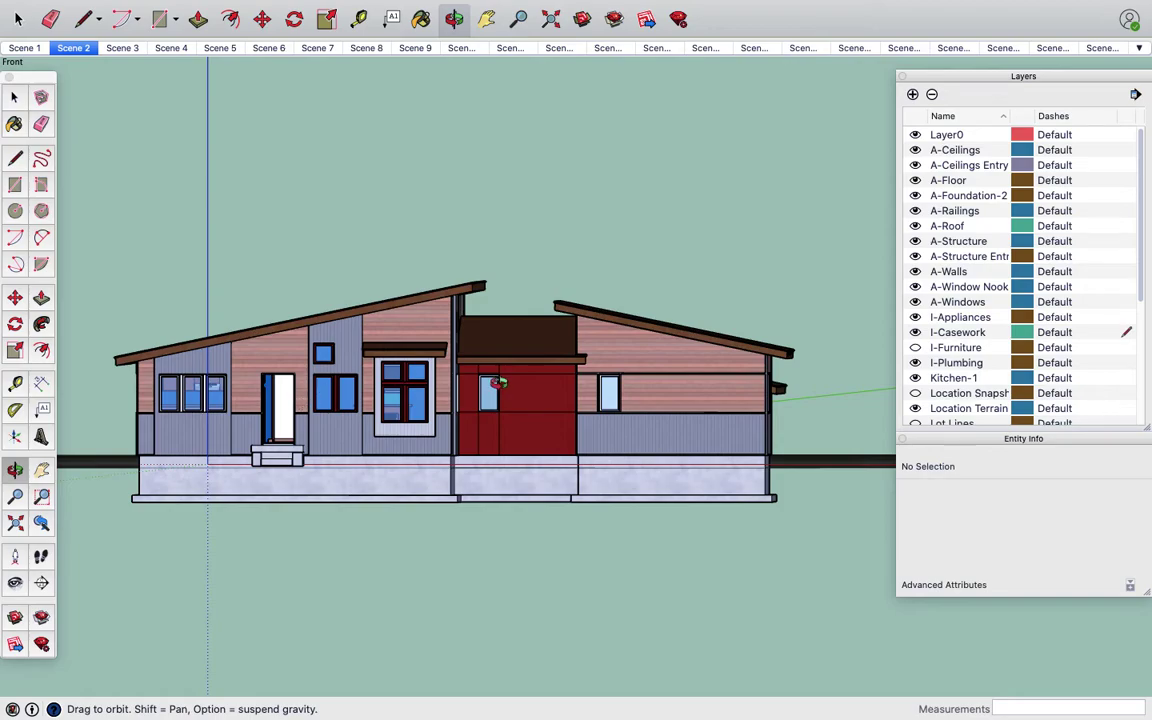
{"action": "left_click_drag", "start_coordinate": [497, 383], "coordinate": [497, 387]}
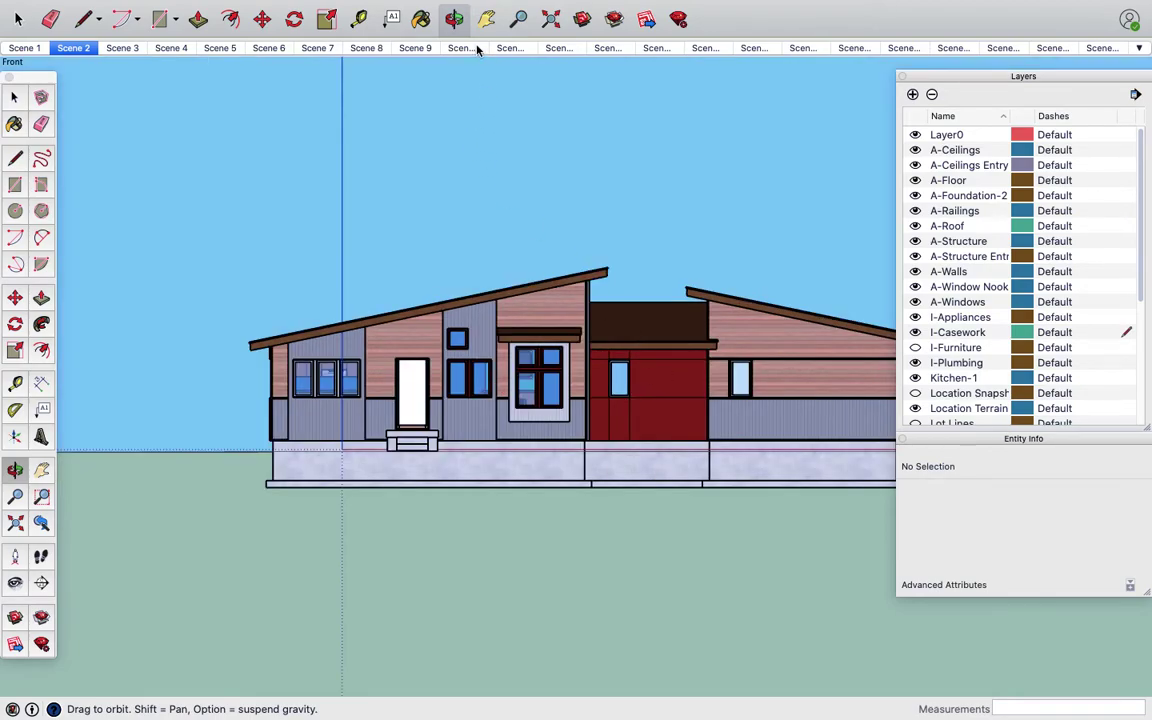
{"action": "left_click", "coordinate": [487, 20]}
{"action": "left_click_drag", "start_coordinate": [669, 391], "coordinate": [591, 393]}
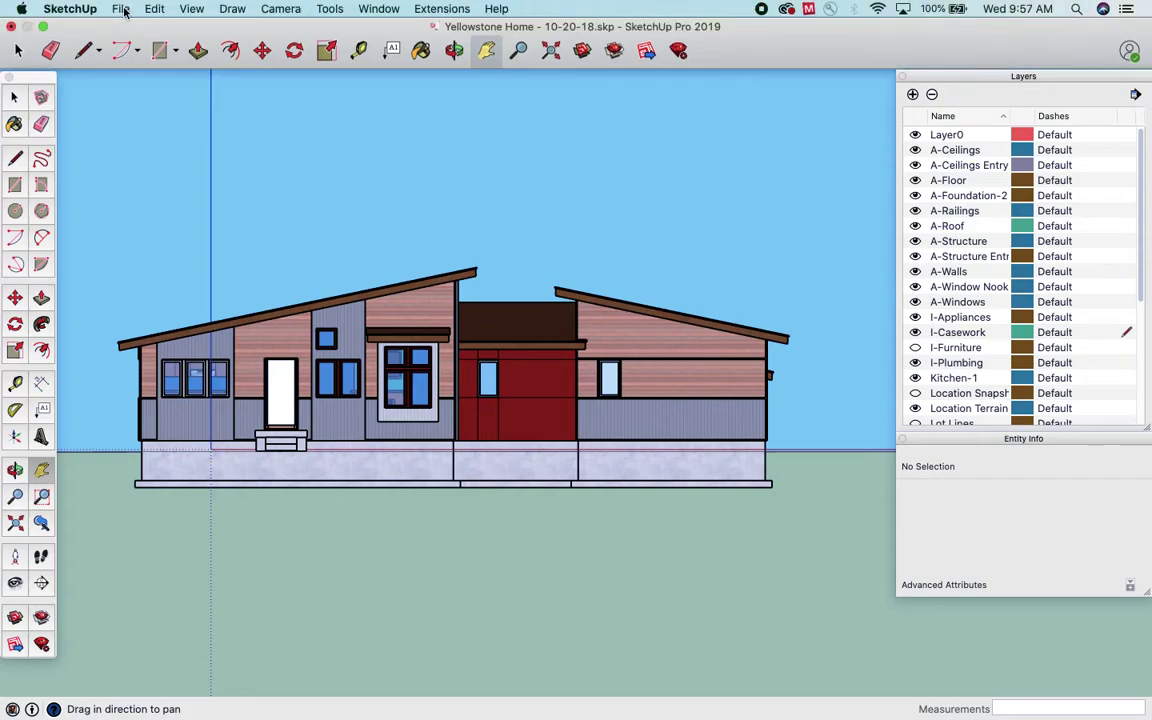
Export the view as a 2D graphic in AutoCAD DWG format to the Desktop, named REAR ELEV.
{"action": "left_click", "coordinate": [124, 11]}
{"action": "mouse_move", "coordinate": [150, 254]}
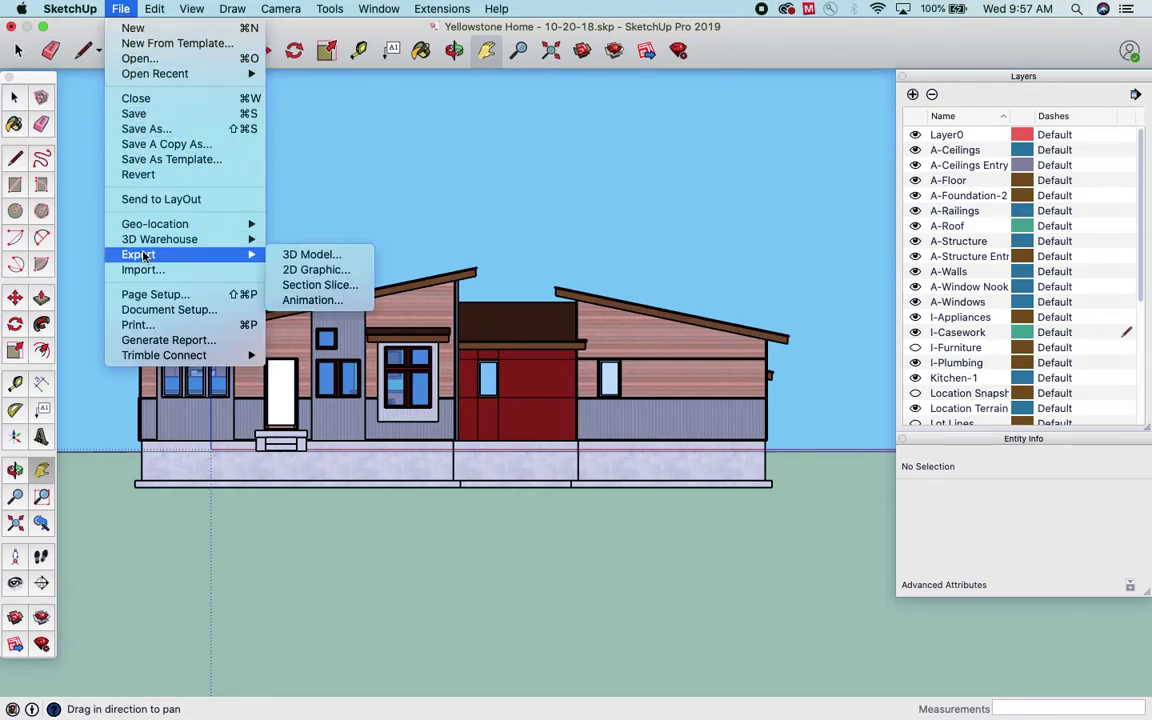
{"action": "left_click", "coordinate": [312, 270]}
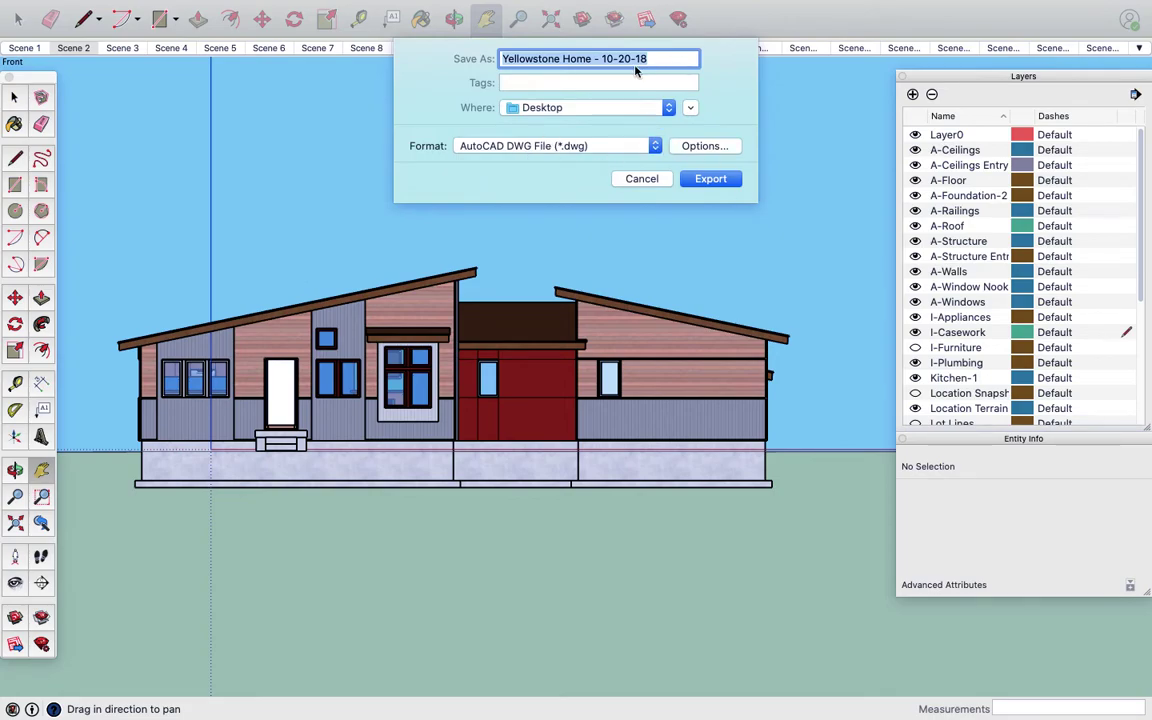
{"action": "type", "text": "REAR ELEV"}
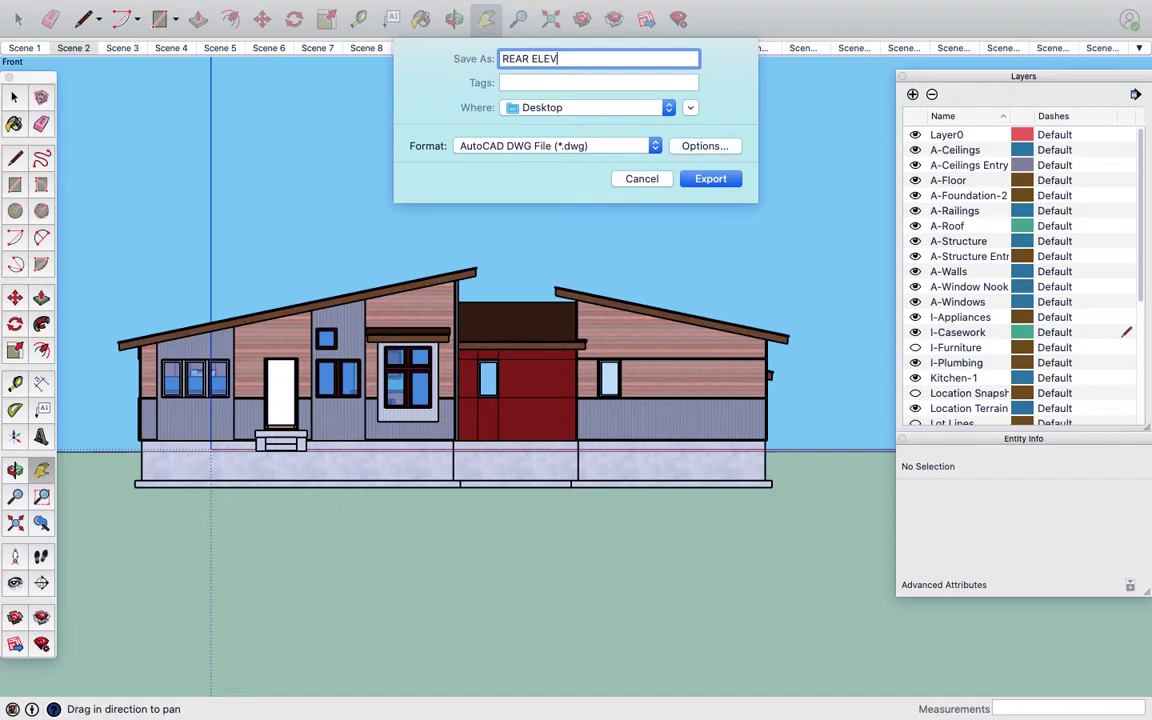
{"action": "left_click", "coordinate": [712, 179]}
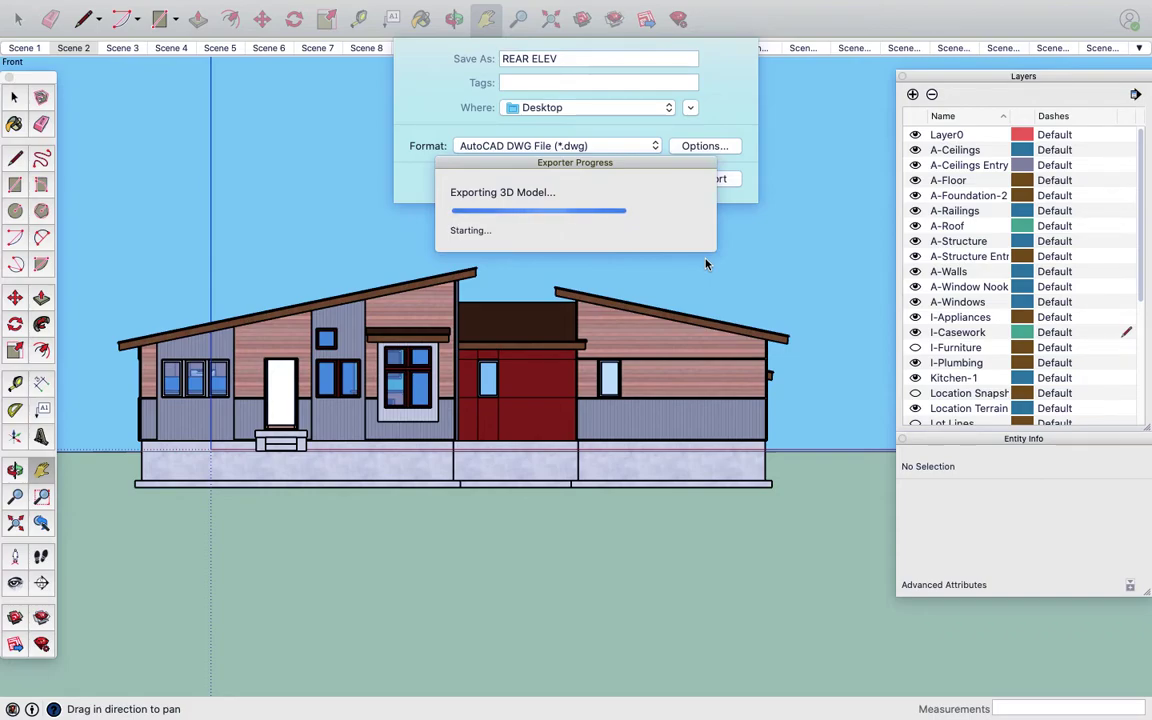
{"action": "left_click", "coordinate": [696, 249]}
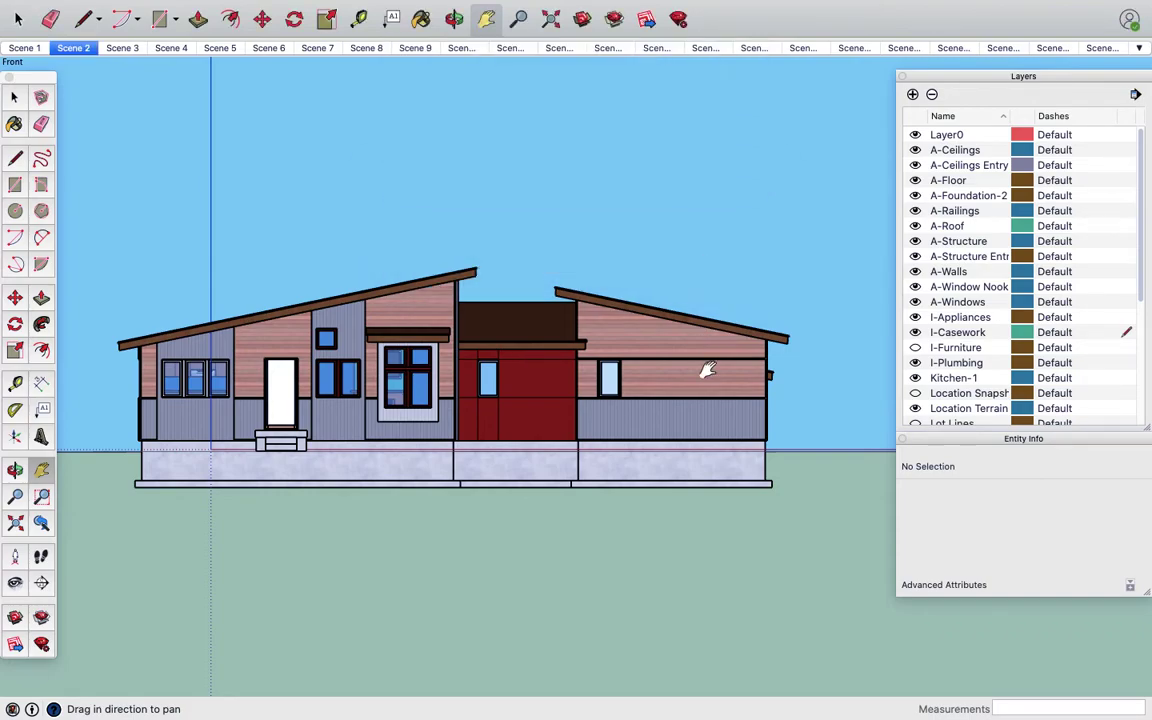
Switch to AutoCAD and open REAR ELEV.dwg from the Desktop.
{"action": "key", "text": "ctrl+Left"}
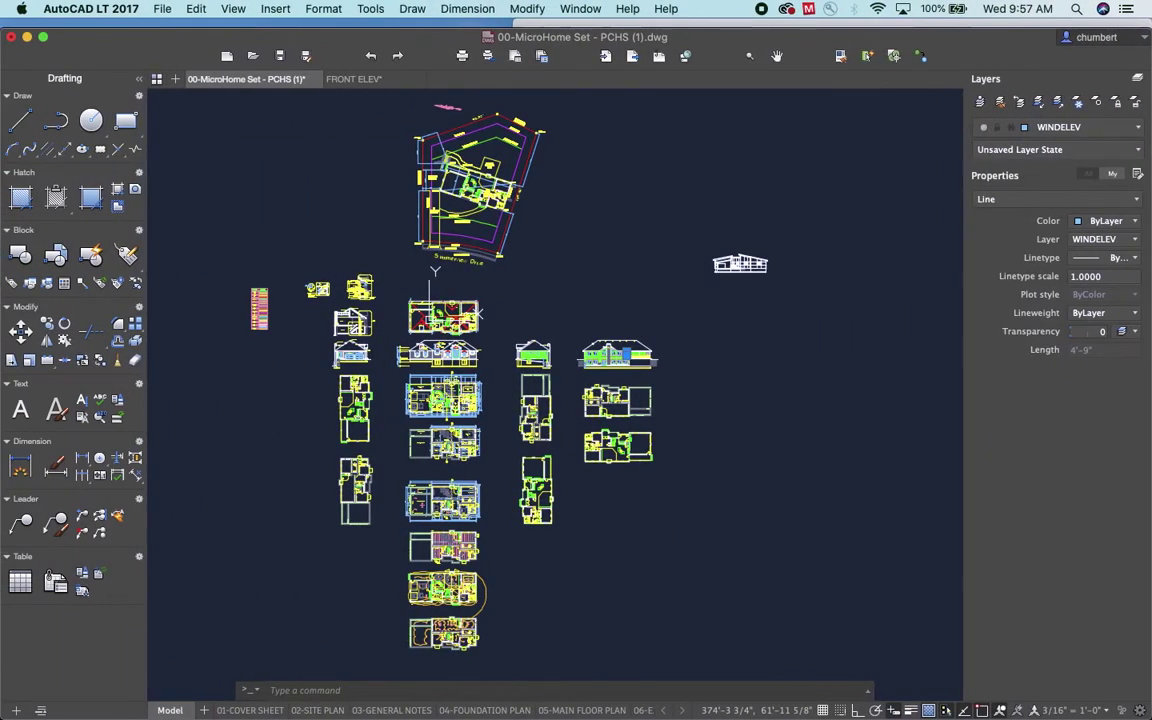
{"action": "left_click", "coordinate": [160, 9]}
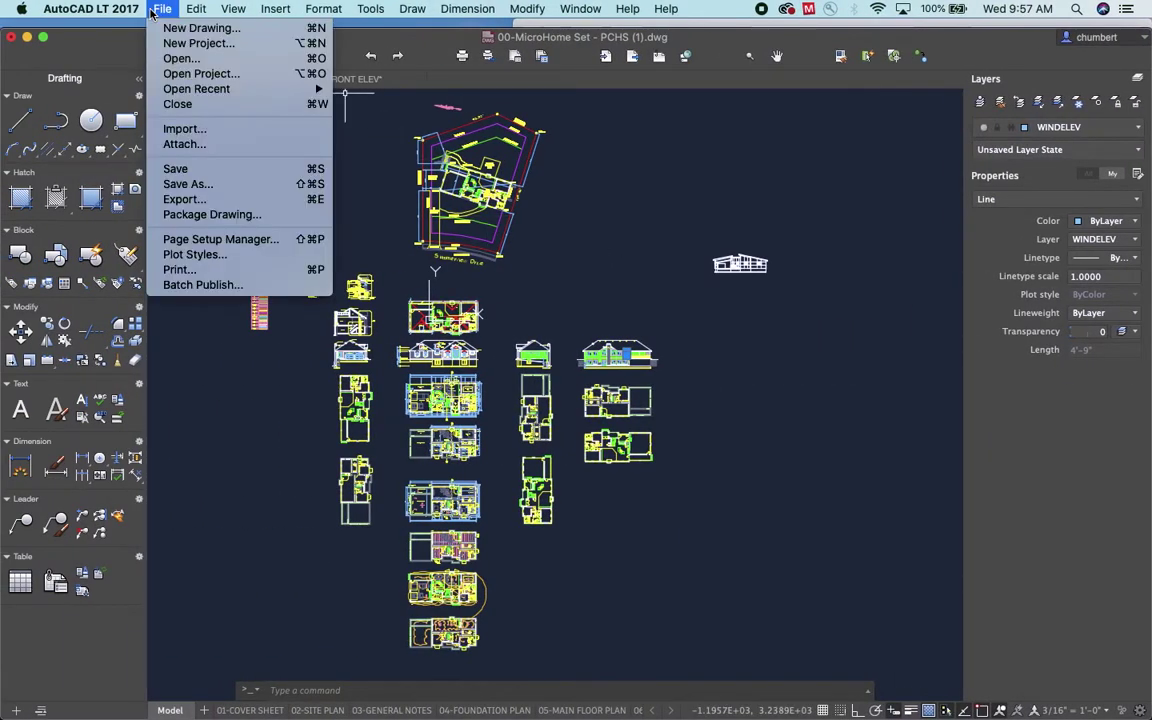
{"action": "left_click", "coordinate": [175, 60]}
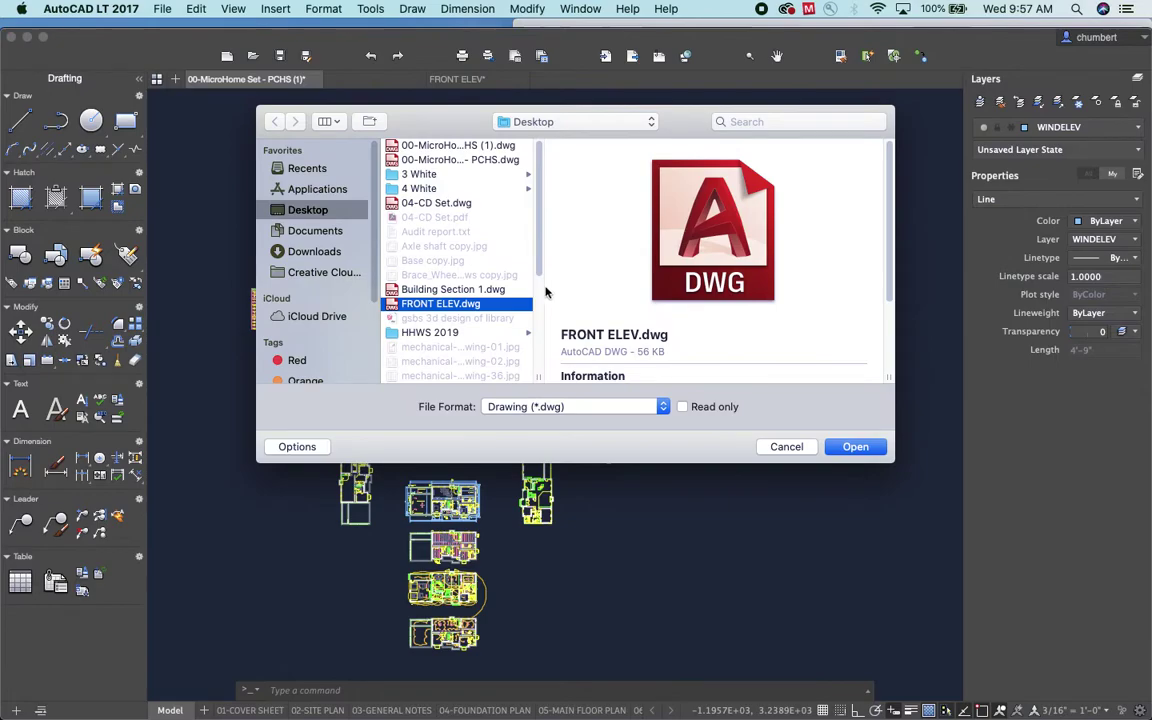
{"action": "scroll", "coordinate": [455, 336], "scroll_direction": "down", "scroll_amount": 5}
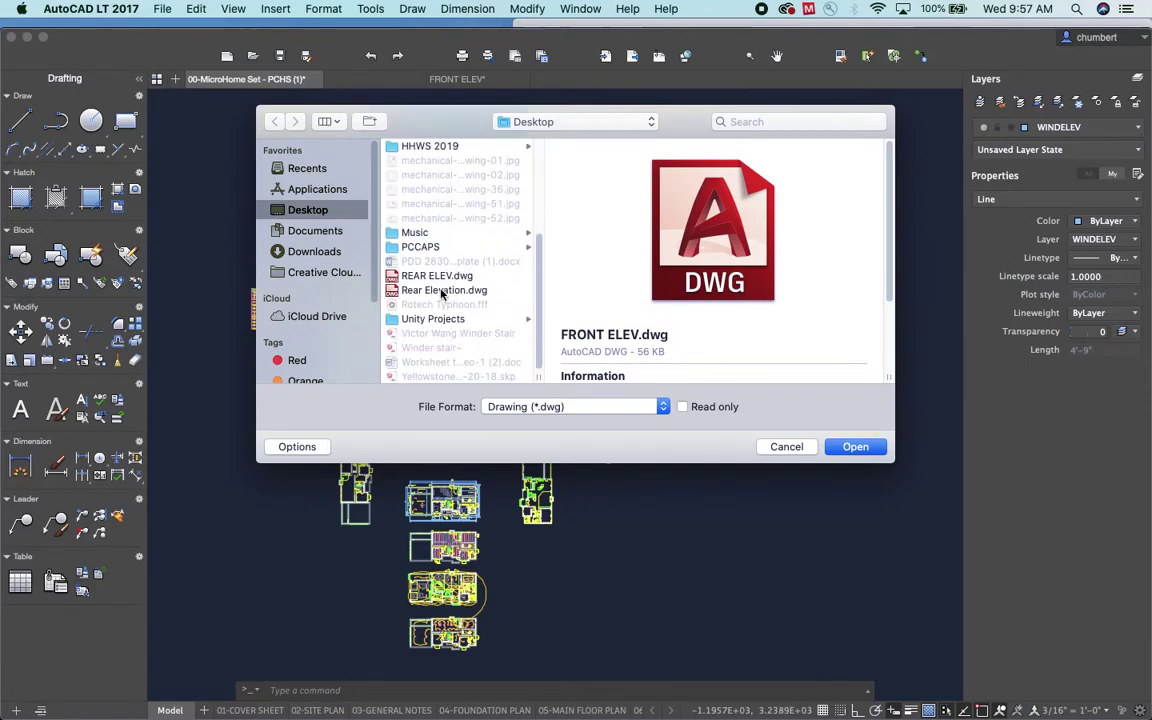
{"action": "left_click", "coordinate": [432, 276]}
{"action": "left_click", "coordinate": [866, 450]}
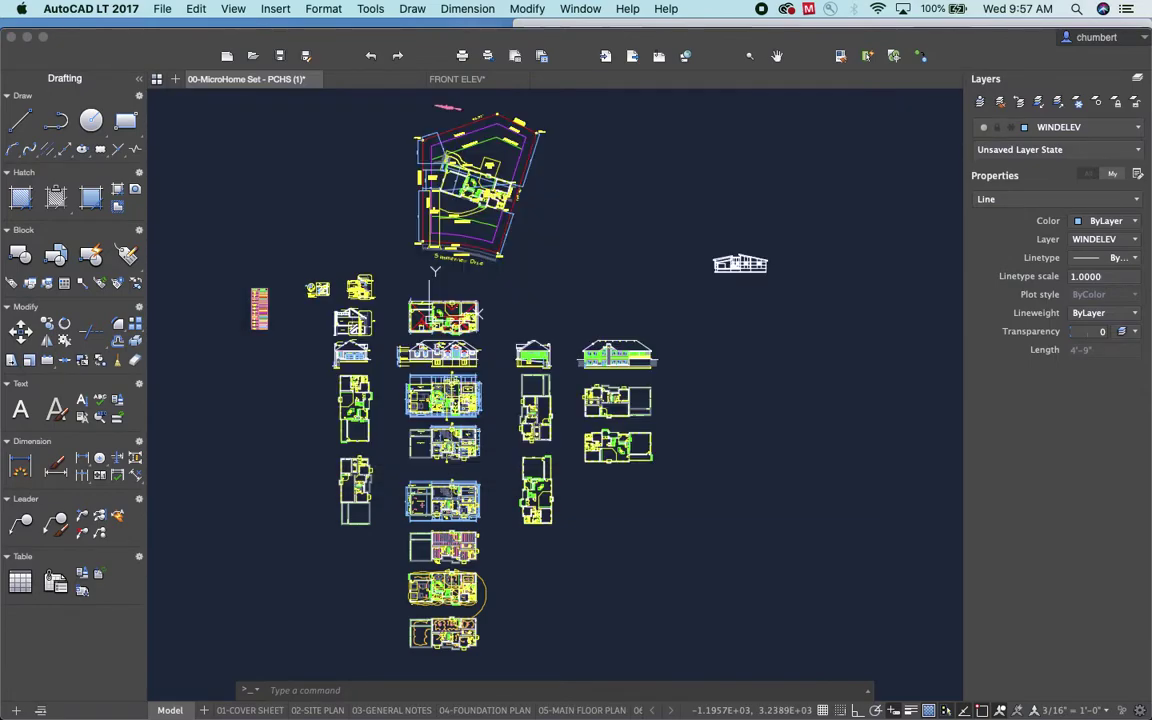
{"action": "left_click", "coordinate": [565, 250]}
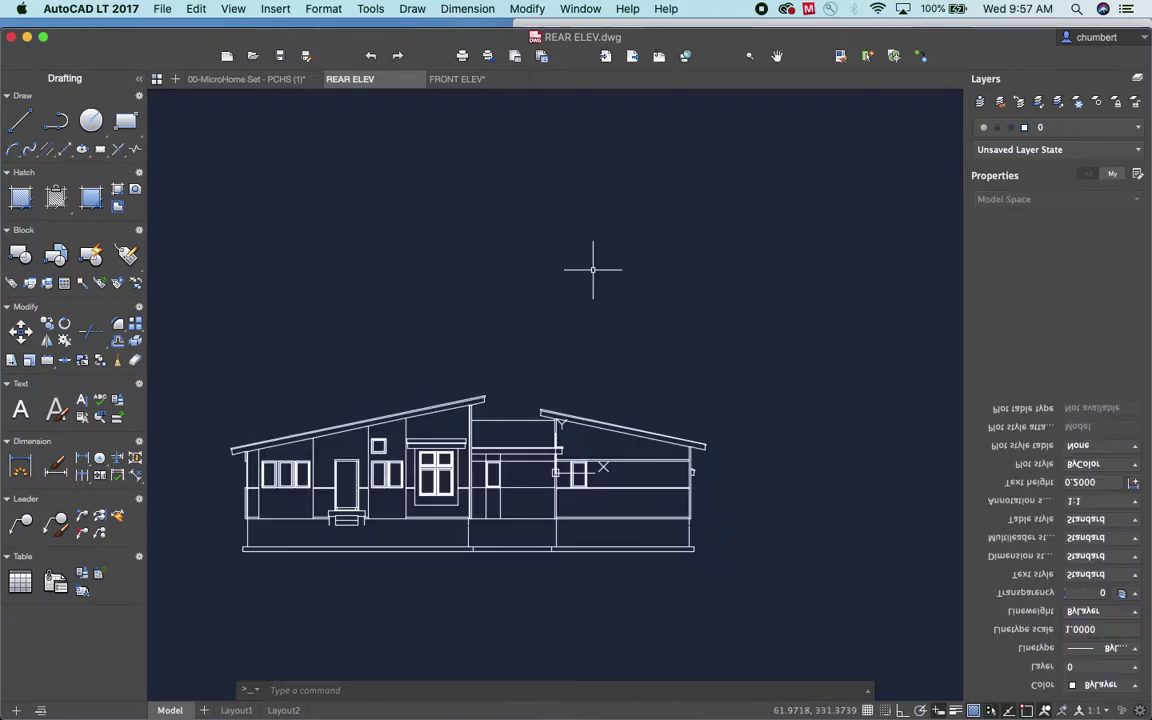
Select all the linework of the rear elevation and copy it to the clipboard.
{"action": "key", "text": "ctrl+a"}
{"action": "left_click", "coordinate": [190, 325]}
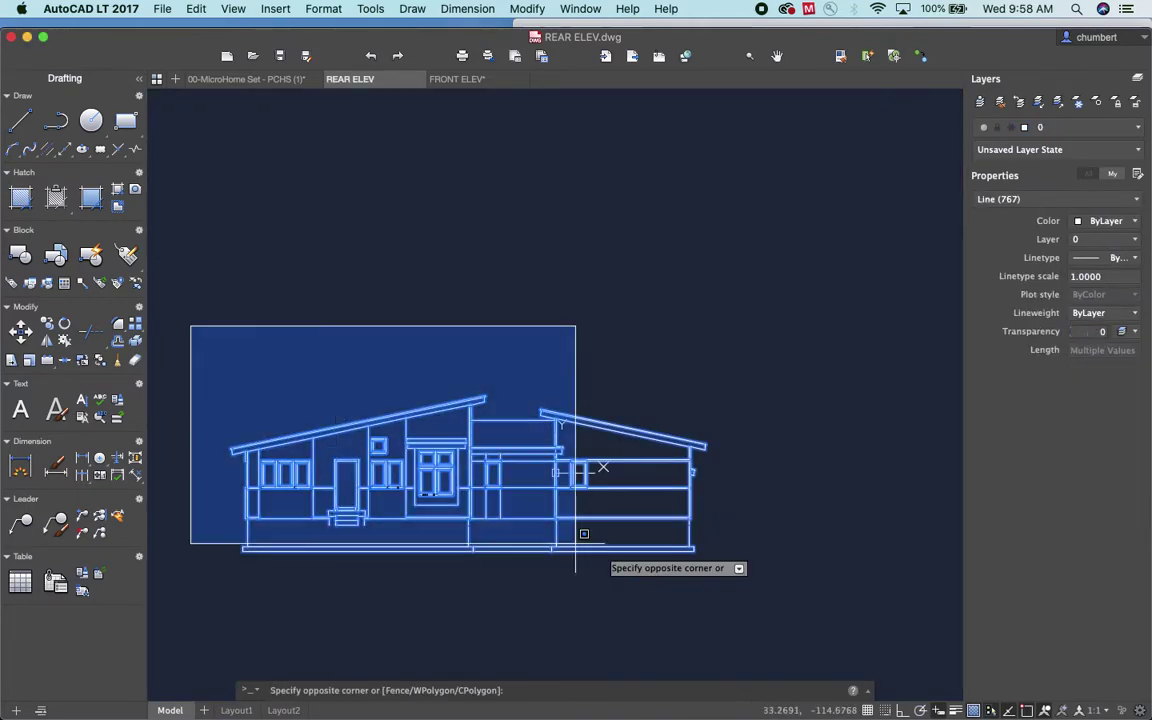
{"action": "left_click", "coordinate": [748, 598]}
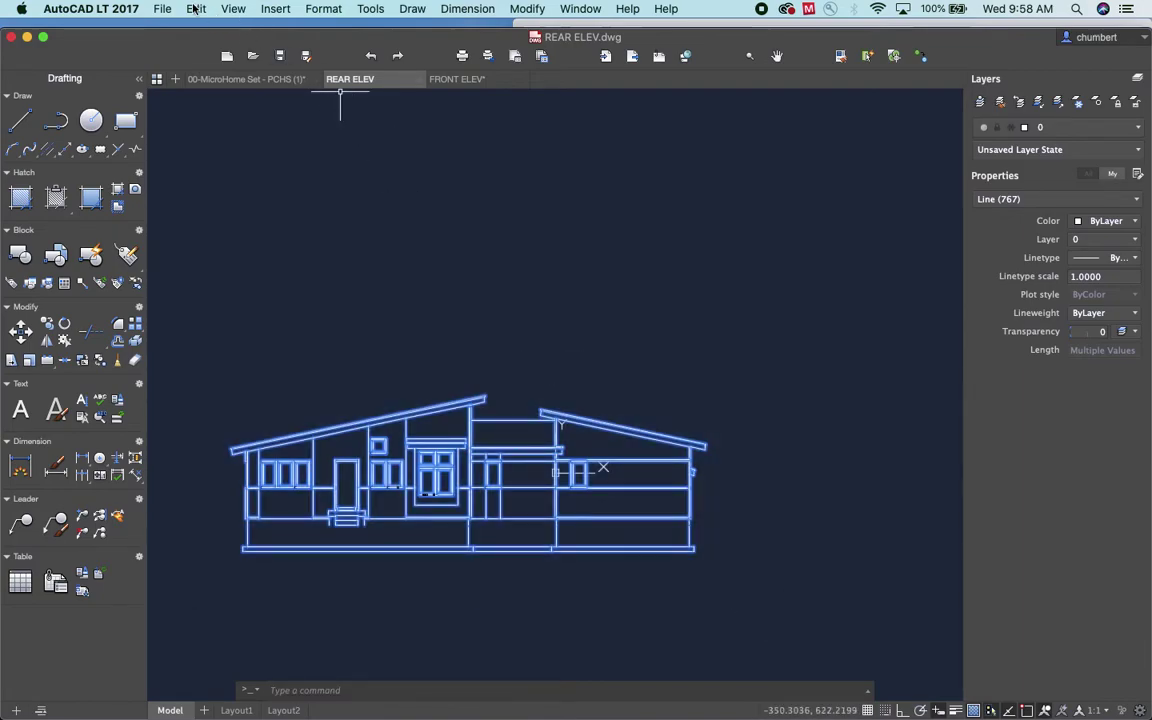
{"action": "left_click", "coordinate": [195, 9]}
{"action": "left_click", "coordinate": [199, 80]}
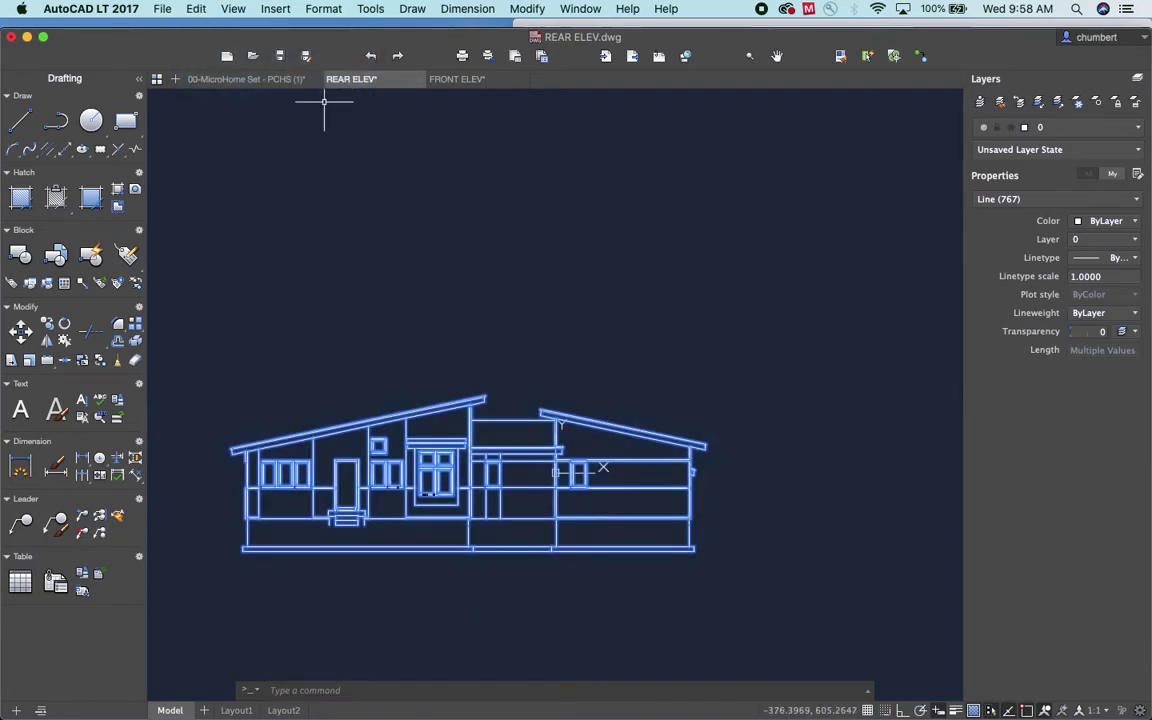
Switch to the 00-MicroHome Set drawing and paste the copied rear elevation to the right of the front elevation.
{"action": "left_click", "coordinate": [263, 81]}
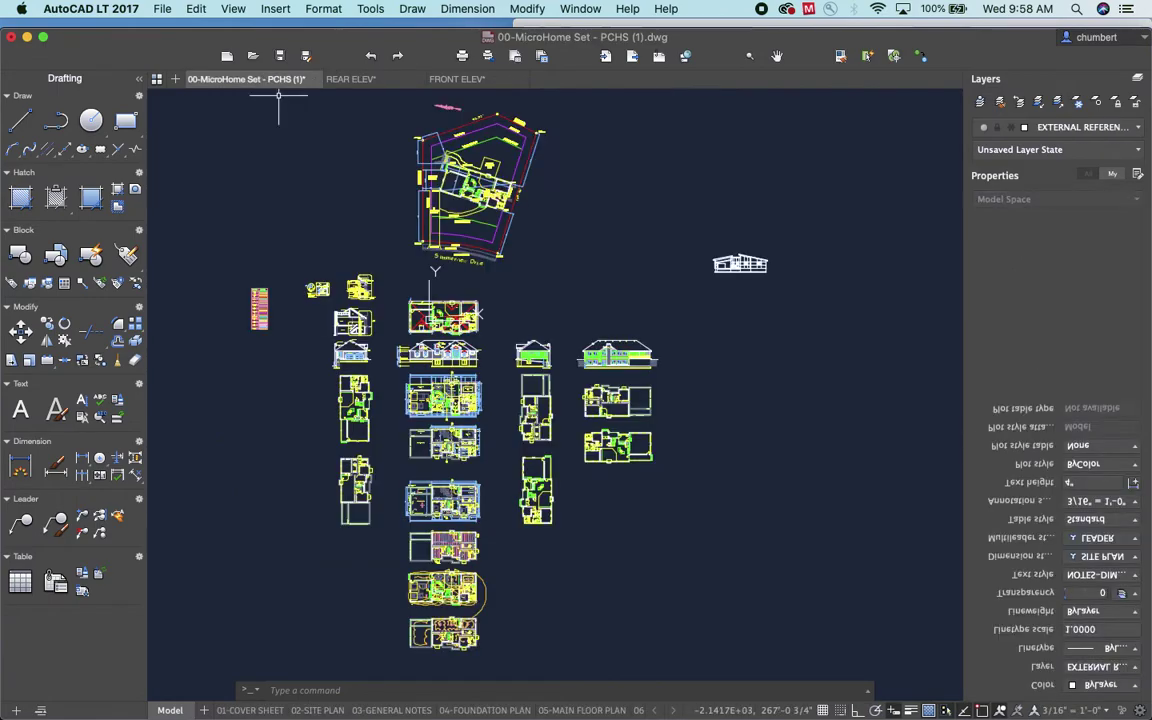
{"action": "key", "text": "super+v"}
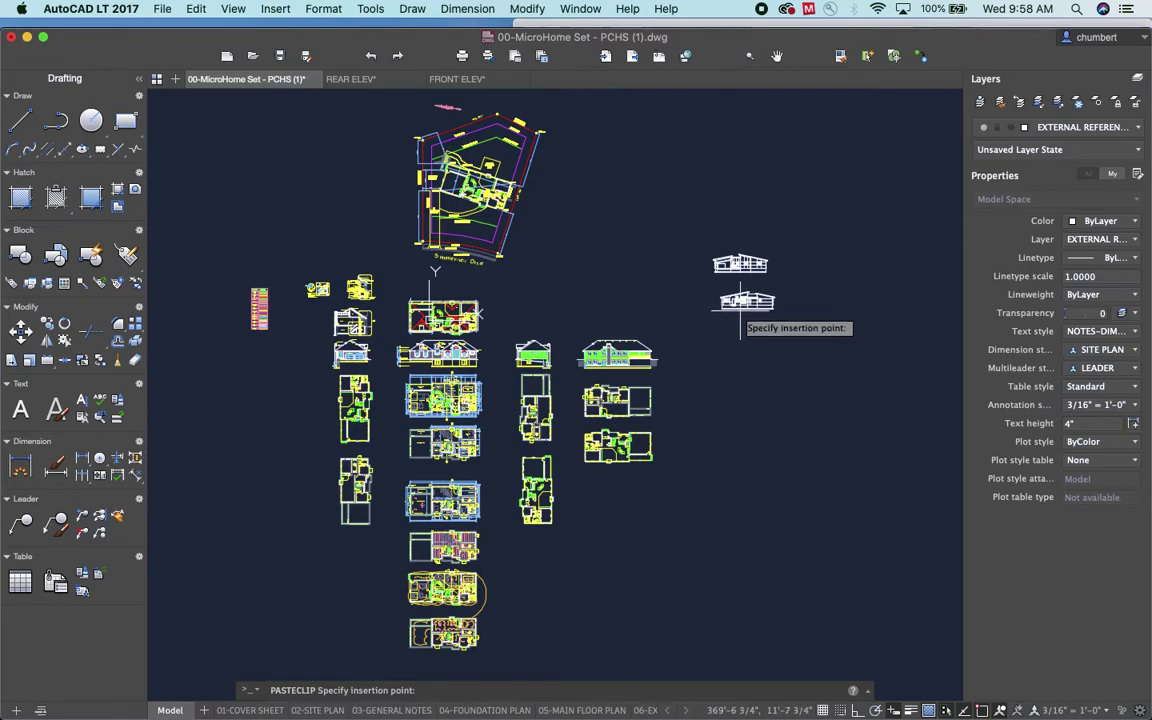
{"action": "left_click", "coordinate": [788, 276]}
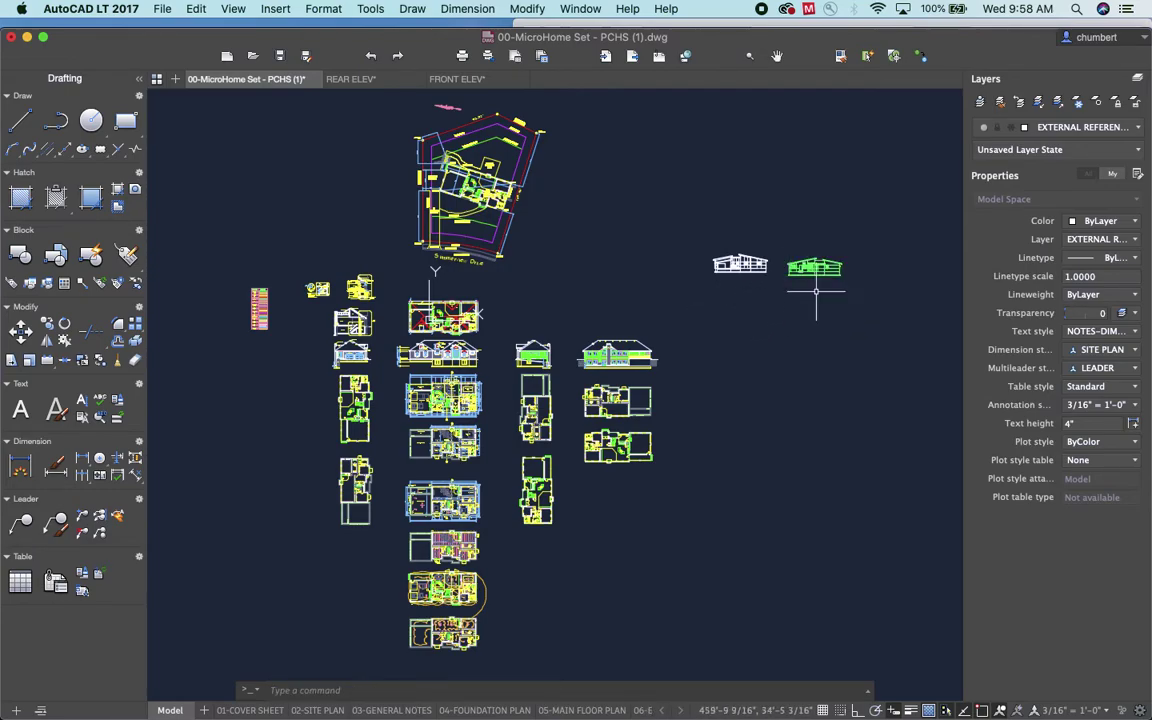
Move the rear elevation so its lower-left base corner meets the lower-right base corner of the front elevation.
{"action": "scroll", "coordinate": [761, 288], "scroll_direction": "up", "scroll_amount": 5}
{"action": "scroll", "coordinate": [761, 290], "scroll_direction": "down", "scroll_amount": 3}
{"action": "mouse_move", "coordinate": [761, 290]}
{"action": "middle_mouse_down"}
{"action": "mouse_move", "coordinate": [770, 294]}
{"action": "mouse_move", "coordinate": [589, 314]}
{"action": "middle_mouse_up"}
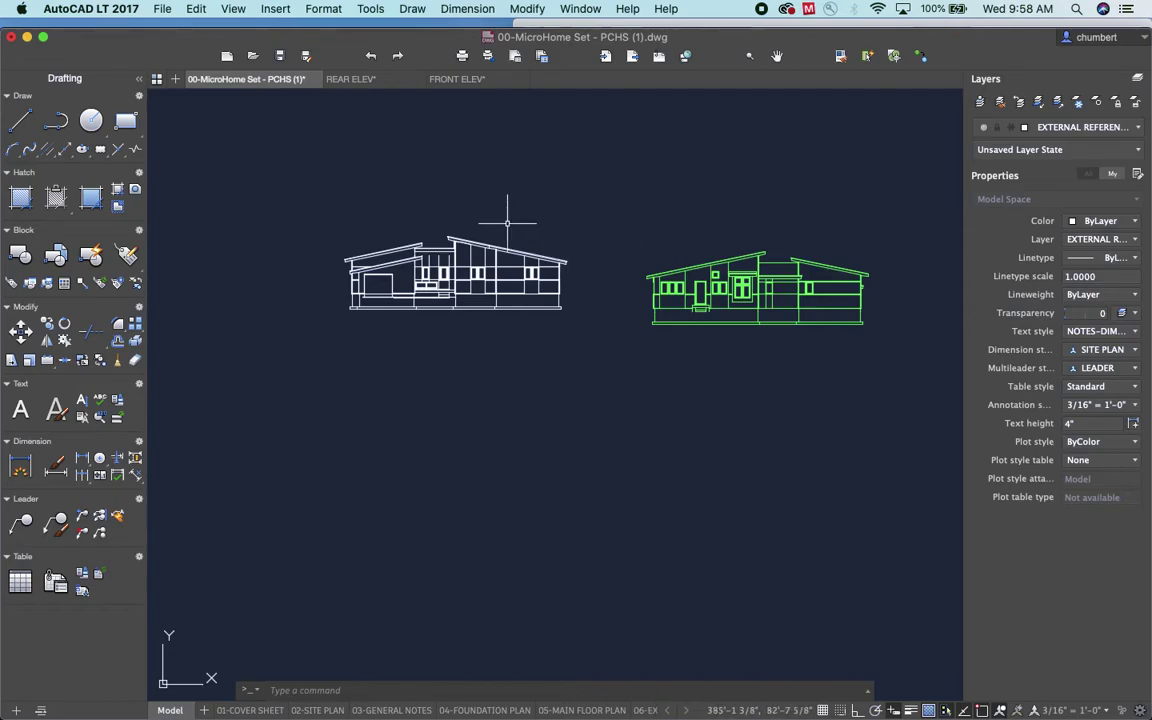
{"action": "left_click", "coordinate": [628, 209]}
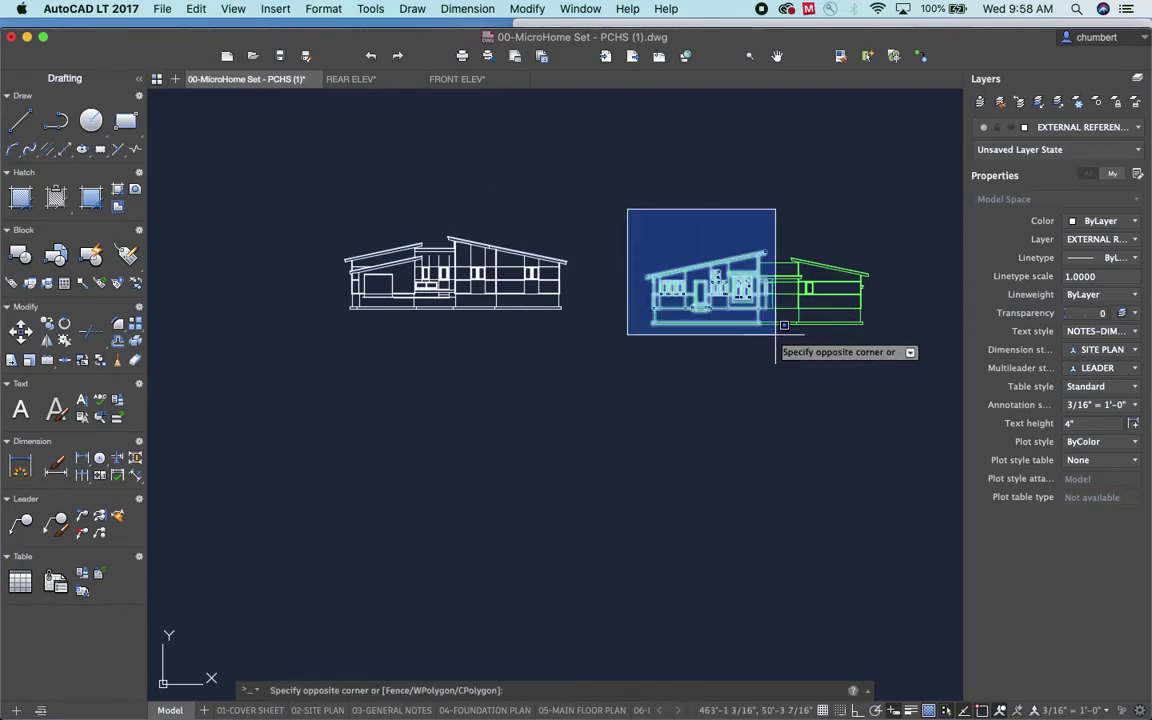
{"action": "left_click", "coordinate": [900, 364]}
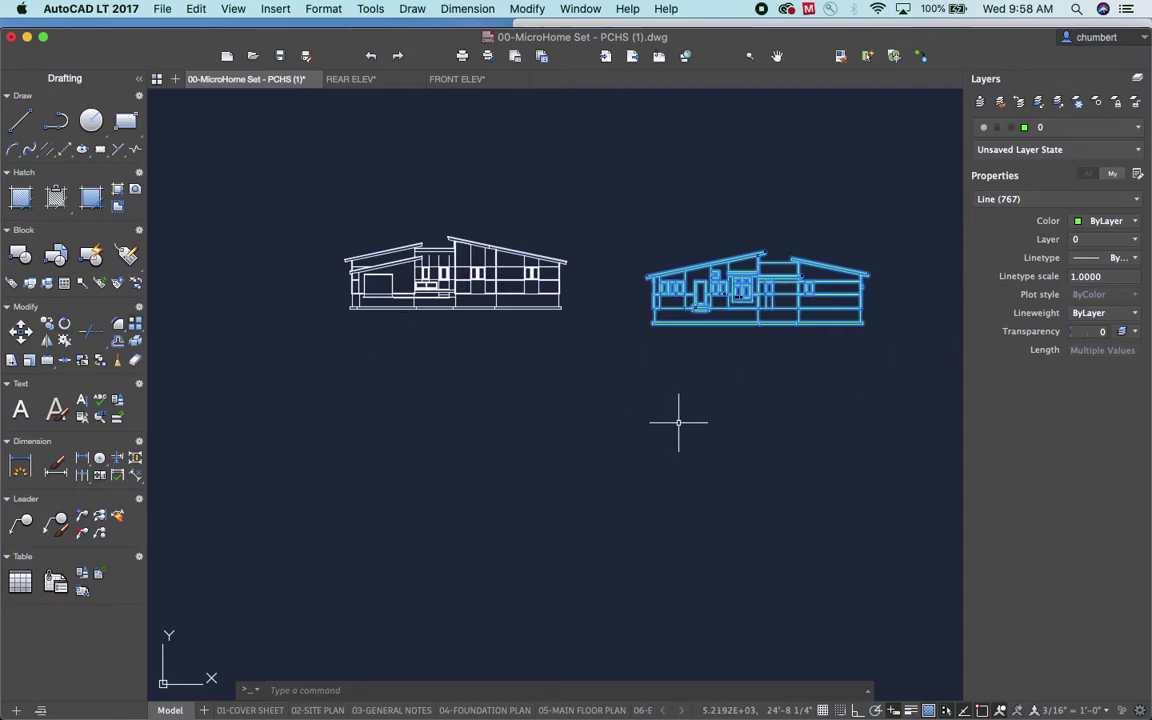
{"action": "type", "text": "M"}
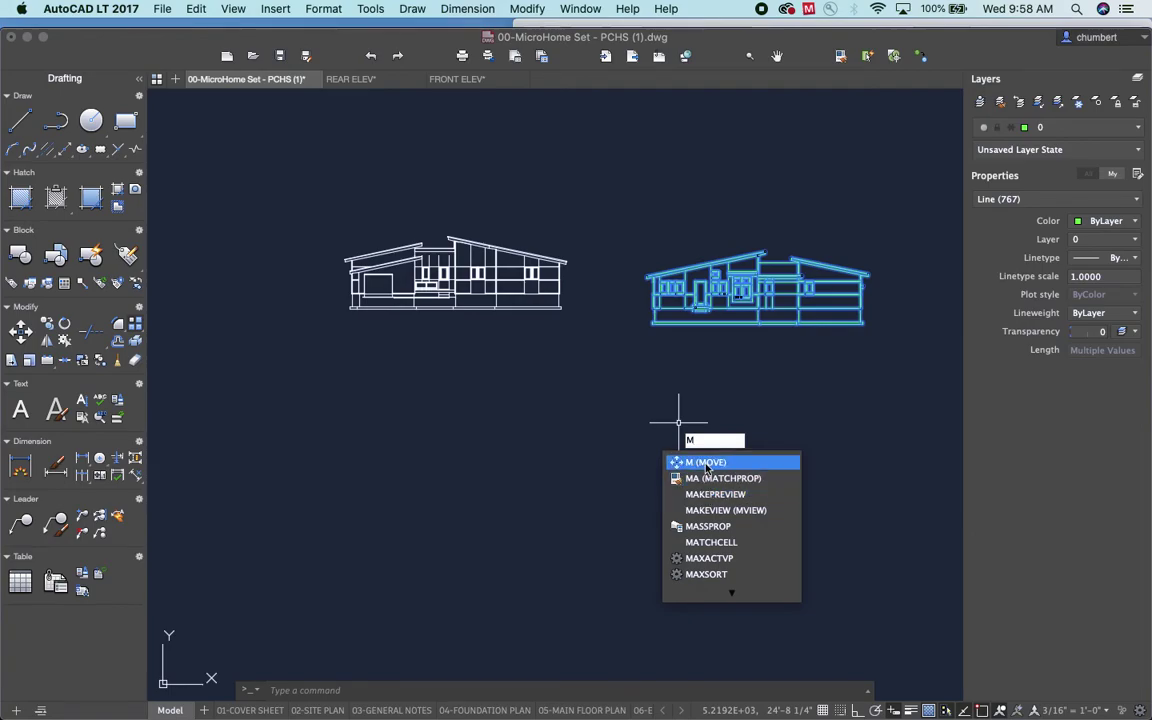
{"action": "left_click", "coordinate": [708, 463]}
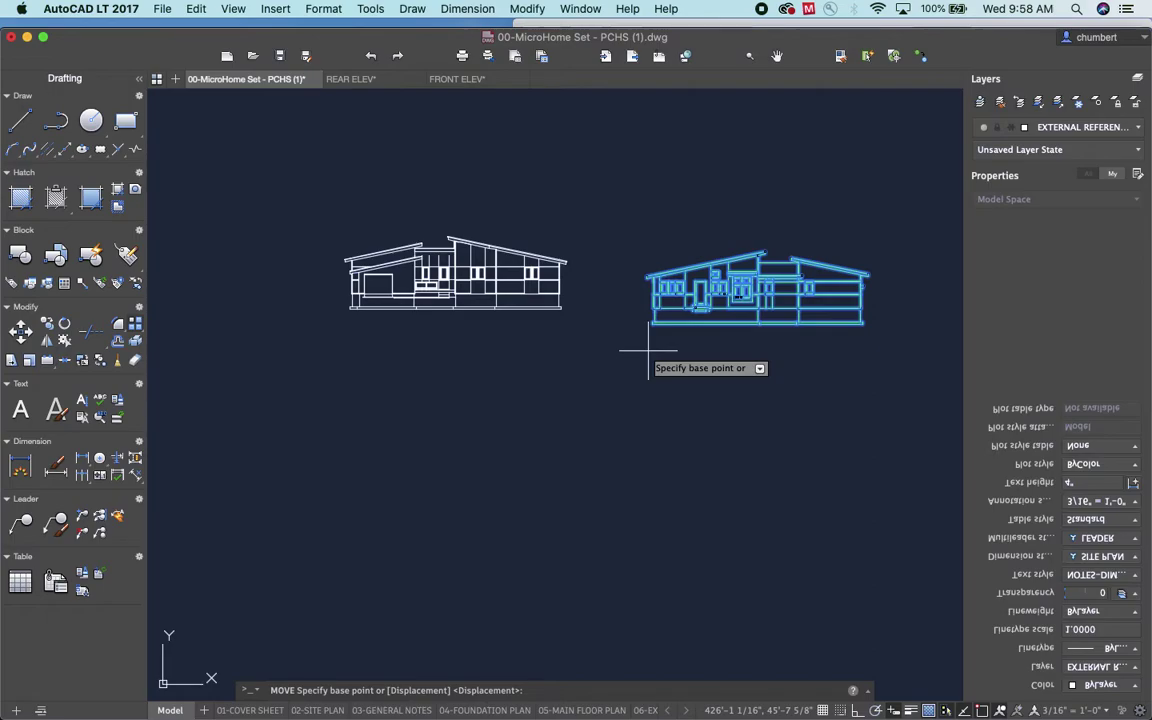
{"action": "scroll", "coordinate": [648, 351], "scroll_direction": "up", "scroll_amount": 5}
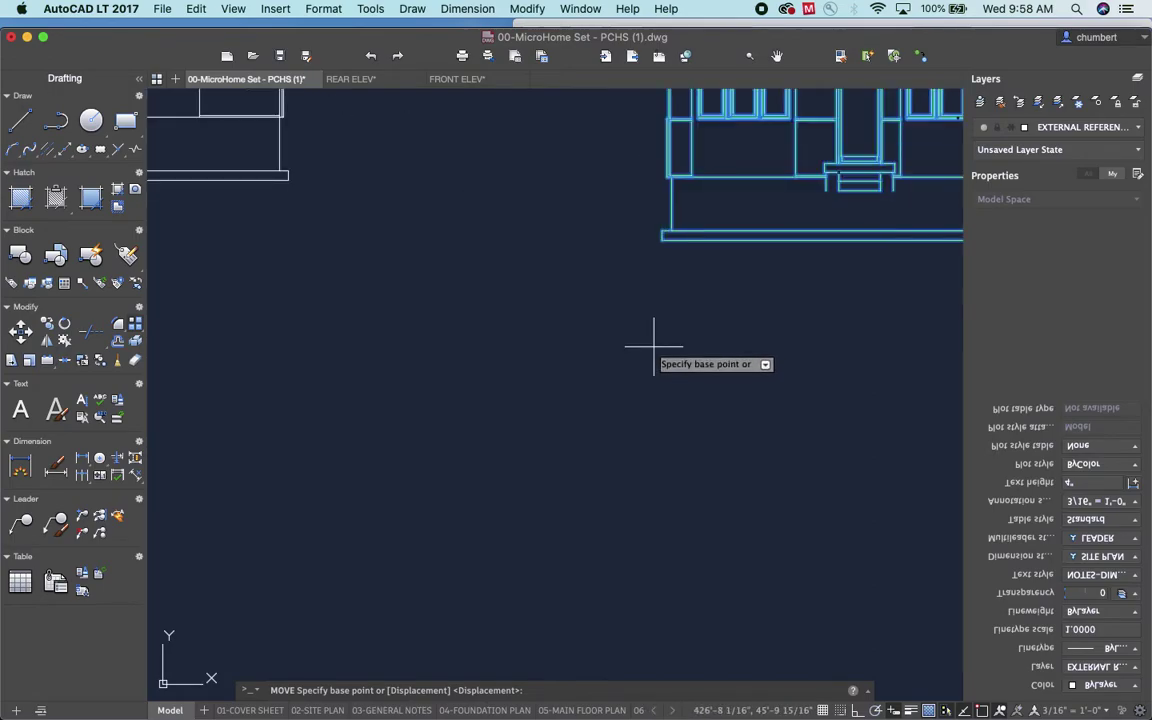
{"action": "left_click", "coordinate": [661, 239]}
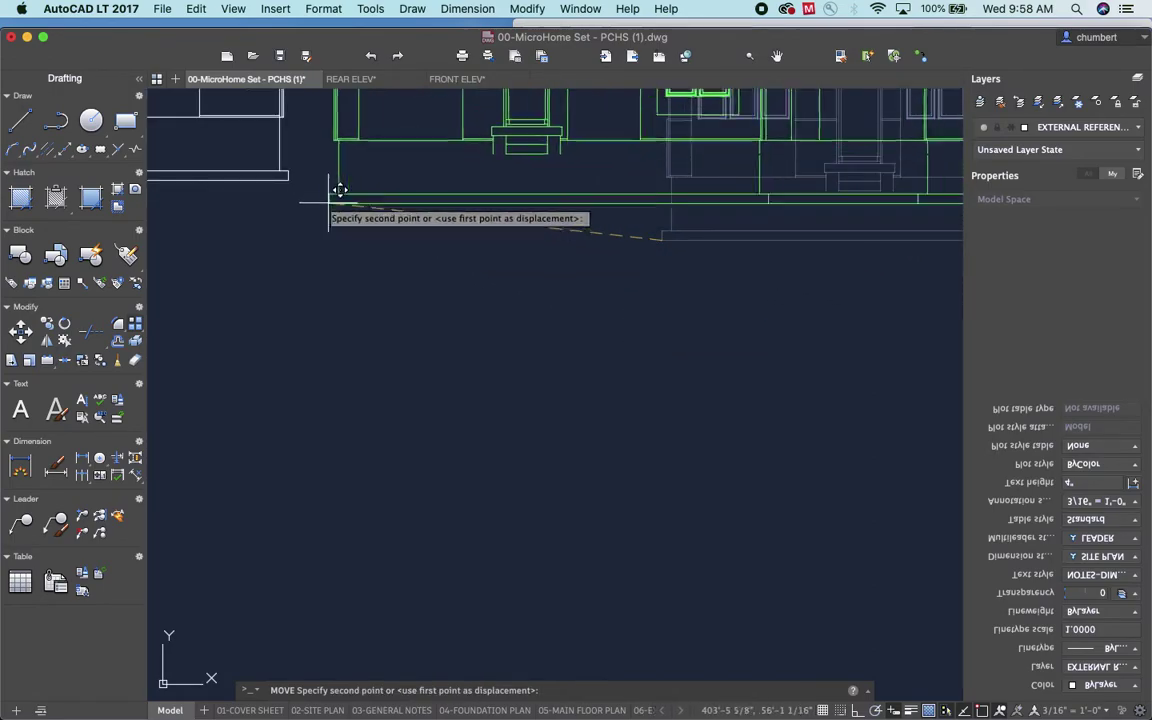
{"action": "left_click", "coordinate": [288, 176]}
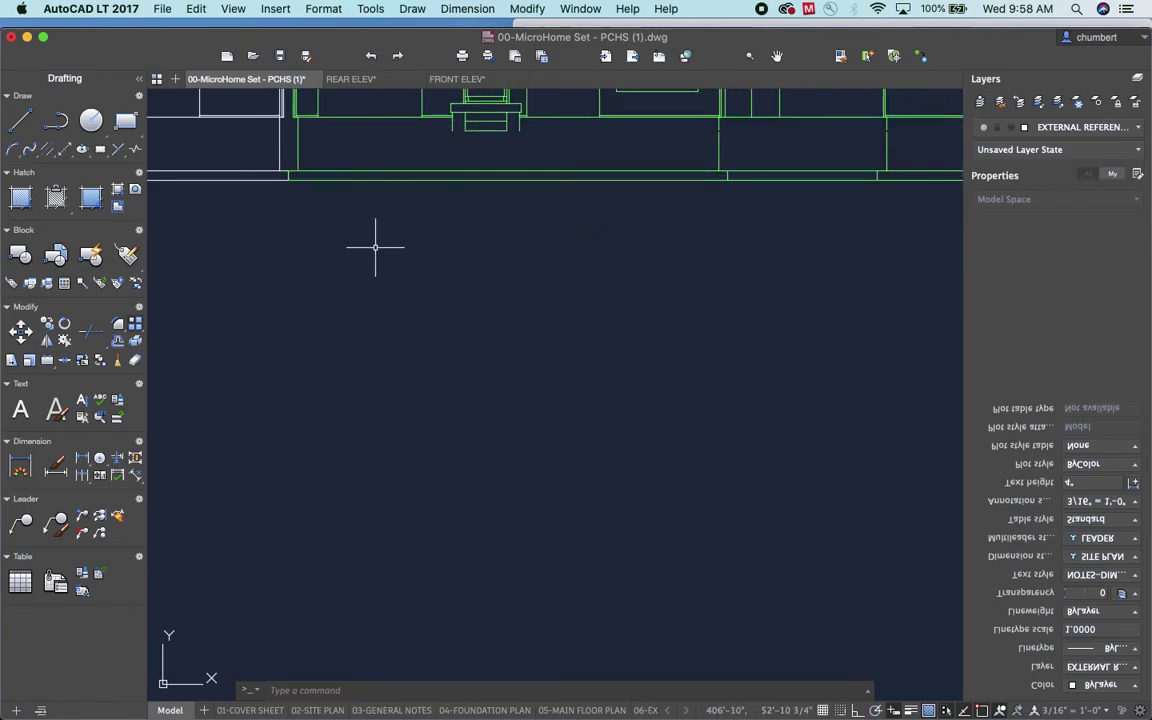
{"action": "scroll", "coordinate": [375, 247], "scroll_direction": "down", "scroll_amount": 5}
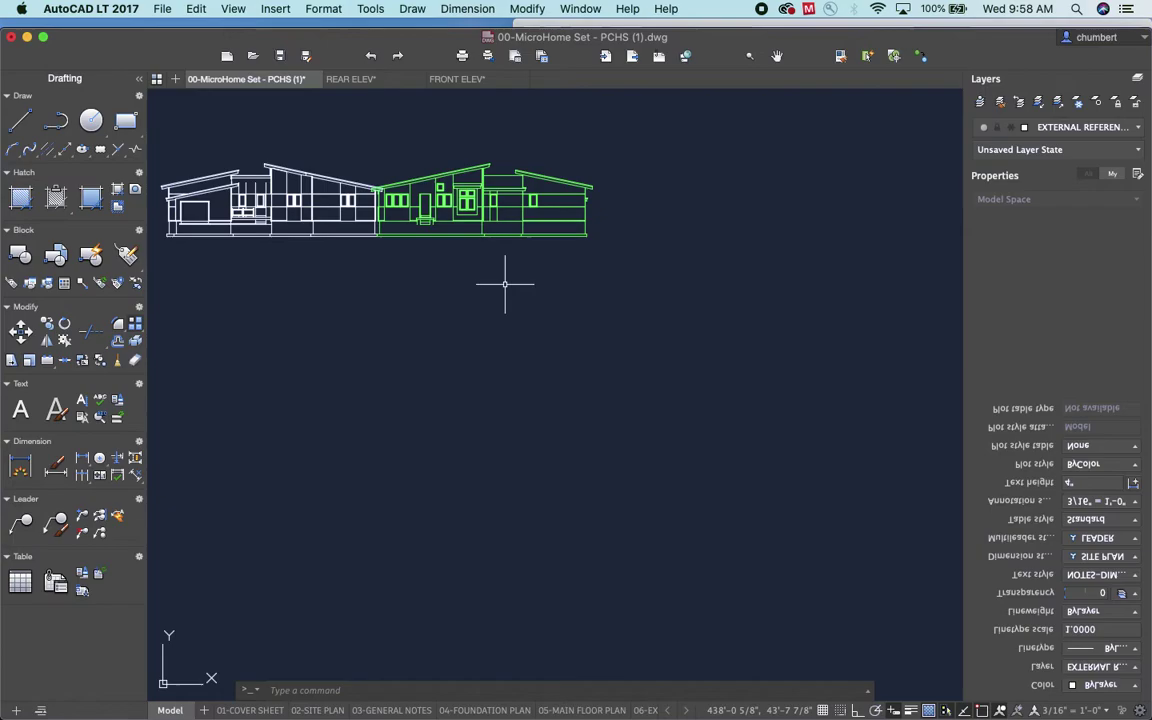
{"action": "type", "text": "m"}
{"action": "key", "text": "Return"}
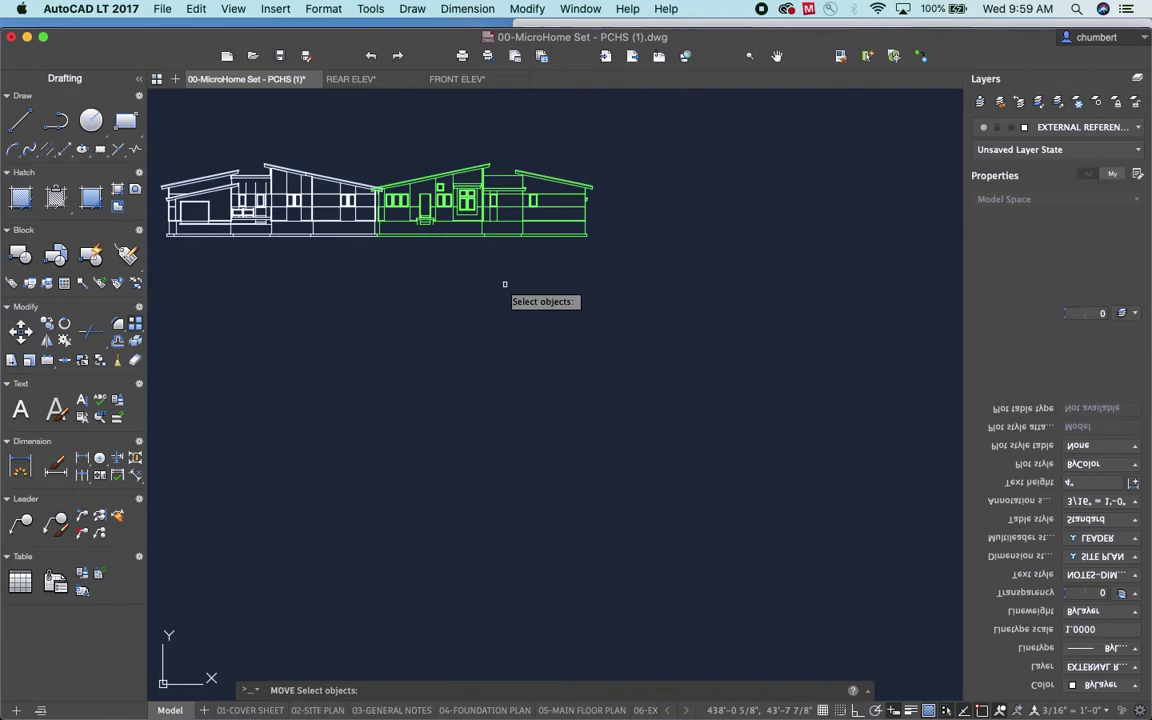
{"action": "key", "text": "Escape"}
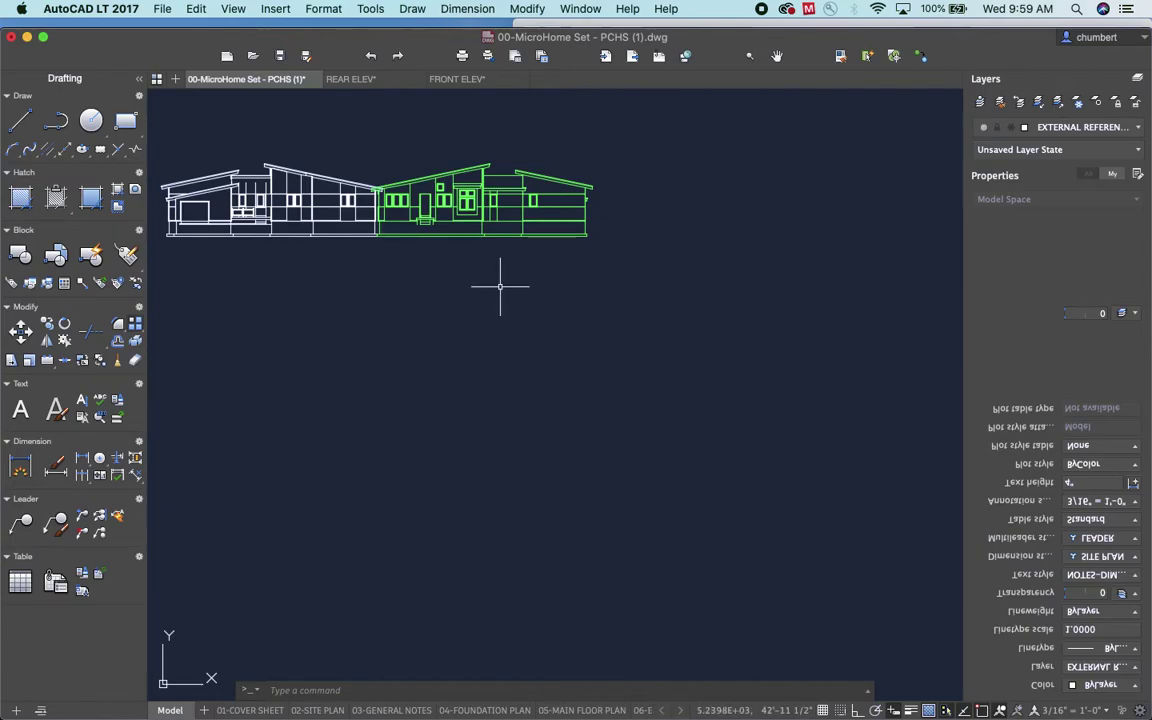
Undo the last move of the rear elevation.
{"action": "key", "text": "super+z"}
{"action": "key", "text": "super+z"}
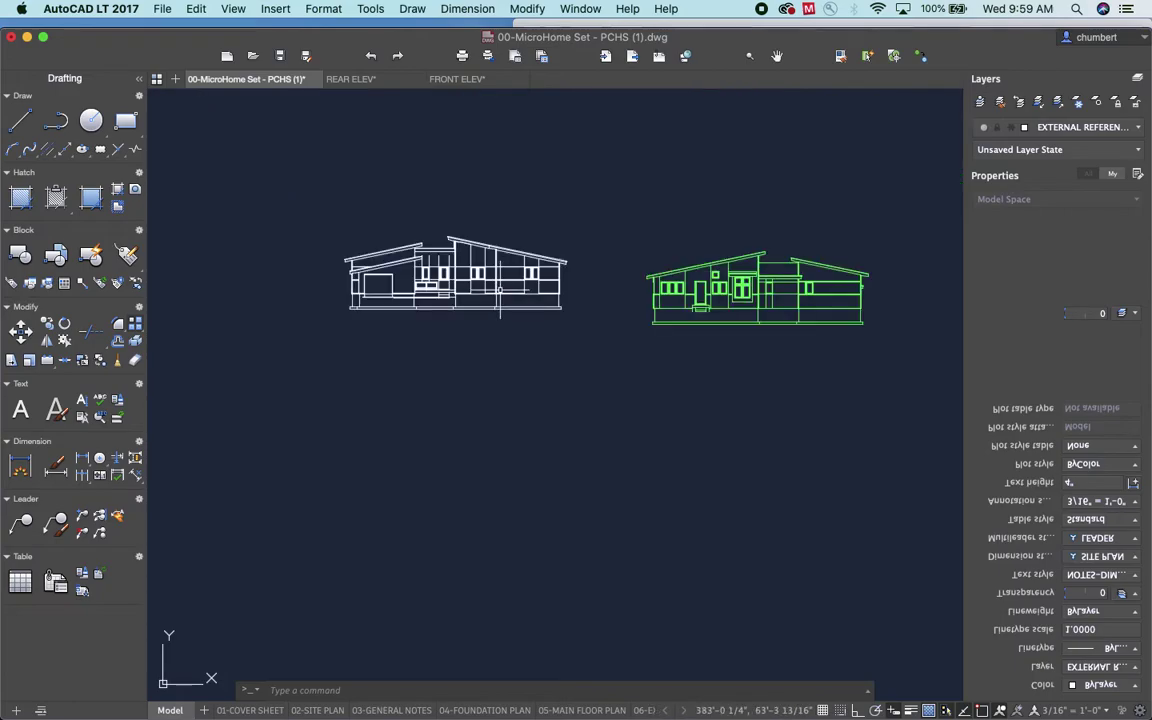
Move the whole rear elevation from its lower-left base corner onto the front elevation's lower-right base corner.
{"action": "left_click", "coordinate": [632, 217]}
{"action": "left_click", "coordinate": [893, 376]}
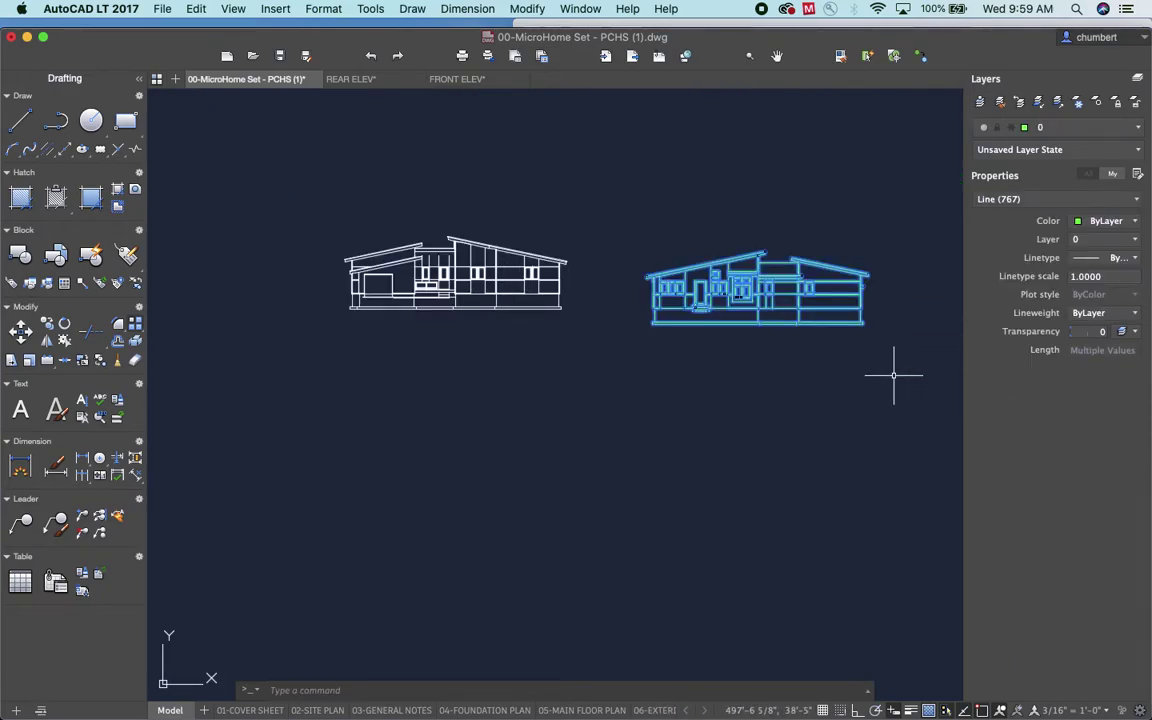
{"action": "type", "text": "m"}
{"action": "key", "text": "Return"}
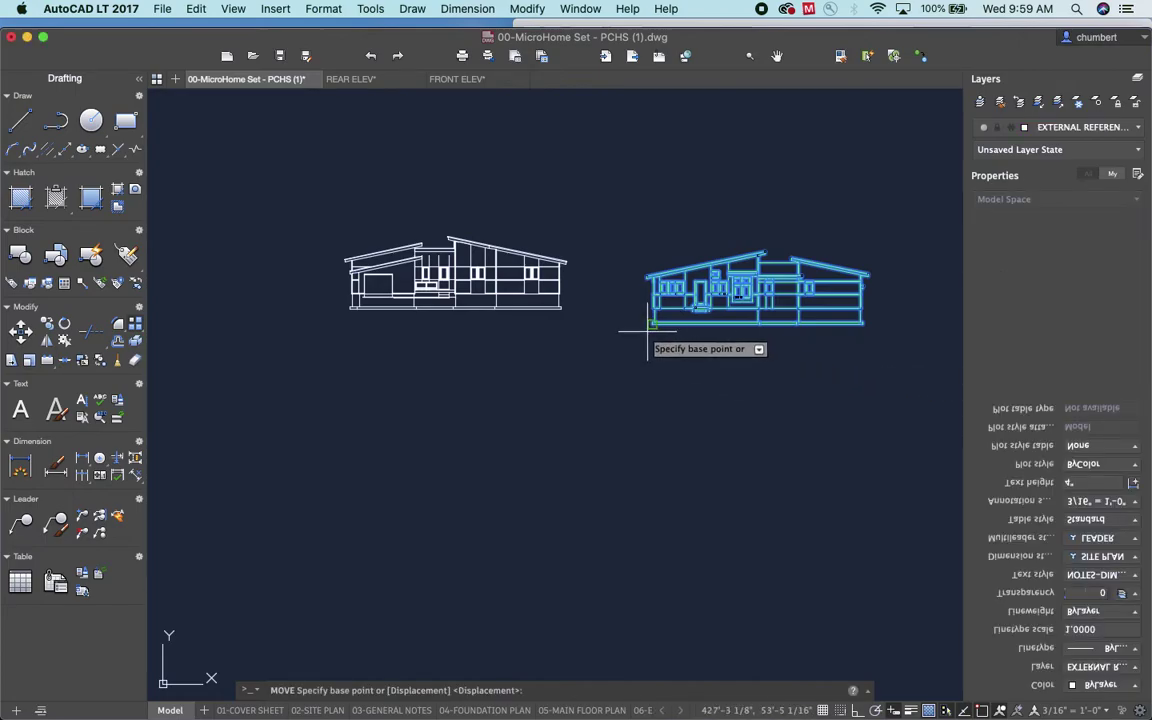
{"action": "left_click", "coordinate": [650, 326]}
{"action": "left_click", "coordinate": [562, 308]}
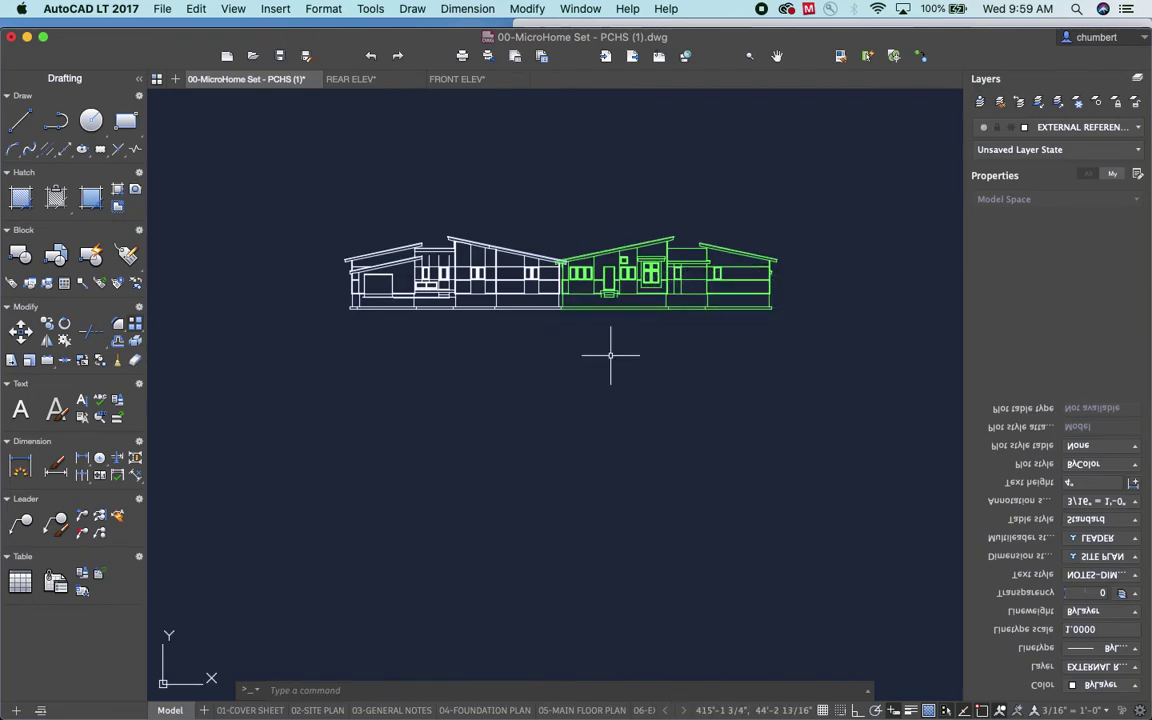
{"action": "key", "text": "Return"}
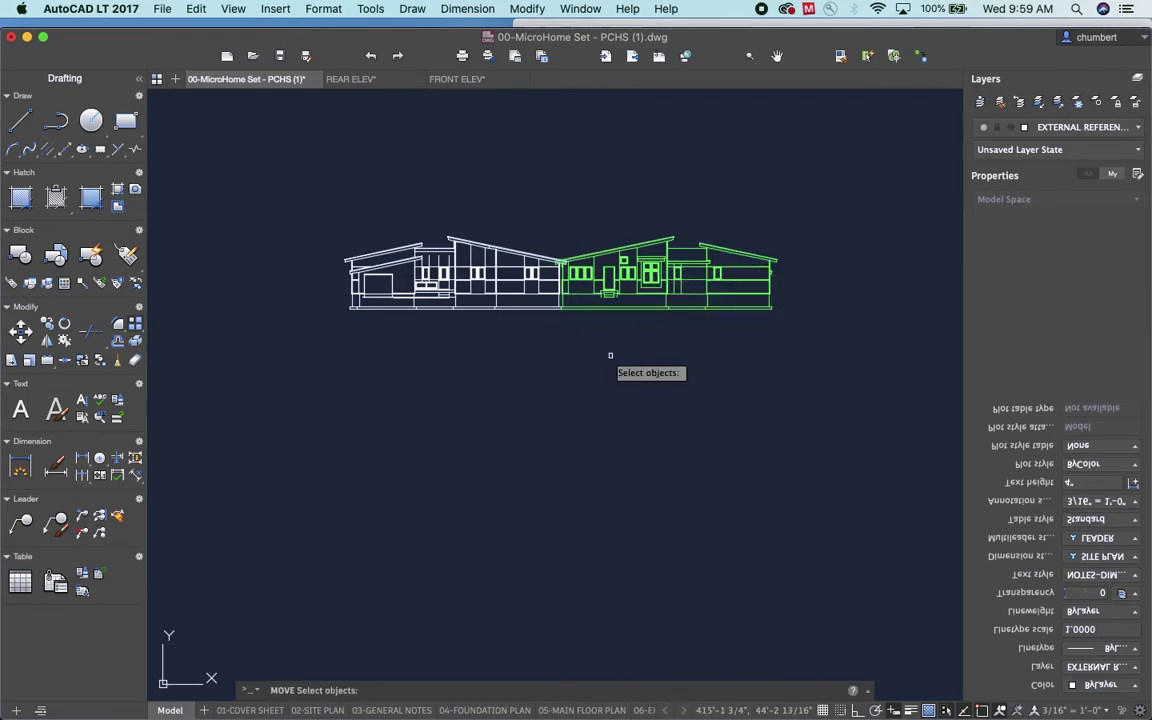
{"action": "type", "text": "P"}
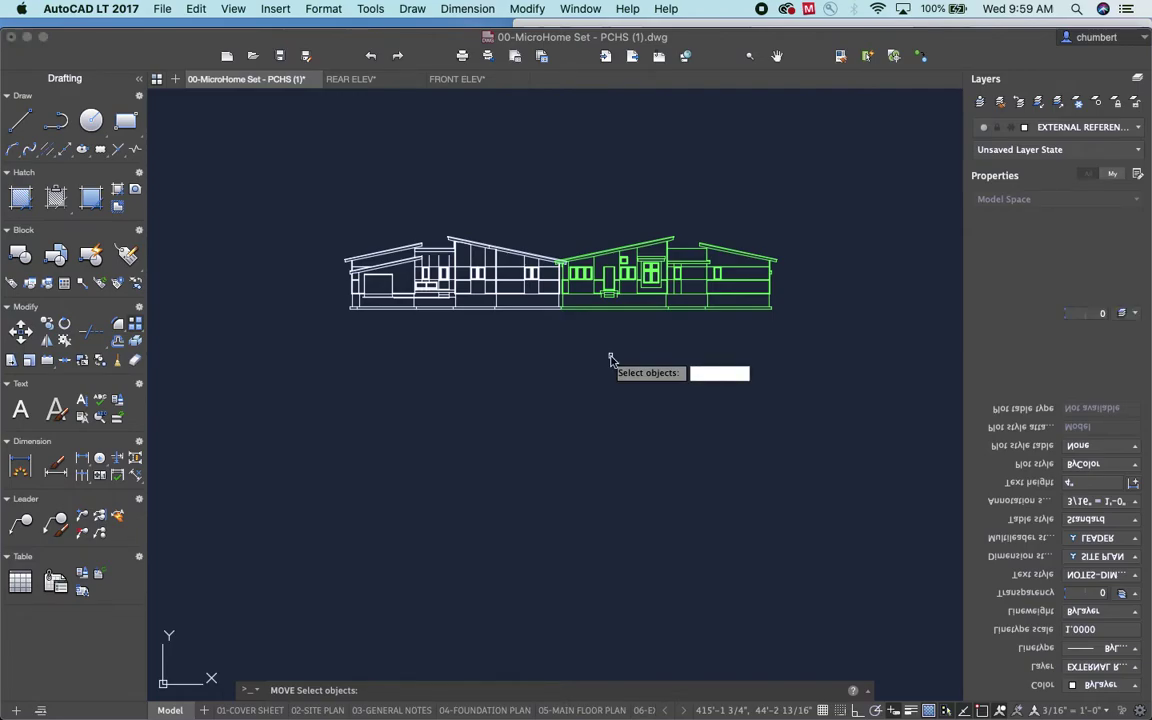
{"action": "key", "text": "Escape"}
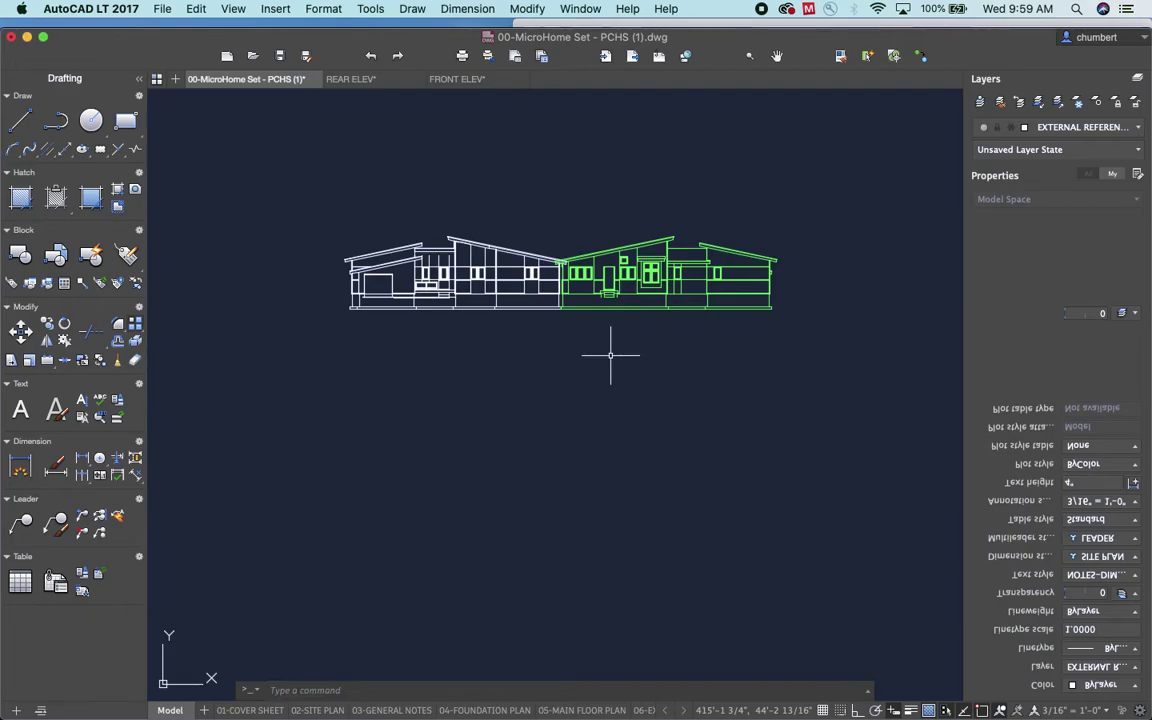
{"action": "type", "text": "P"}
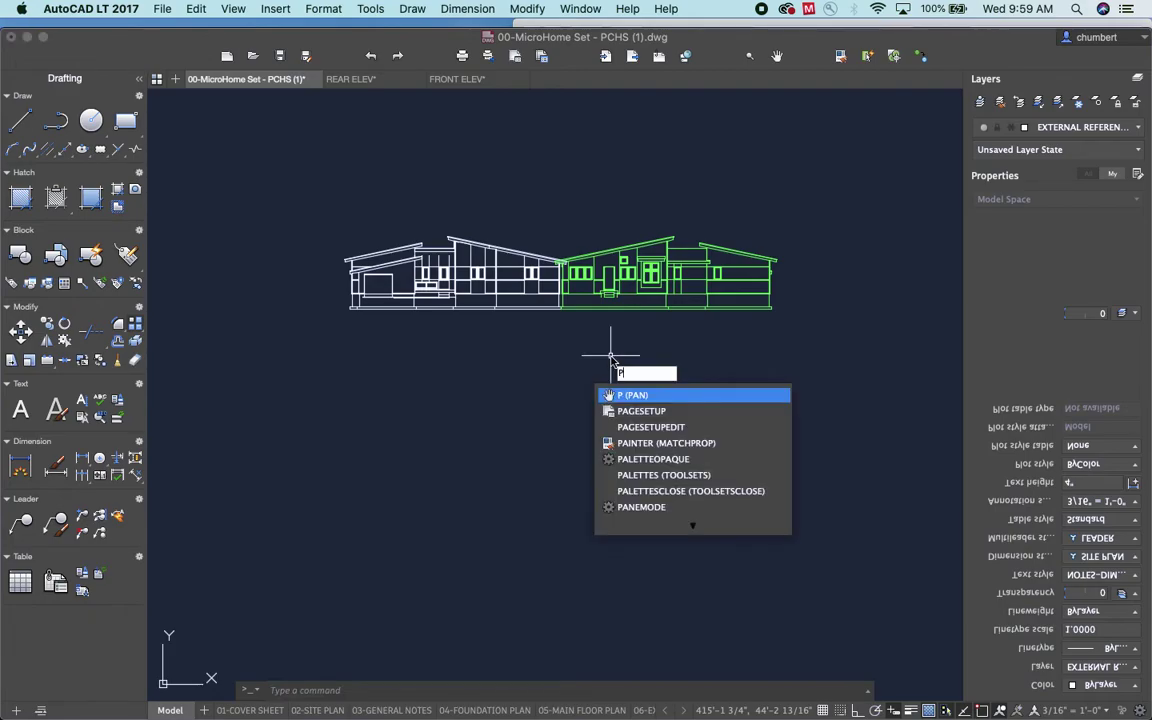
{"action": "type", "text": "RE"}
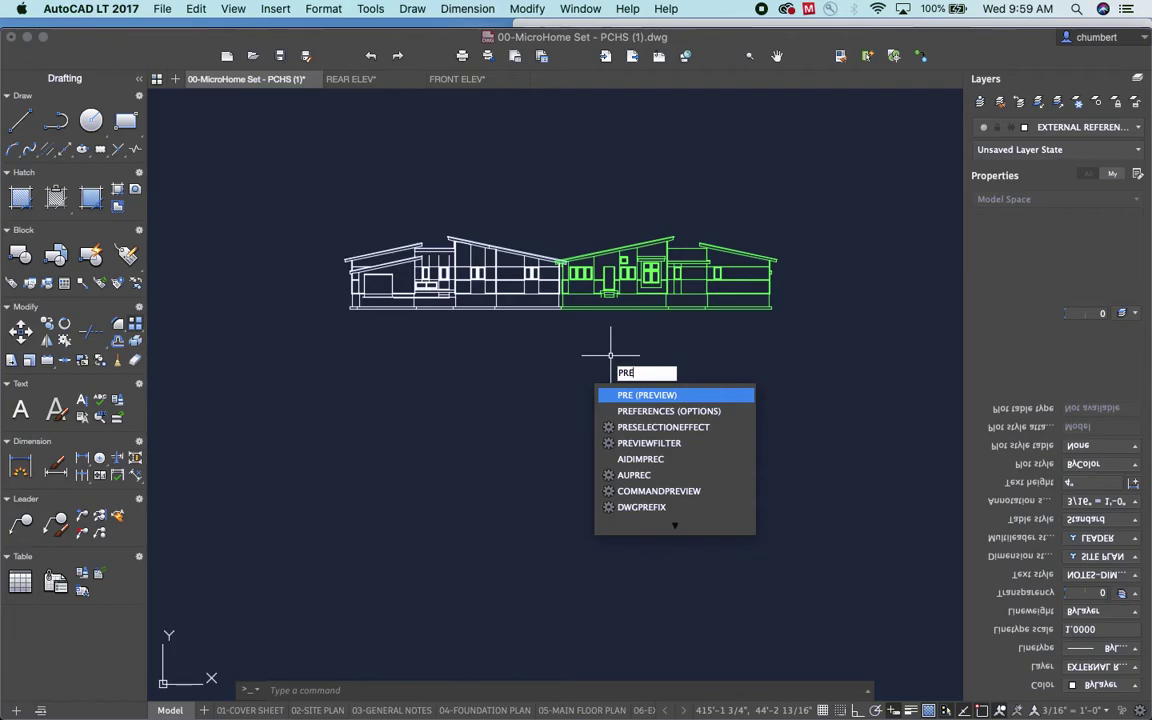
{"action": "key", "text": "Return"}
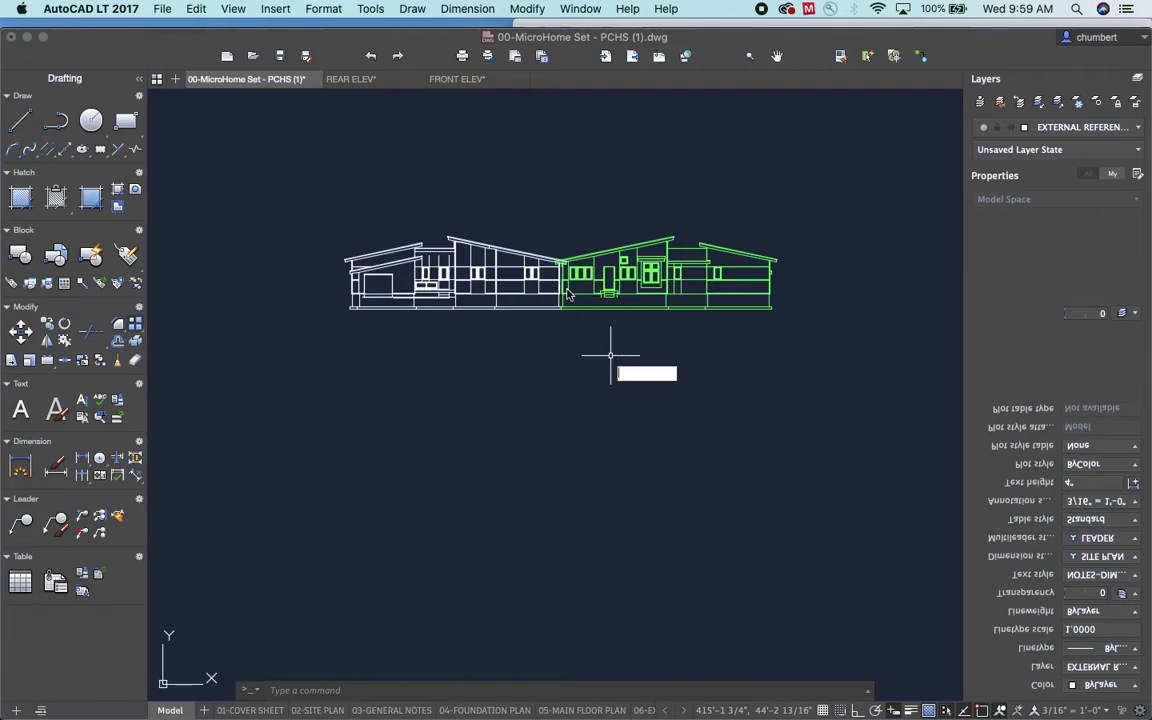
Undo the move that joined the rear elevation to the front elevation.
{"action": "scroll", "coordinate": [566, 293], "scroll_direction": "up", "scroll_amount": 3}
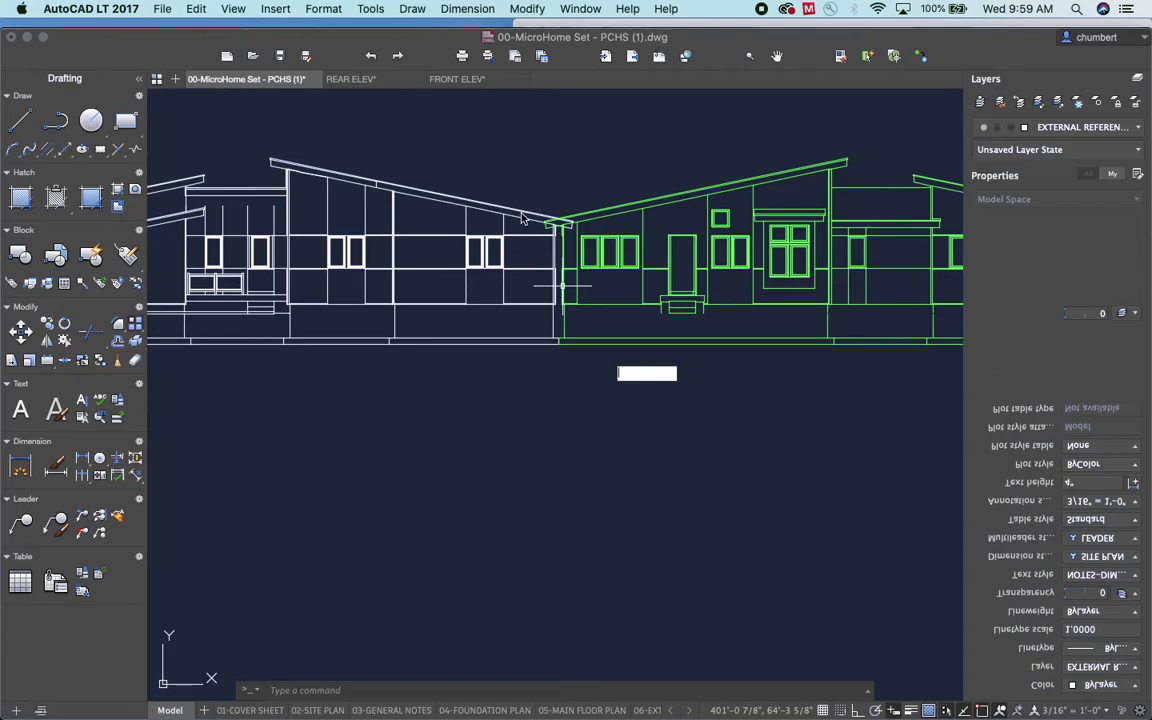
{"action": "key", "text": "super+z"}
{"action": "key", "text": "super+z"}
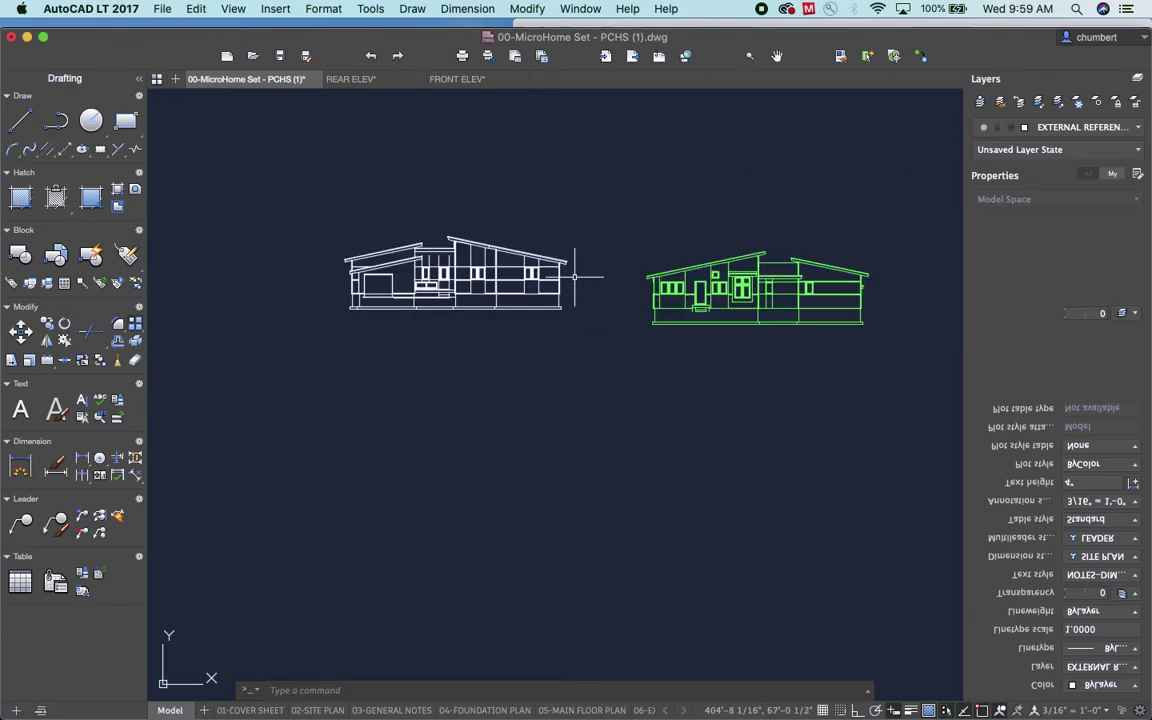
Draw a horizontal guide line from the front elevation's lower-right base corner partway toward the rear elevation.
{"action": "left_click", "coordinate": [20, 120]}
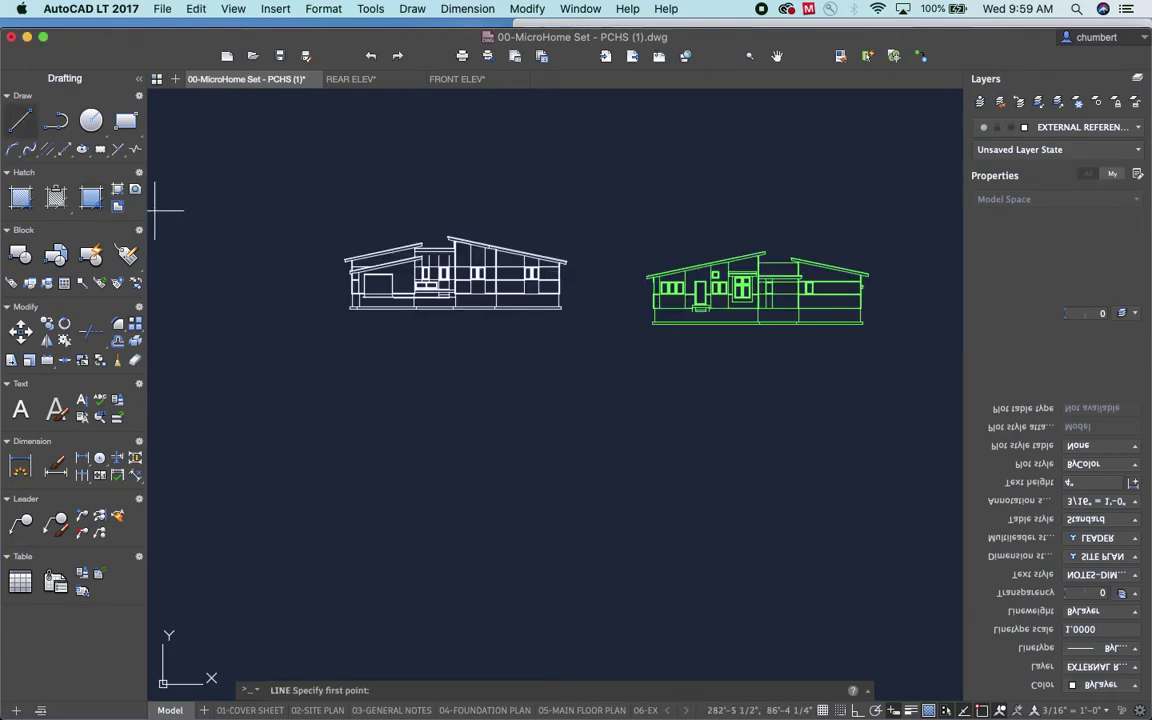
{"action": "left_click", "coordinate": [561, 310]}
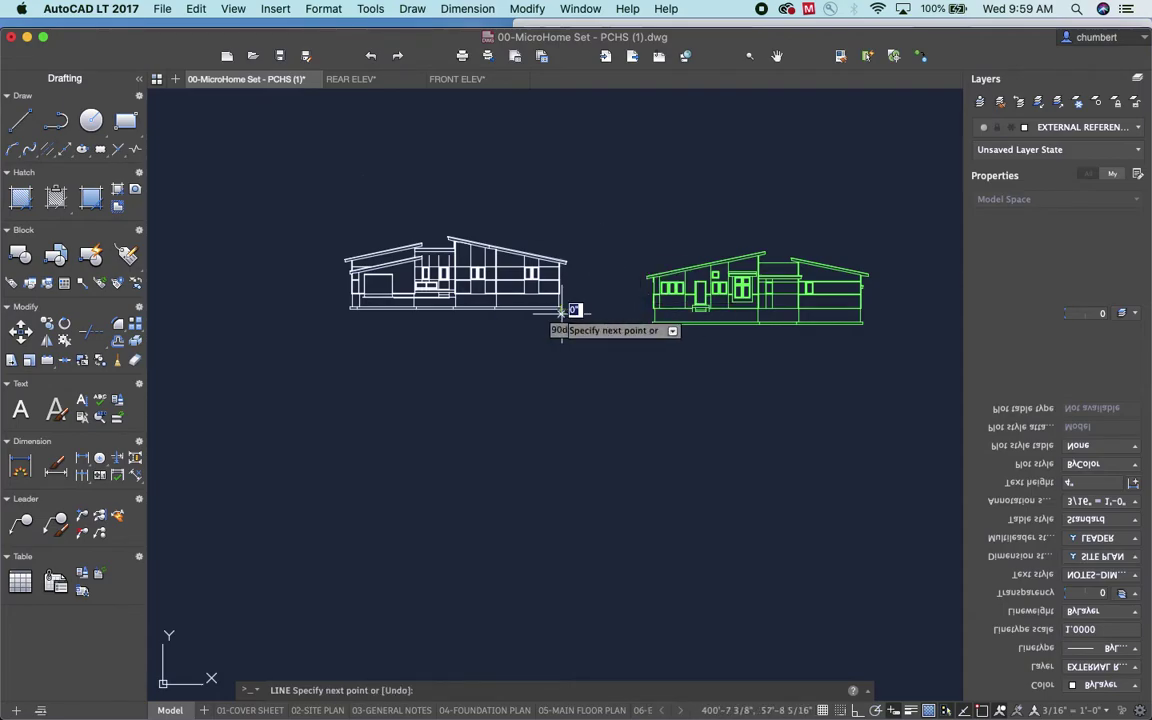
{"action": "left_click", "coordinate": [618, 310]}
{"action": "key", "text": "Escape"}
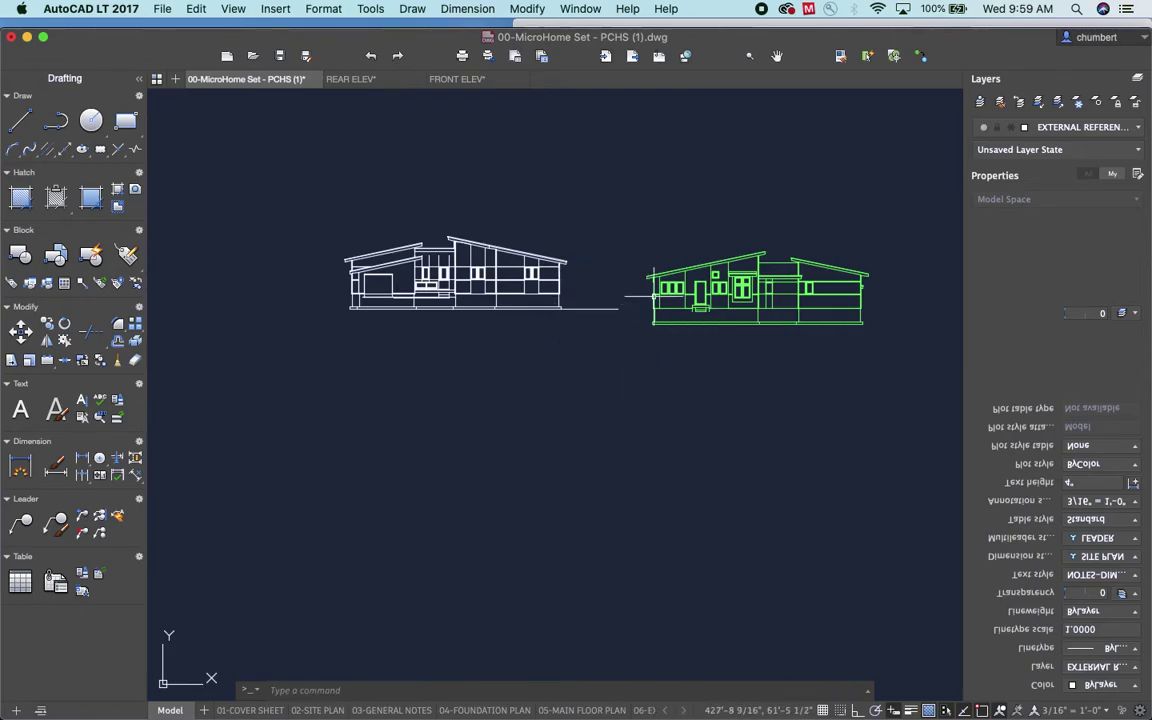
Move the rear elevation from its lower-left base corner to the free end of the horizontal guide line.
{"action": "left_click", "coordinate": [618, 214]}
{"action": "left_click", "coordinate": [895, 367]}
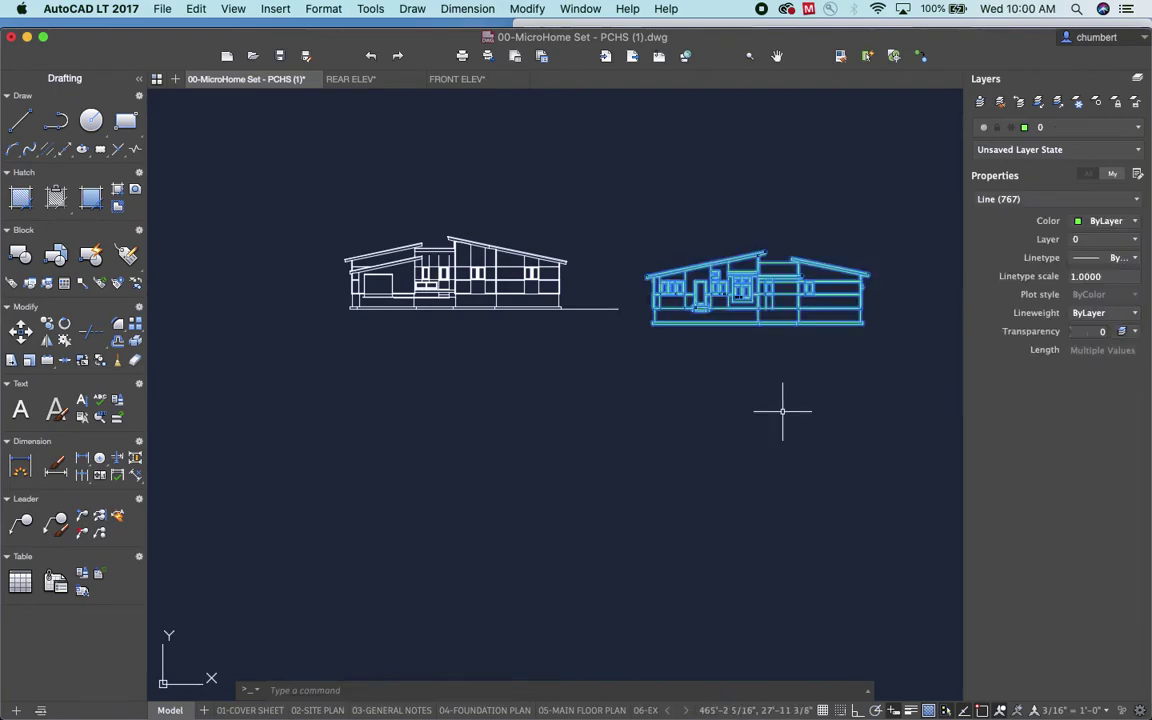
{"action": "type", "text": "m"}
{"action": "key", "text": "Return"}
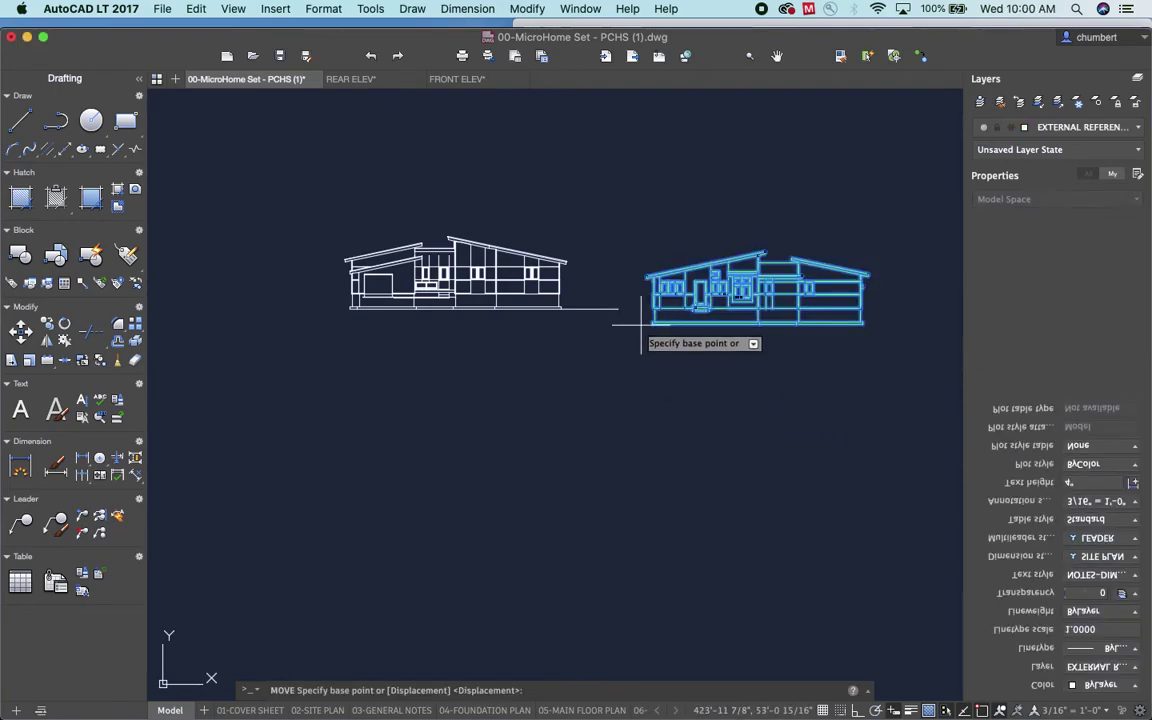
{"action": "left_click", "coordinate": [650, 323]}
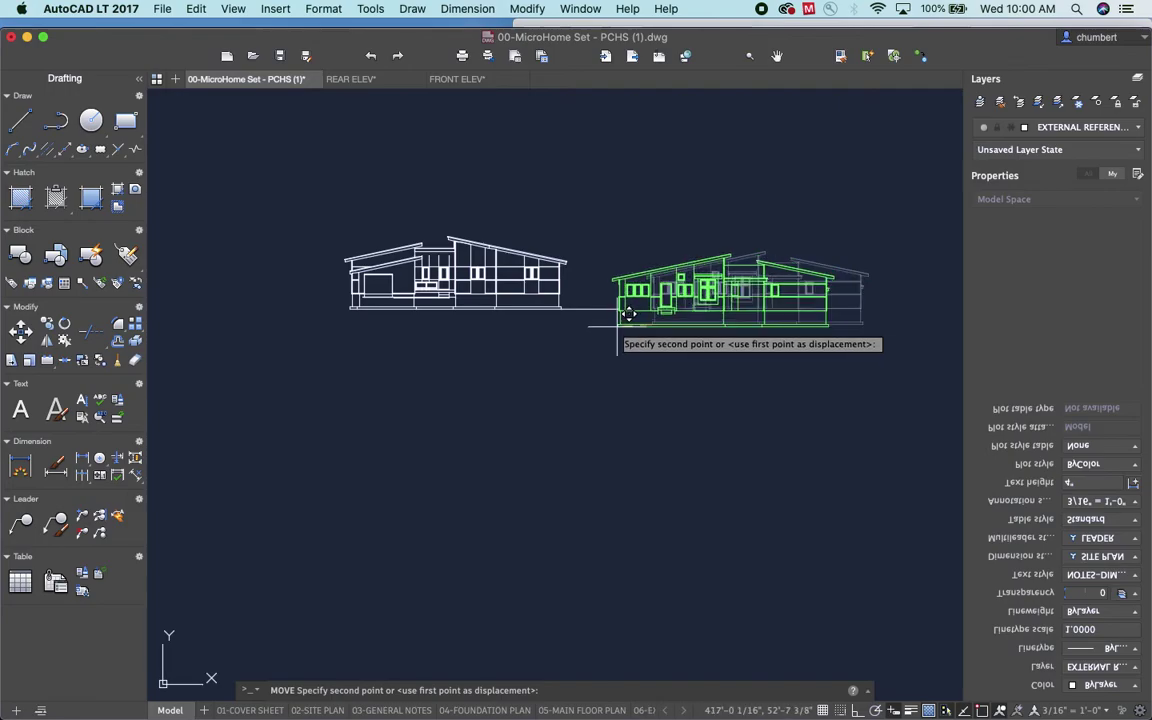
{"action": "left_click", "coordinate": [618, 314]}
Delete the guide line between the bases of the front and rear elevations.
{"action": "scroll", "coordinate": [578, 321], "scroll_direction": "up", "scroll_amount": 5}
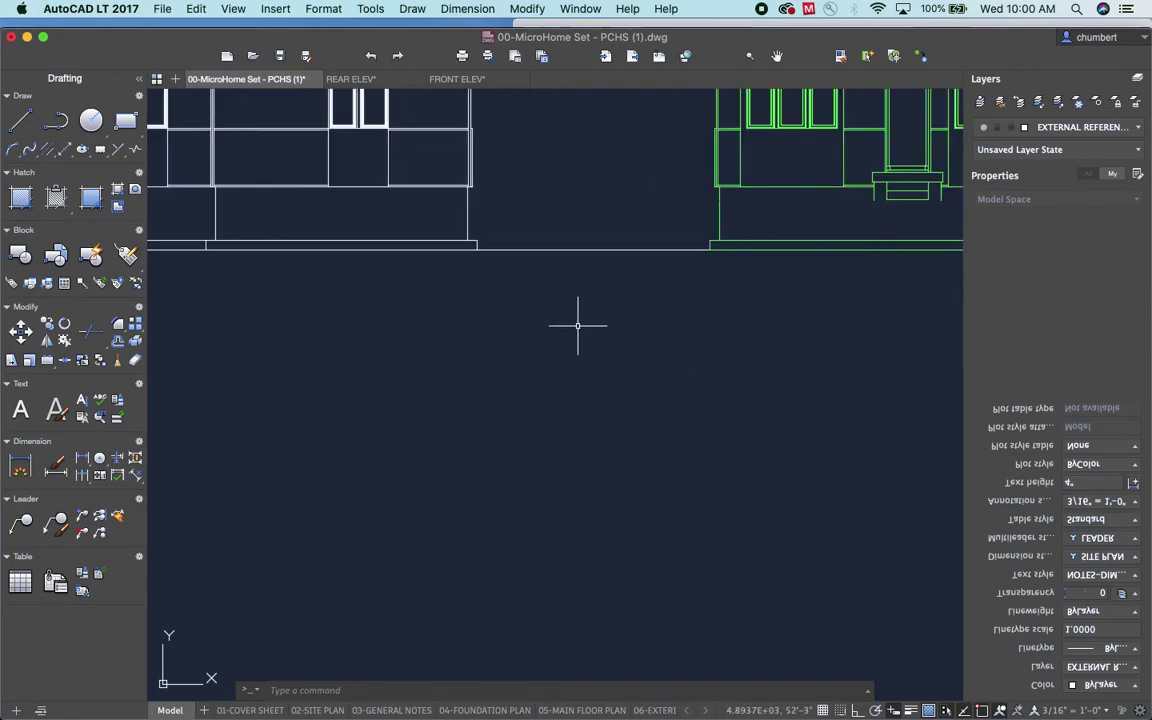
{"action": "left_click", "coordinate": [640, 302]}
{"action": "left_click", "coordinate": [612, 218]}
{"action": "key", "text": "Delete"}
Select the entire green rear elevation and assign it to the WALL layer.
{"action": "scroll", "coordinate": [625, 245], "scroll_direction": "down", "scroll_amount": 8}
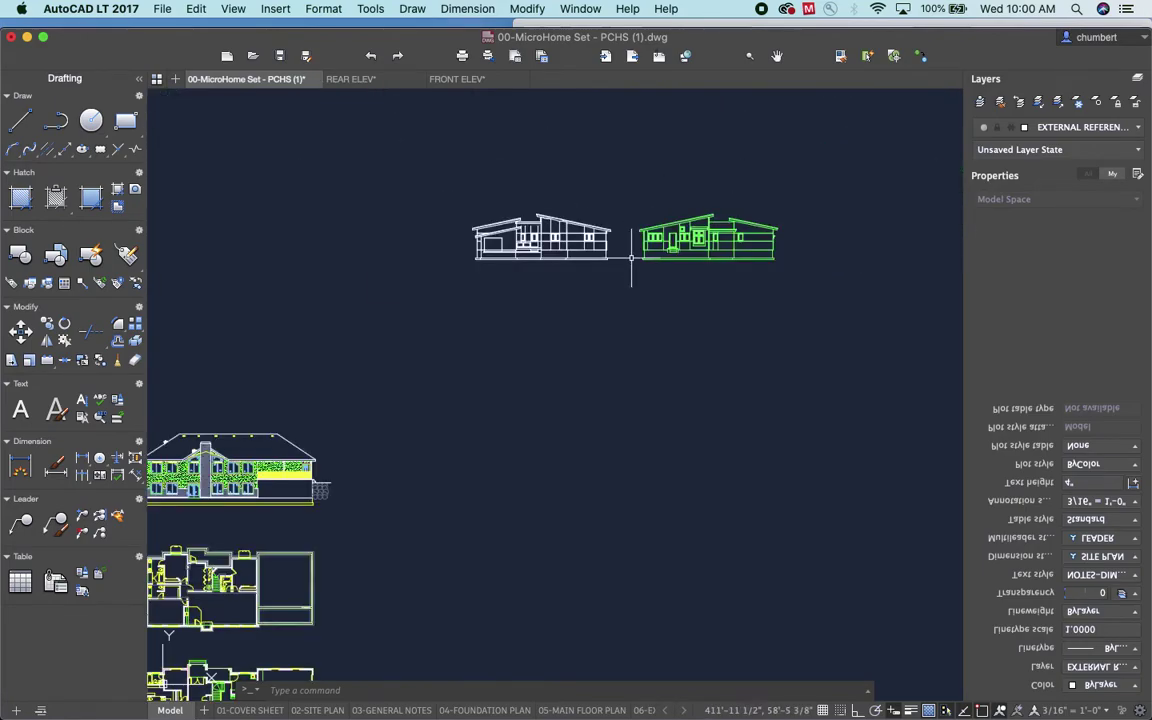
{"action": "left_click", "coordinate": [627, 207]}
{"action": "left_click", "coordinate": [750, 275]}
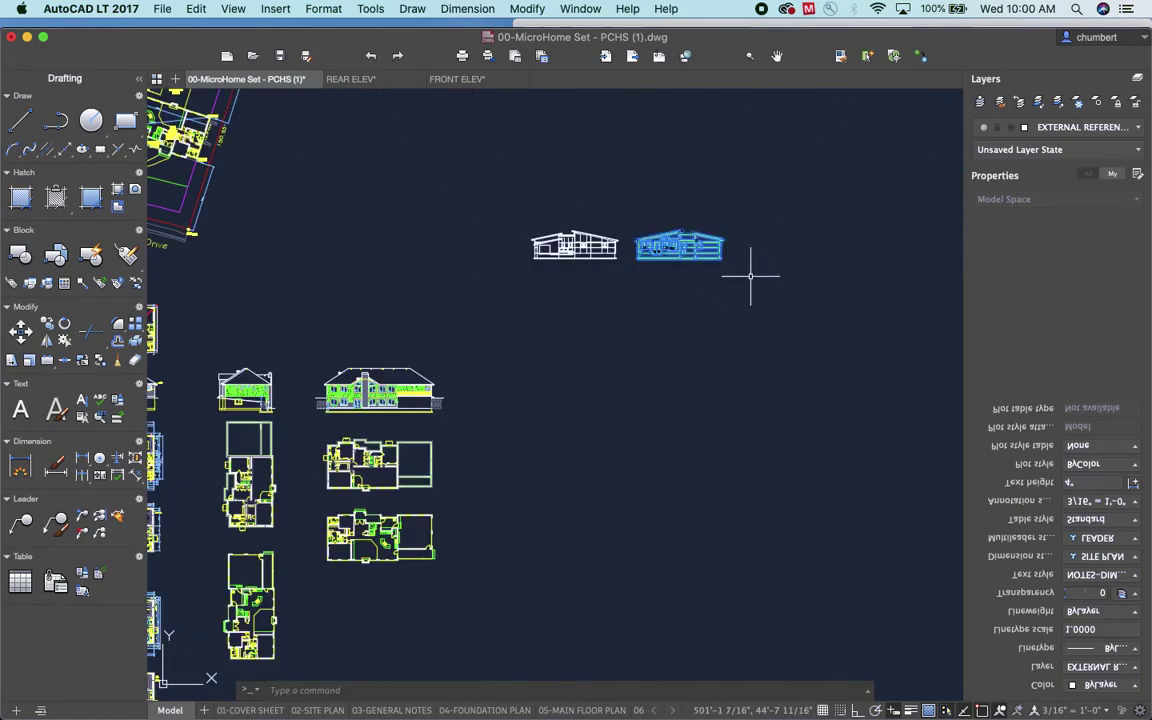
{"action": "left_click", "coordinate": [985, 127]}
{"action": "scroll", "coordinate": [1016, 404], "scroll_direction": "down", "scroll_amount": 4}
{"action": "scroll", "coordinate": [1016, 404], "scroll_direction": "down", "scroll_amount": 5}
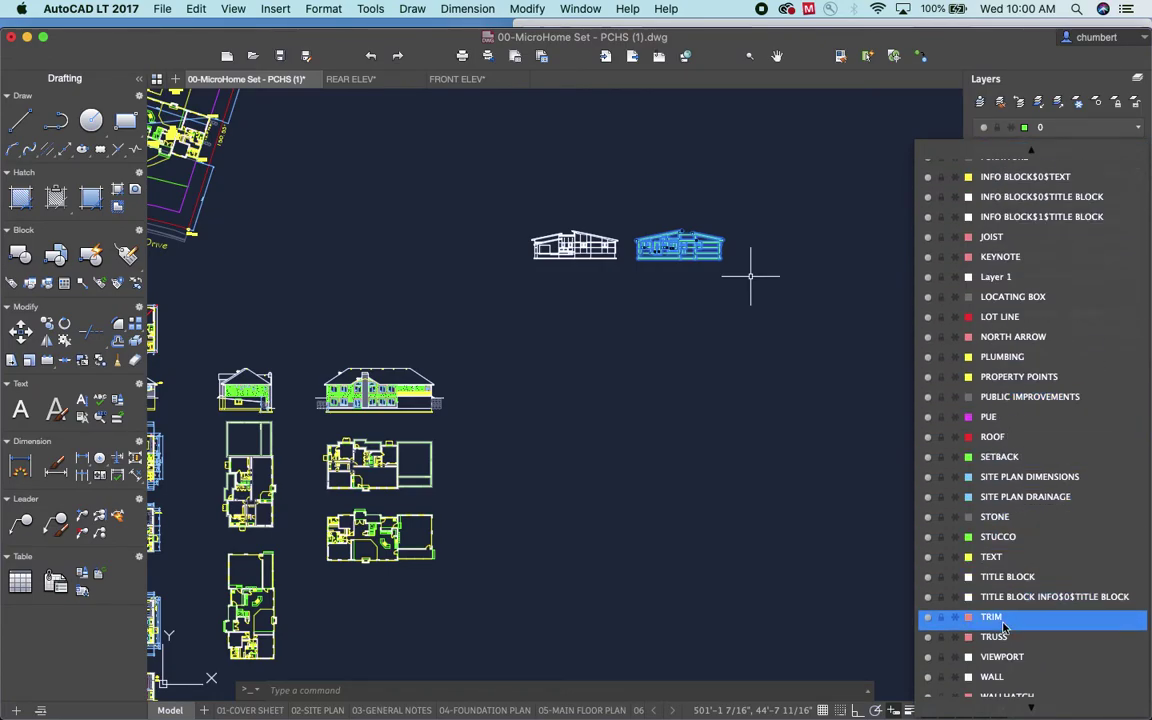
{"action": "left_click", "coordinate": [993, 678]}
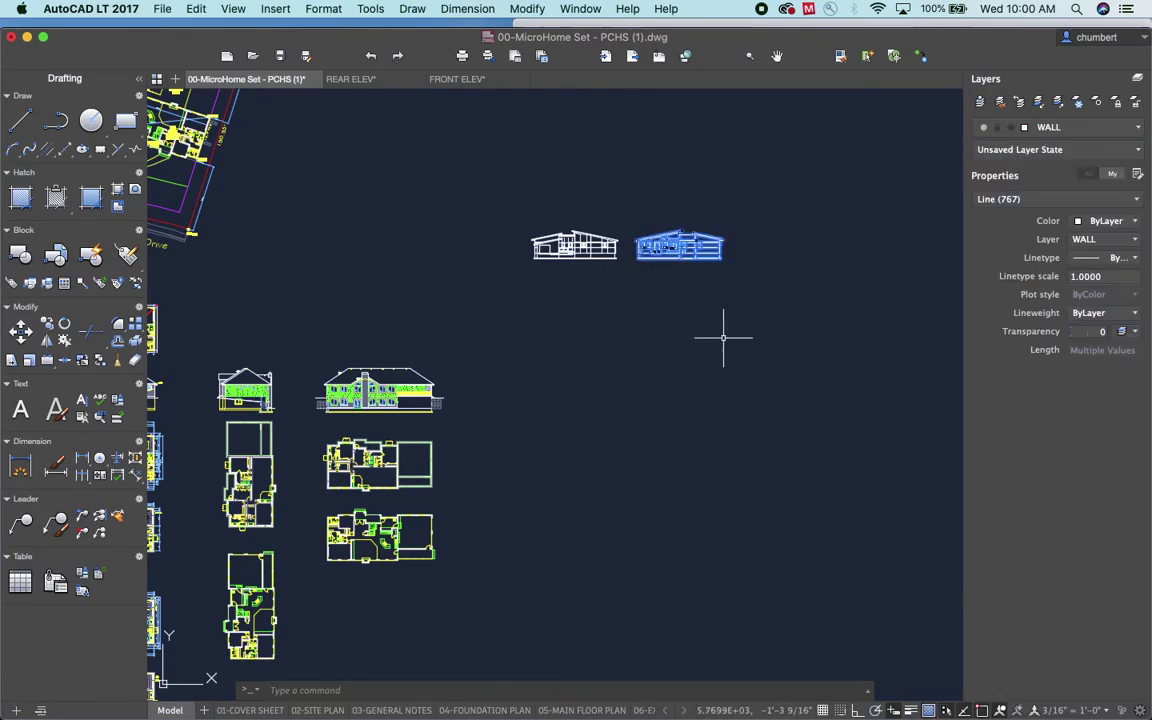
{"action": "key", "text": "Escape"}
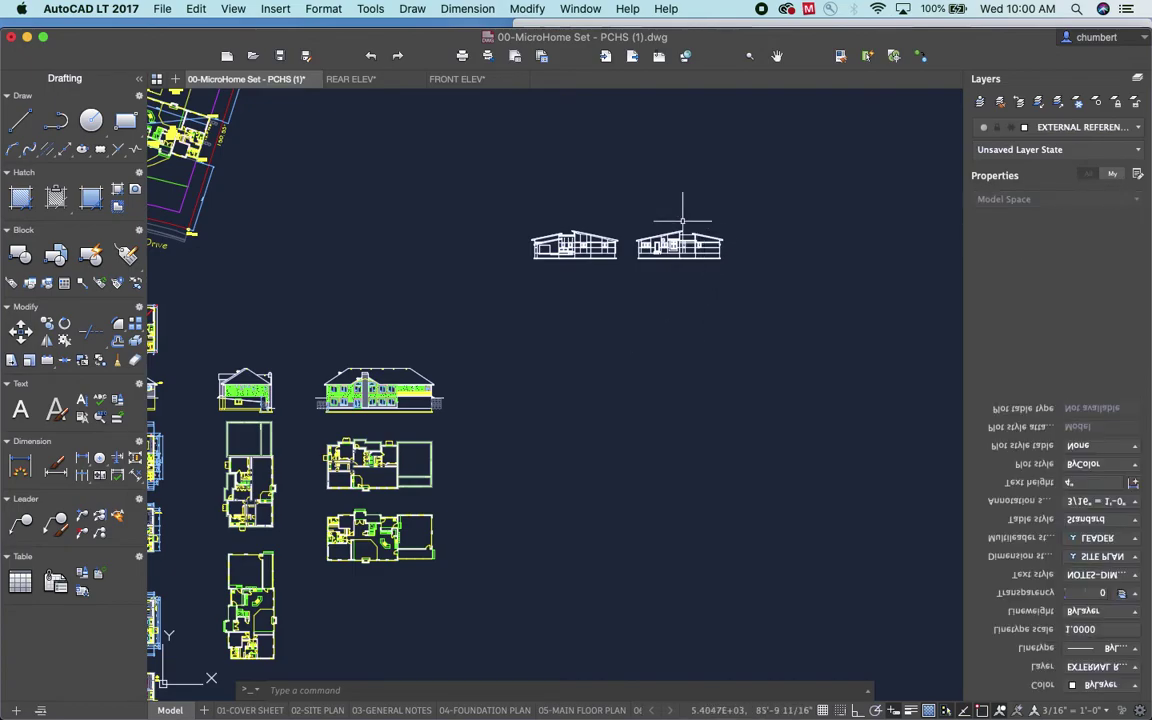
Check the 03-GENERAL NOTES layout and examine the elevation viewports on the 06-EXTERIOR ELEVATIONS layout.
{"action": "scroll", "coordinate": [619, 283], "scroll_direction": "down", "scroll_amount": 4}
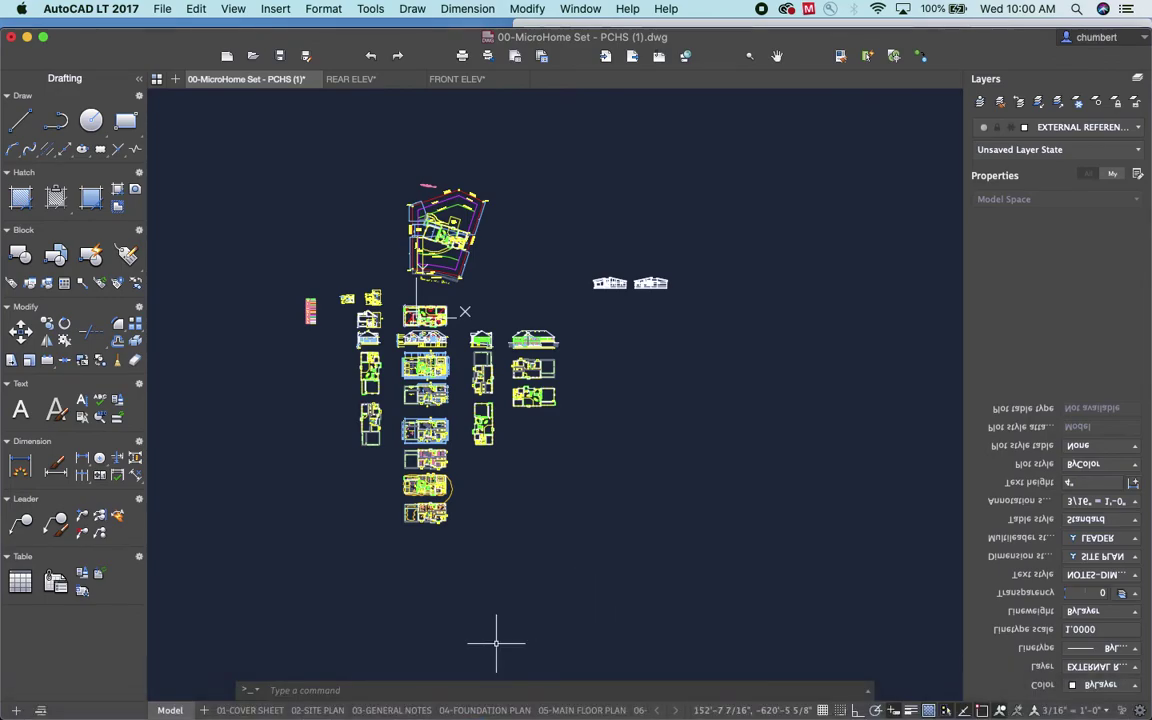
{"action": "left_click", "coordinate": [393, 710]}
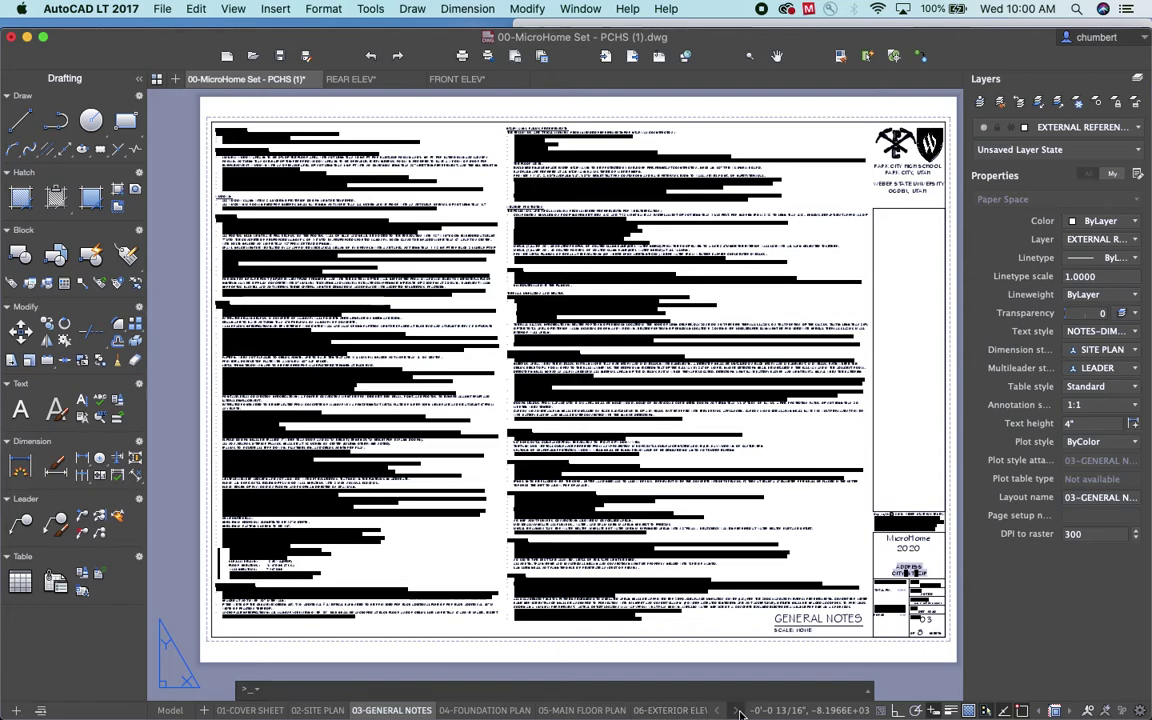
{"action": "left_click", "coordinate": [737, 710]}
{"action": "left_click", "coordinate": [737, 710]}
{"action": "left_click", "coordinate": [737, 710]}
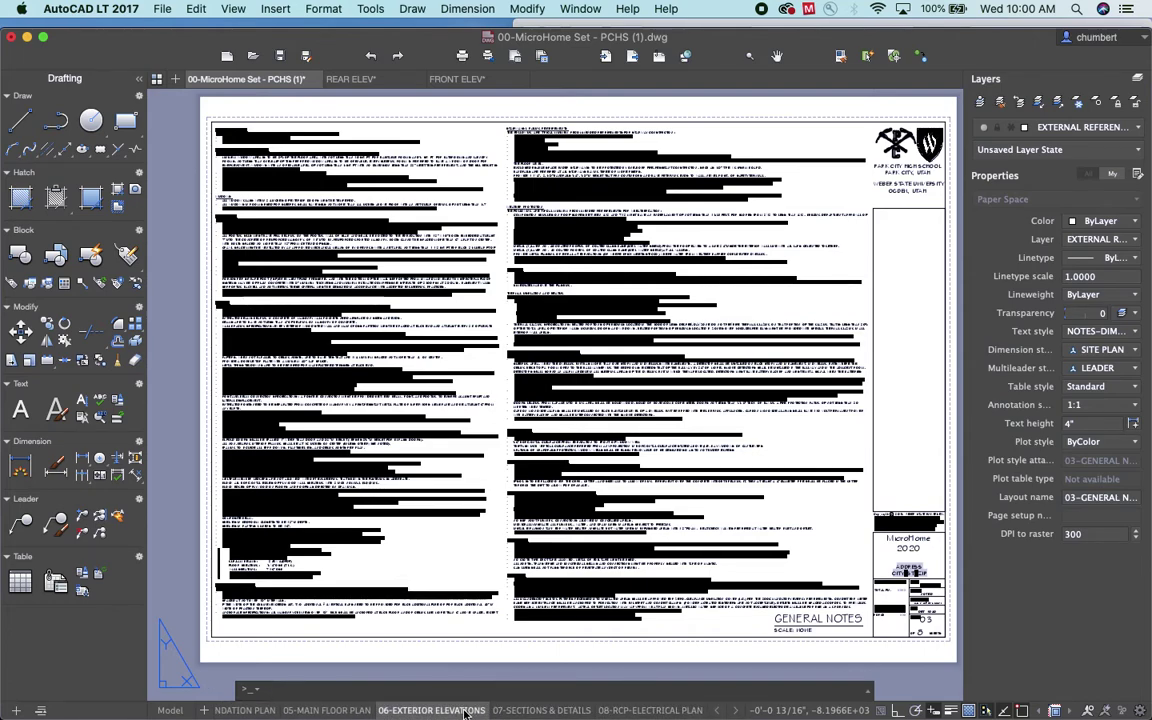
{"action": "left_click", "coordinate": [432, 710]}
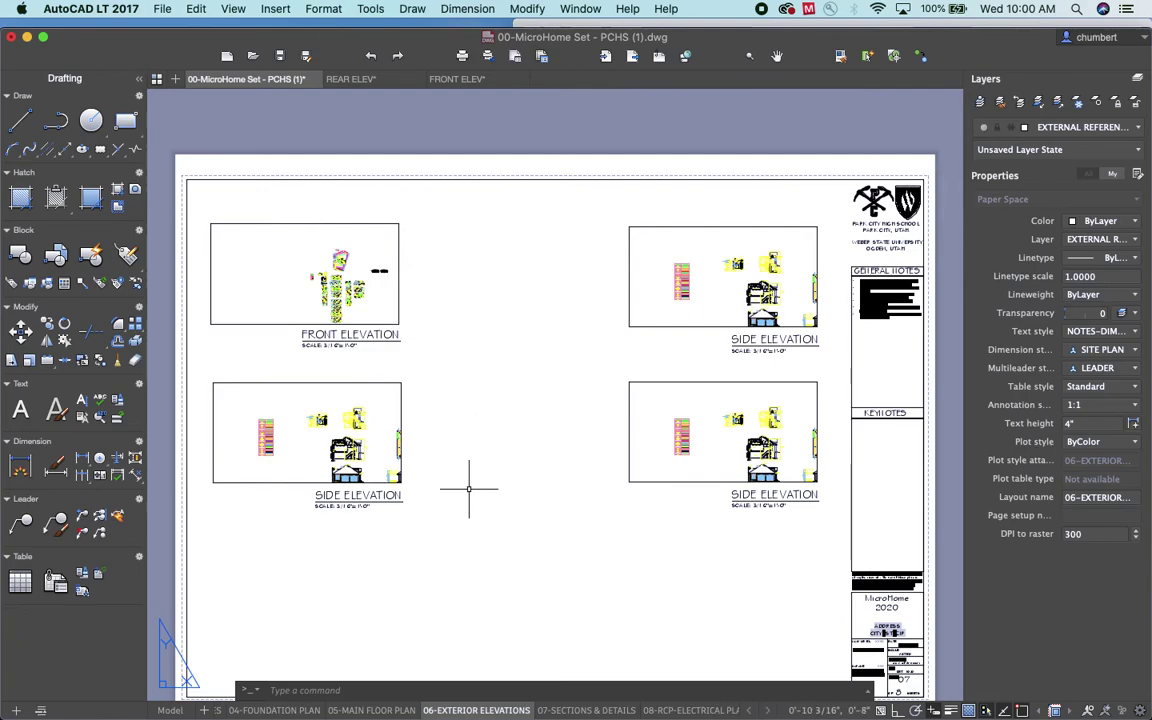
View the 01-COVER SHEET layout and return to model space.
{"action": "mouse_move", "coordinate": [285, 702]}
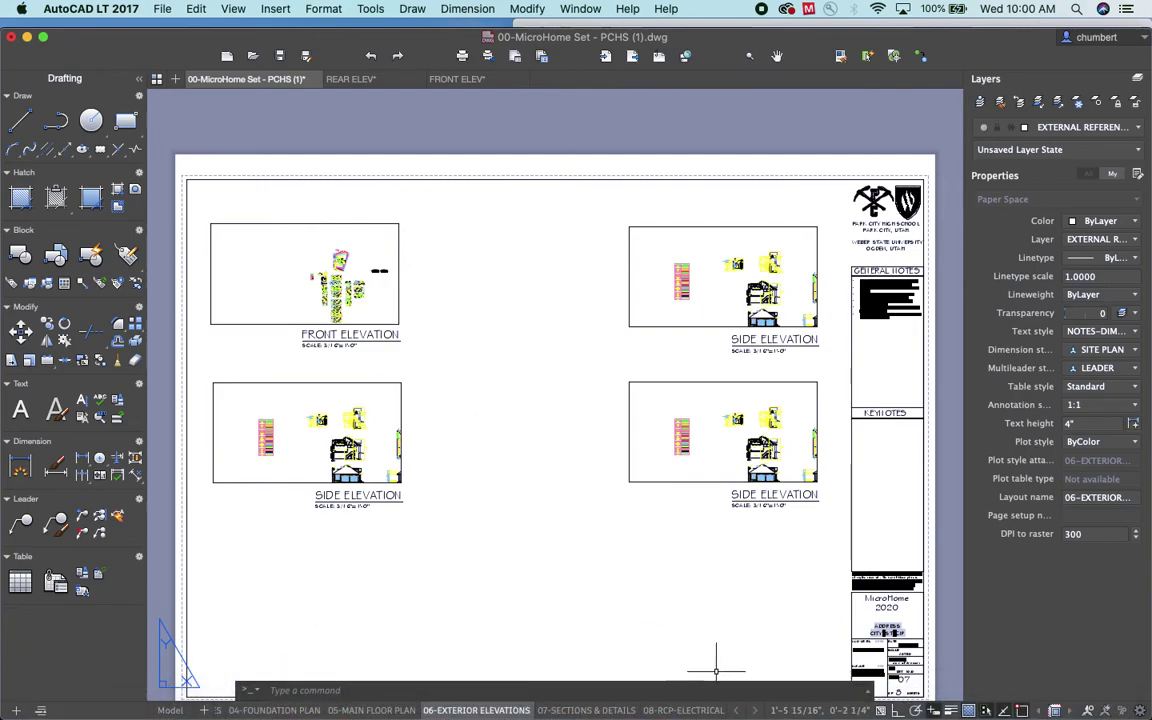
{"action": "left_click", "coordinate": [743, 710]}
{"action": "left_click", "coordinate": [743, 710]}
{"action": "left_click", "coordinate": [743, 710]}
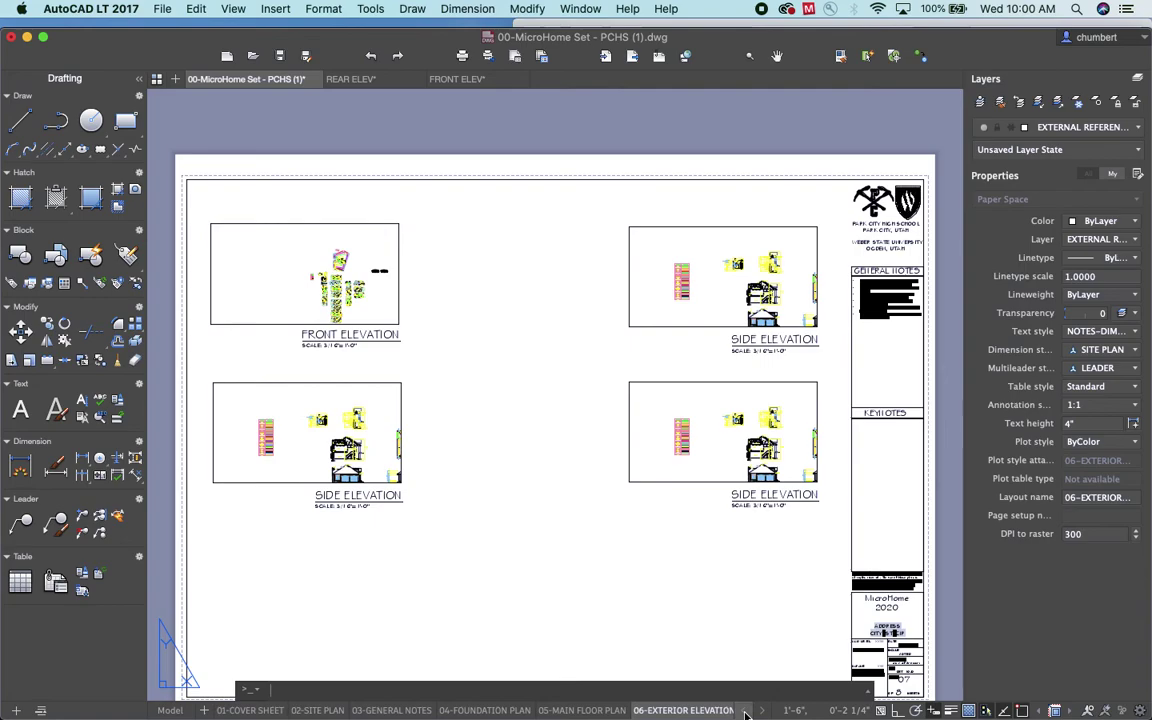
{"action": "left_click", "coordinate": [265, 711]}
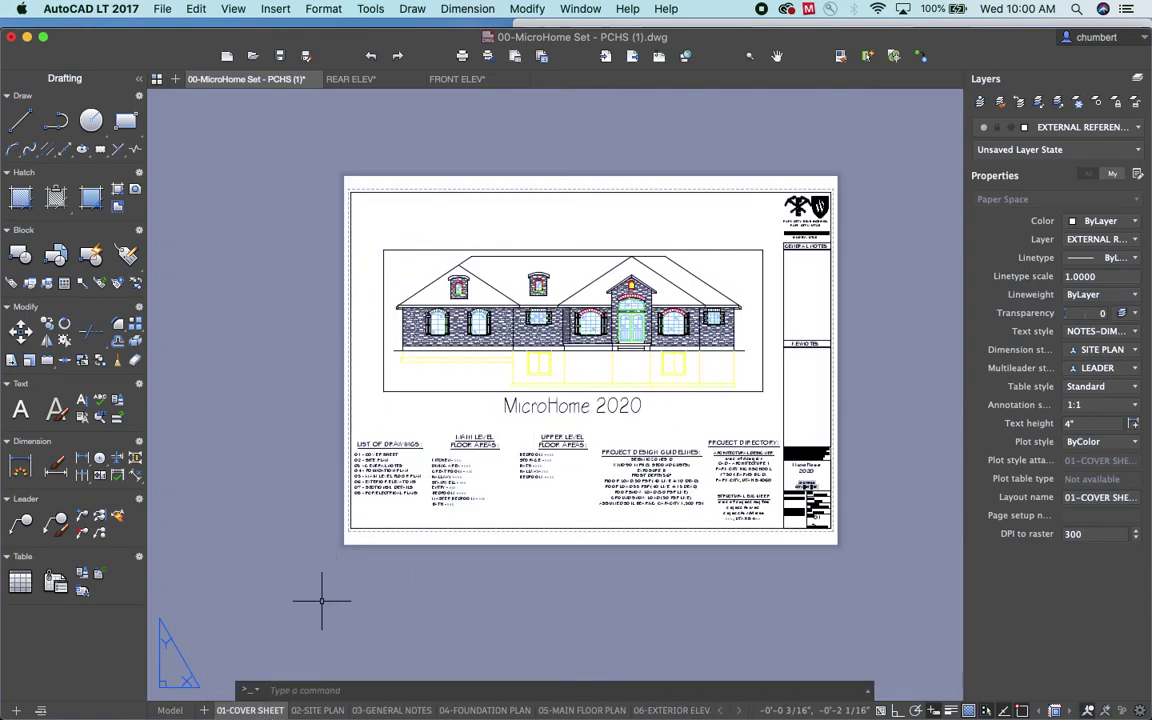
{"action": "left_click", "coordinate": [170, 710]}
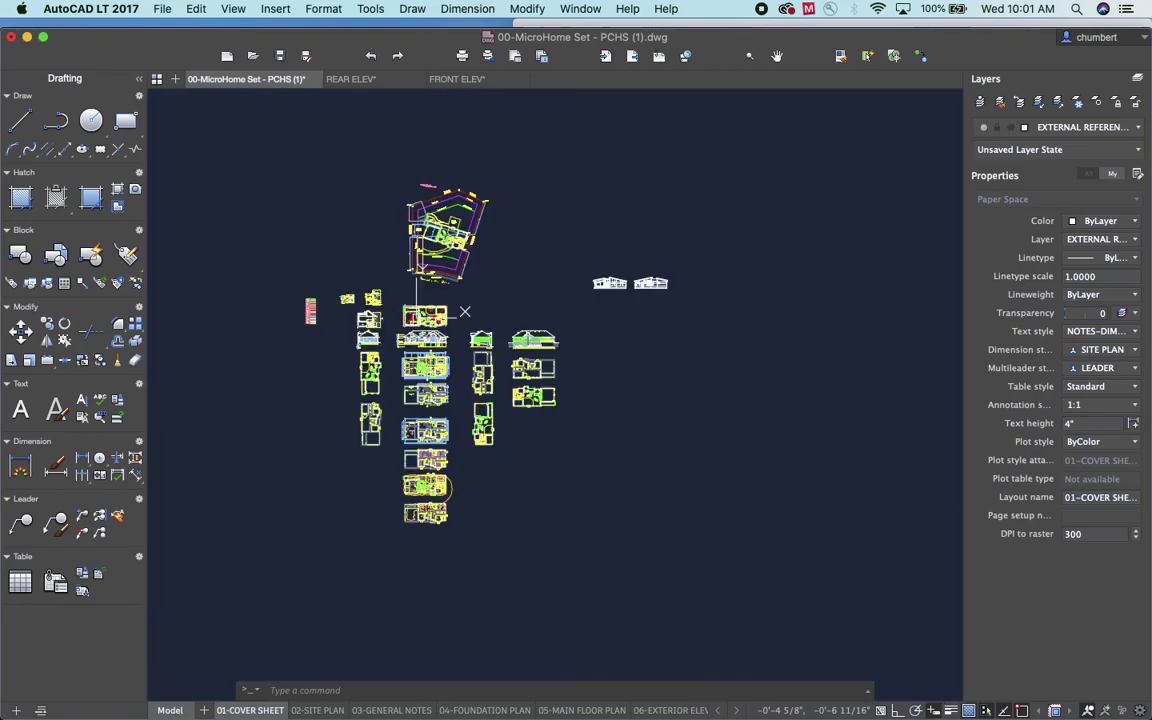